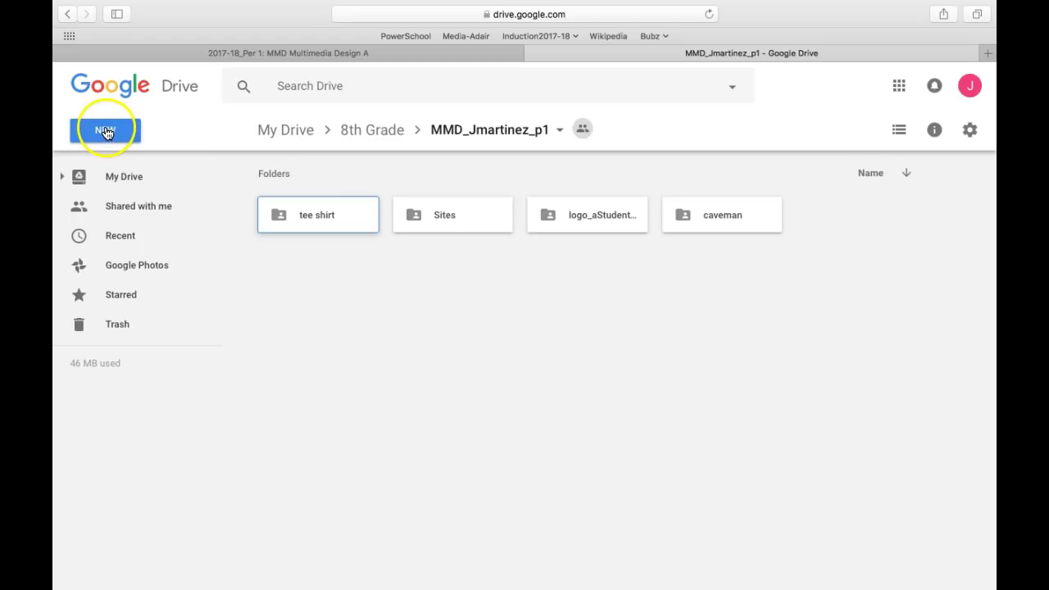
- Create a folder named PlannerCover_aStudent_p1 inside the current period 1 class folder and open it
click(107, 133)
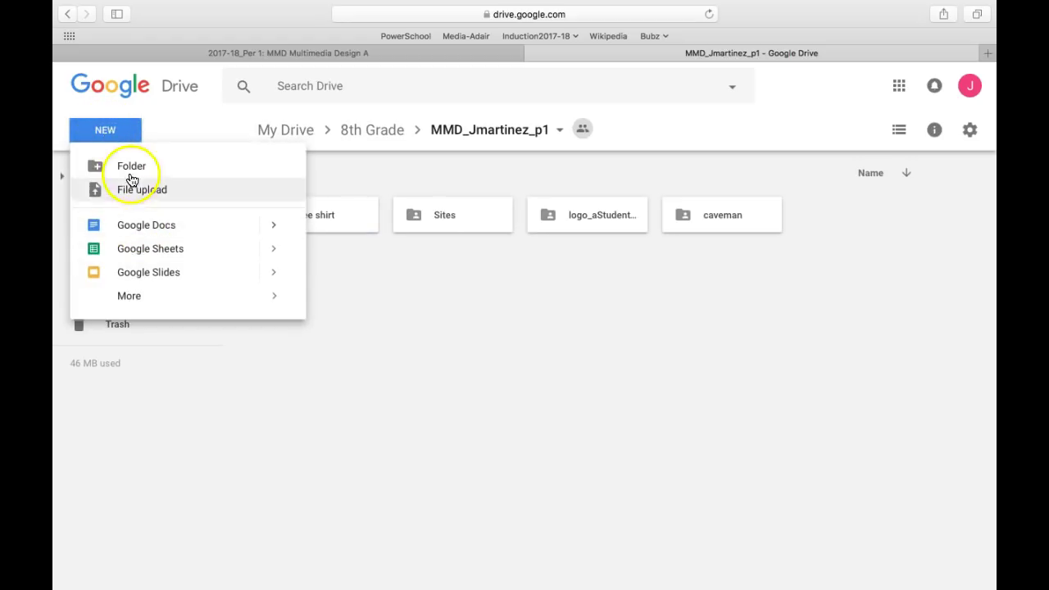
click(132, 168)
text(P)
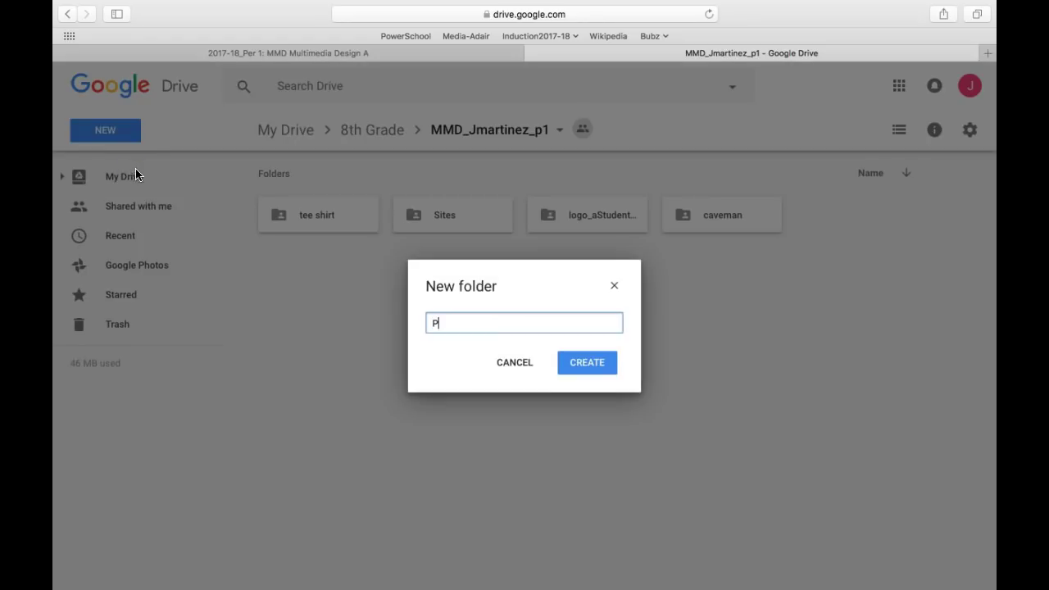
text(lannerCover)
click(470, 323)
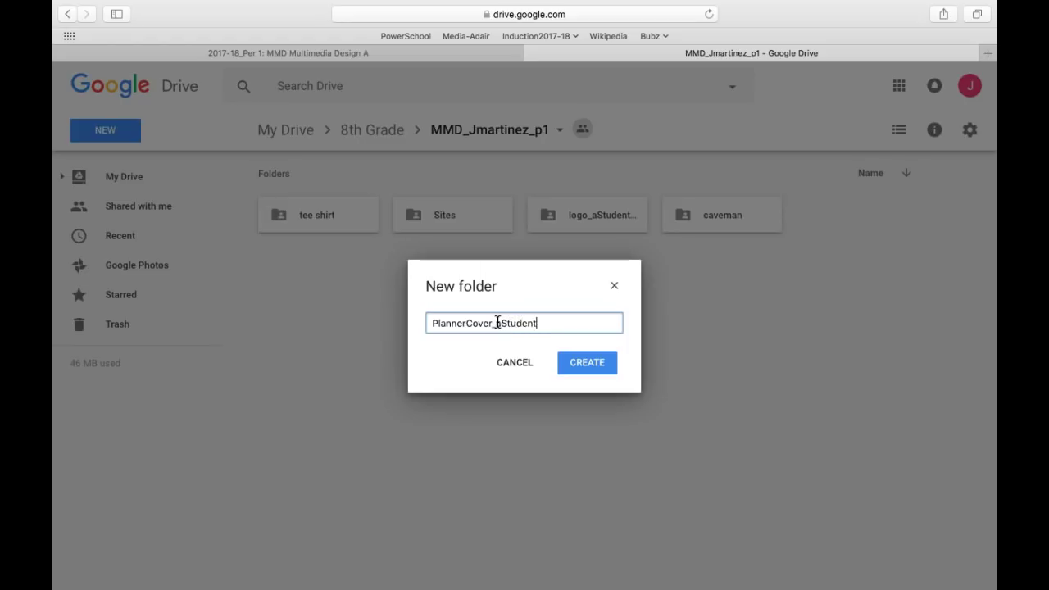
text(p1)
click(581, 363)
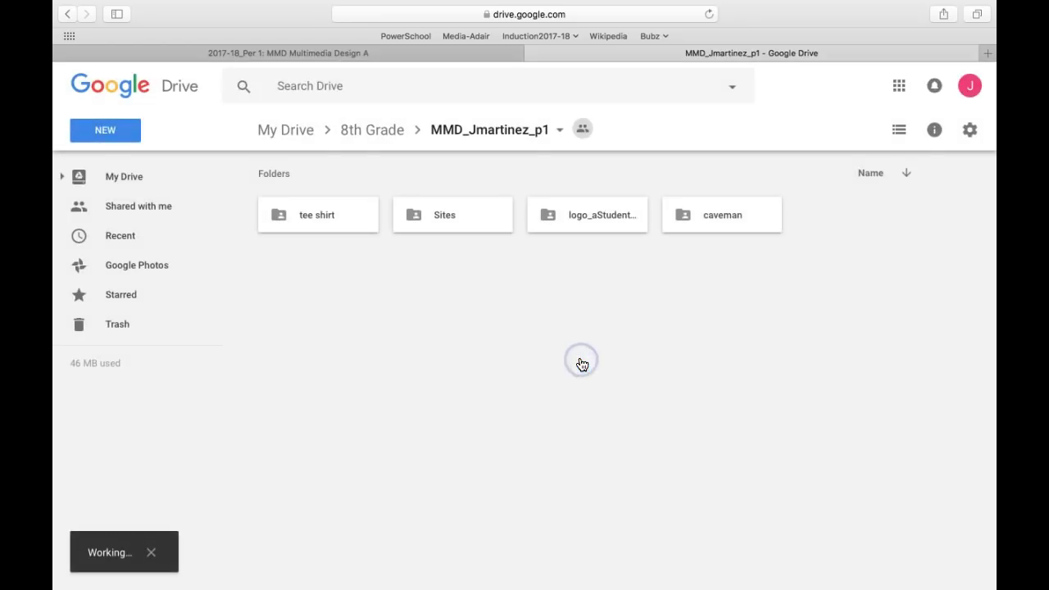
click(581, 223)
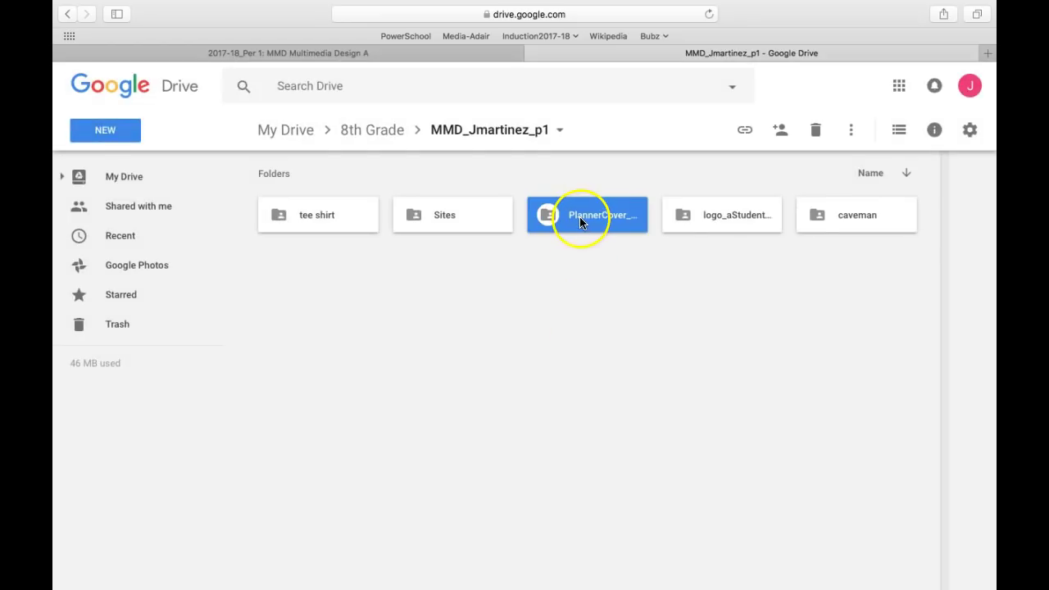
double_click(580, 219)
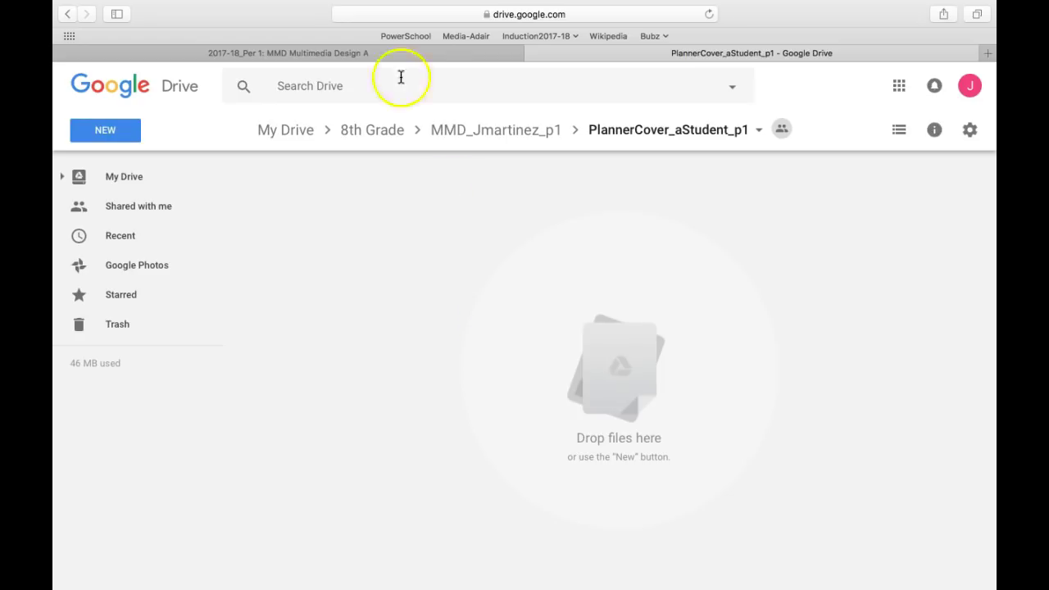
- Open the Planner Cover assignment in the class's Google Classroom stream and bring its attached work files into view
click(375, 50)
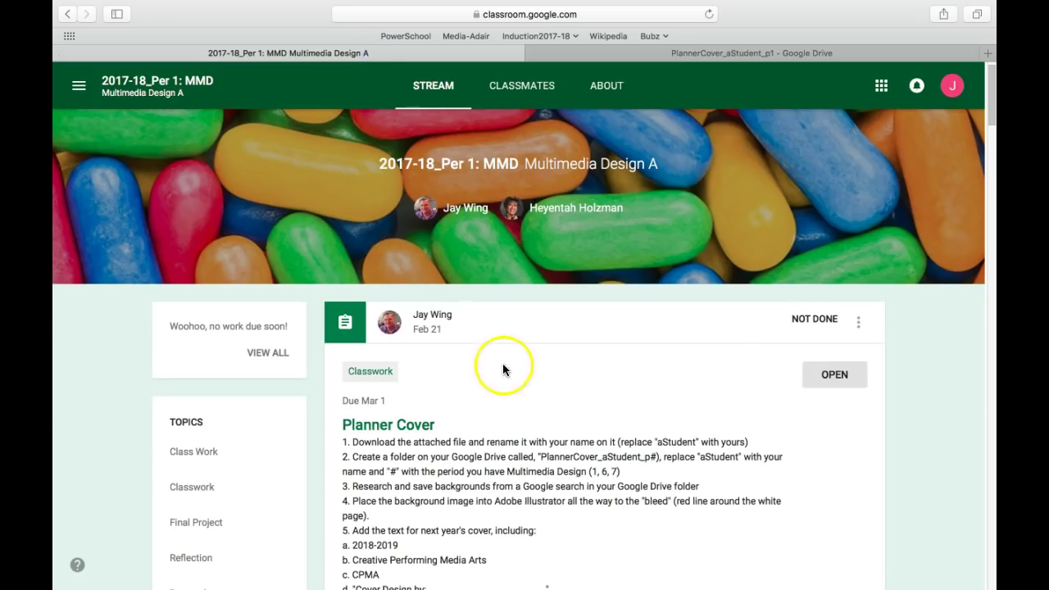
scroll(486, 373, down, 3)
scroll(448, 367, down, 2)
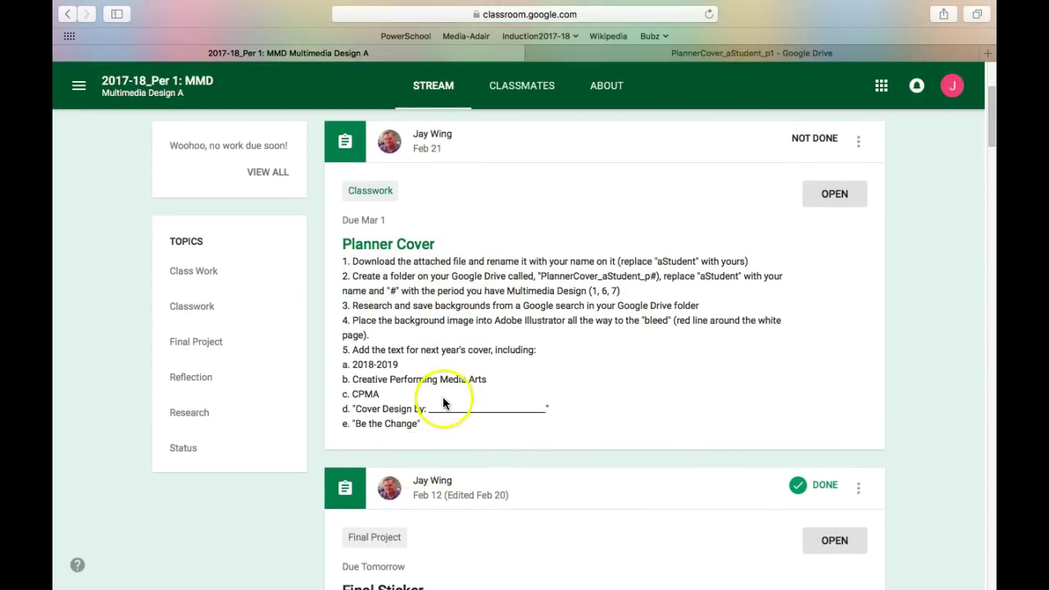
scroll(441, 400, down, 2)
scroll(442, 399, up, 4)
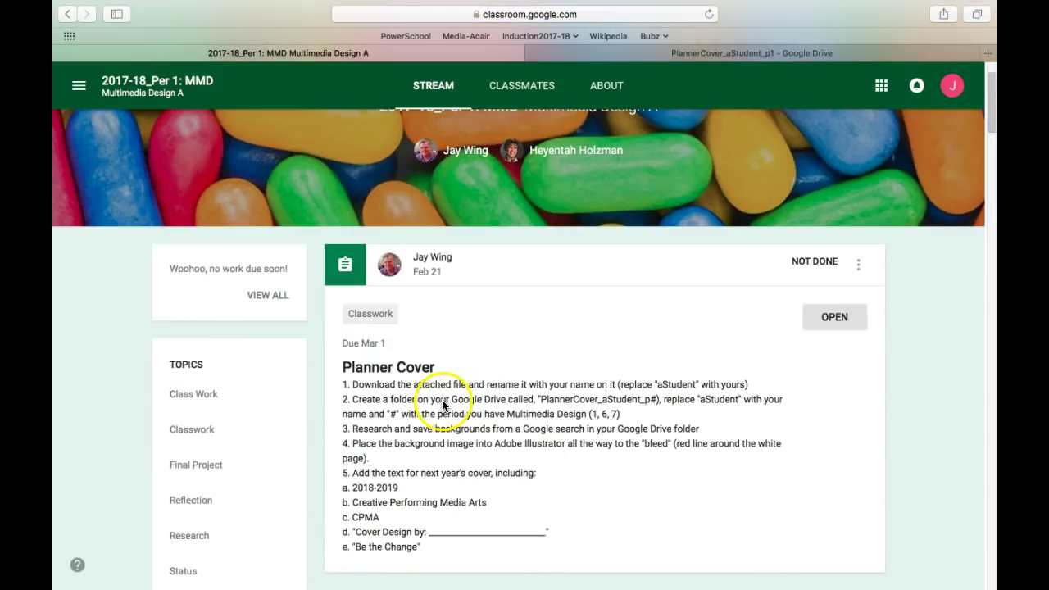
click(832, 318)
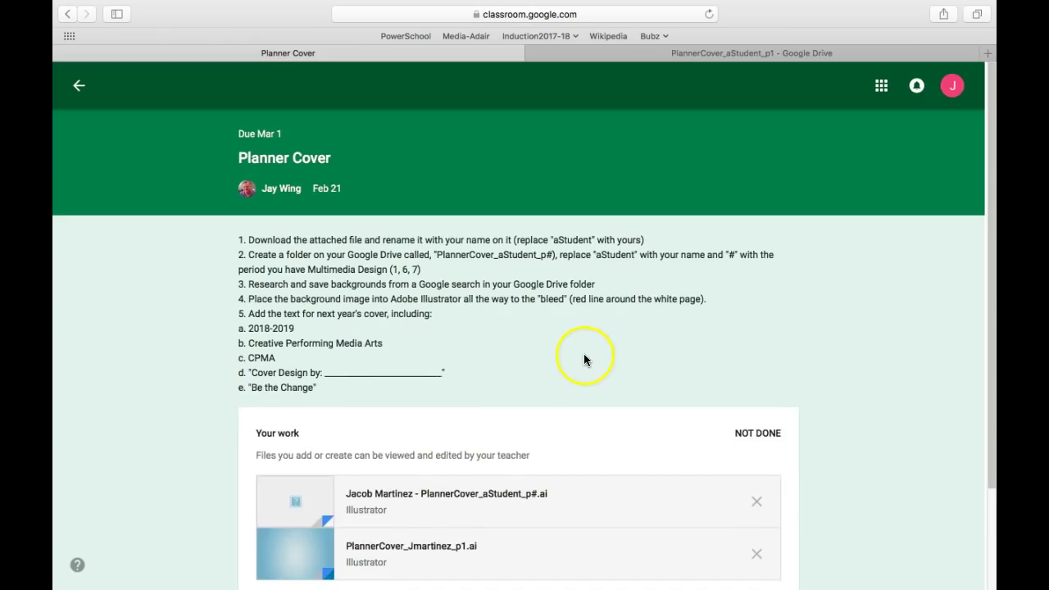
scroll(583, 353, down, 3)
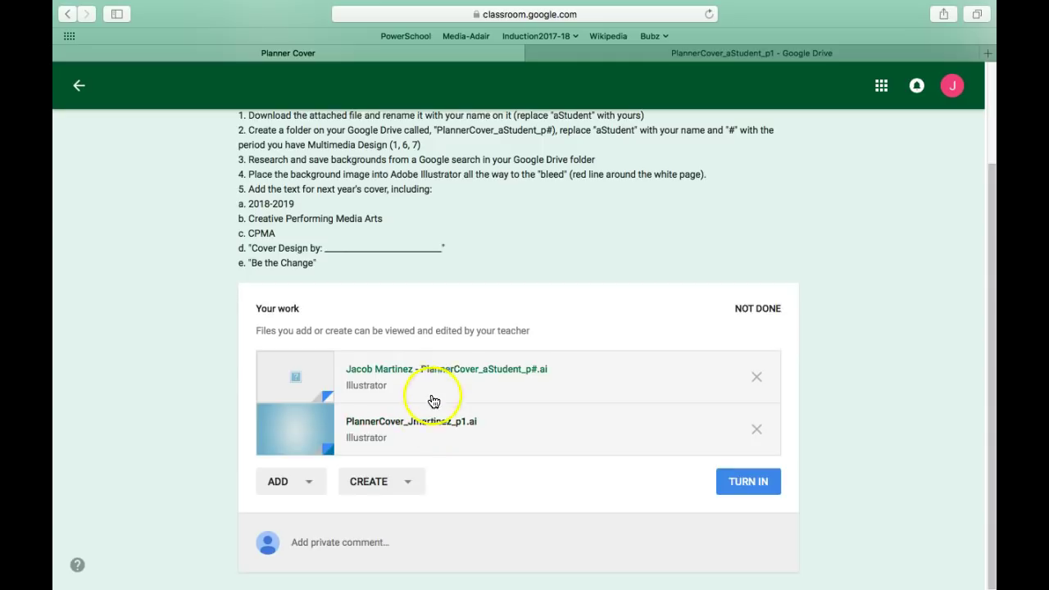
- Open the student's copy of the PlannerCover_aStudent_p#.ai template in its own Drive page and download it
click(440, 371)
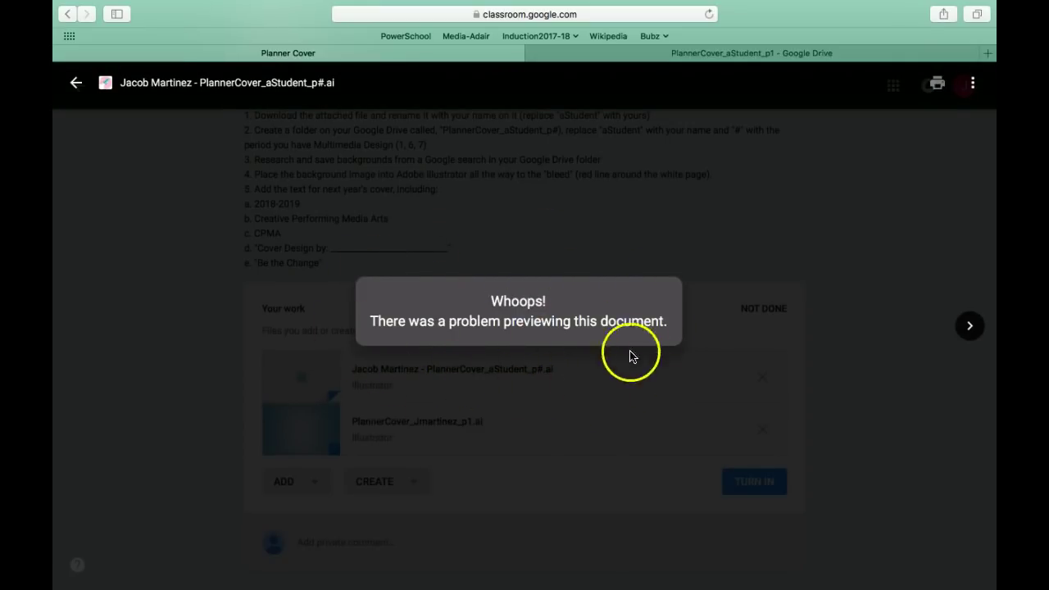
click(972, 85)
click(919, 156)
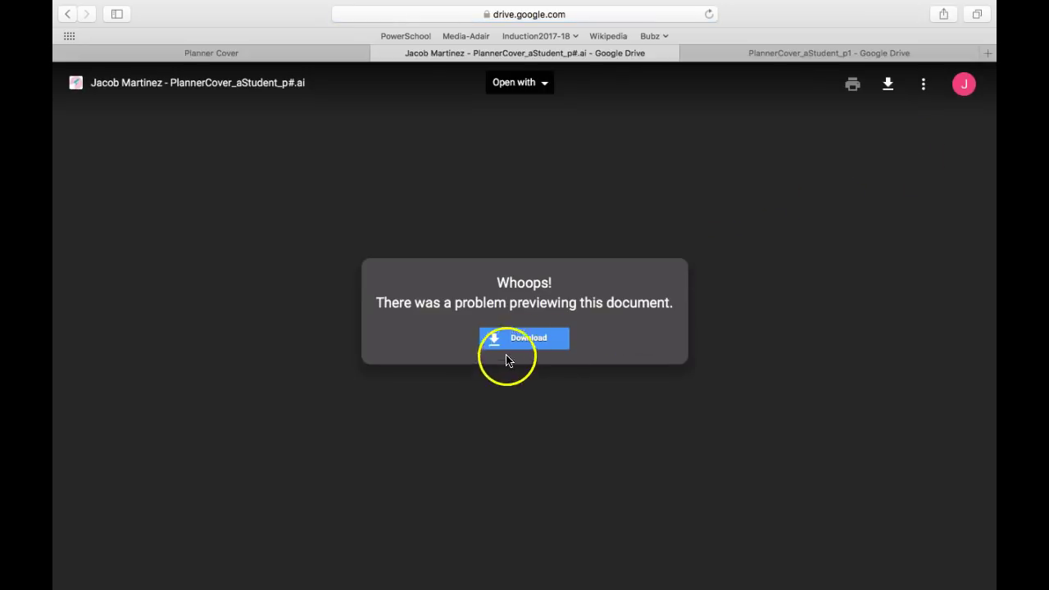
click(521, 340)
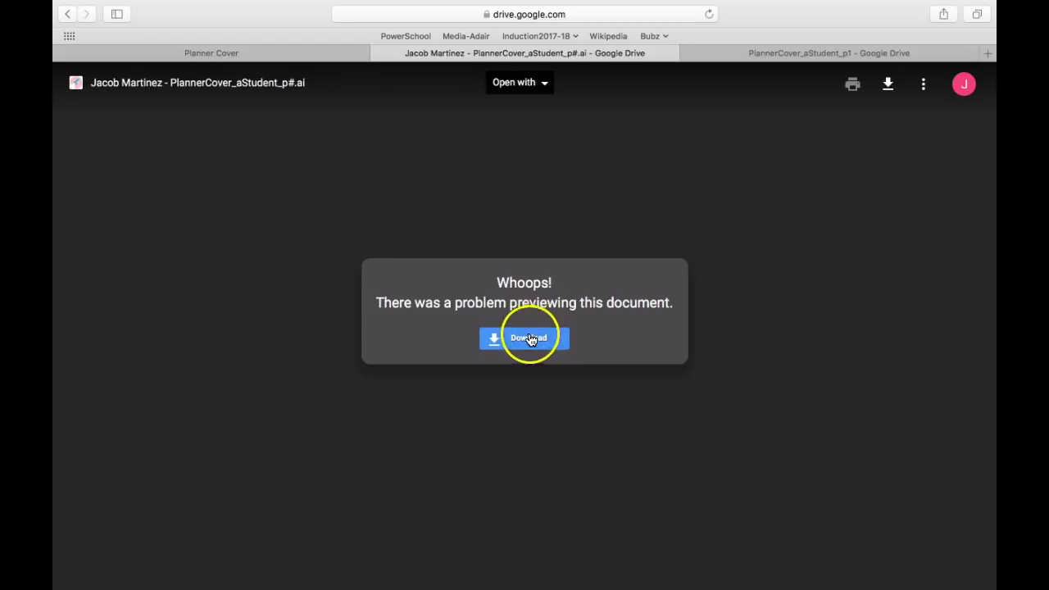
click(532, 340)
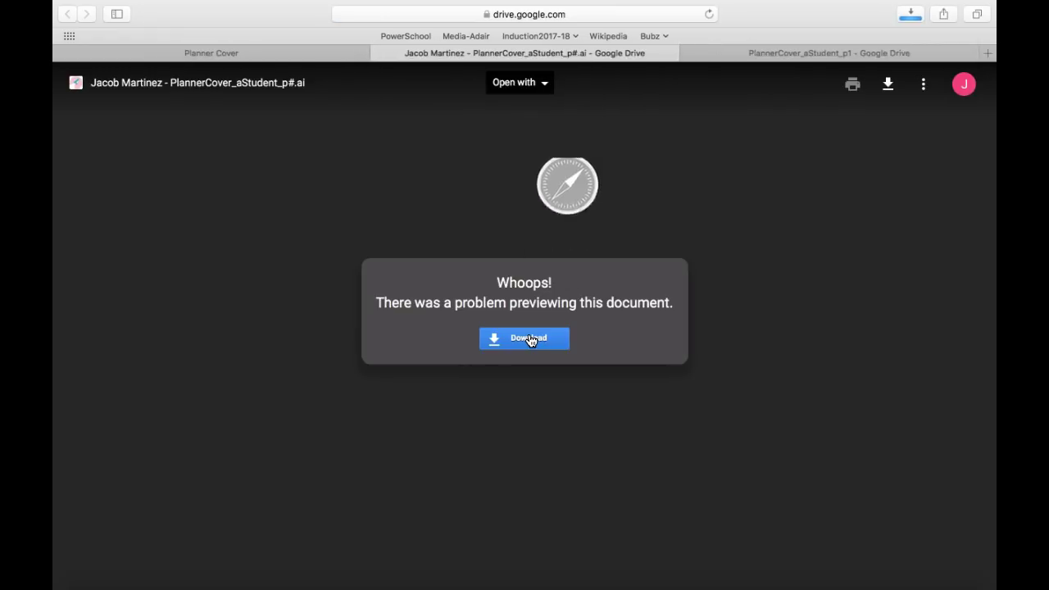
- Open the downloaded PlannerCover_aStudent_p#.ai template in Illustrator and bring the whole page with its red bleed line into view
key(super+Tab)
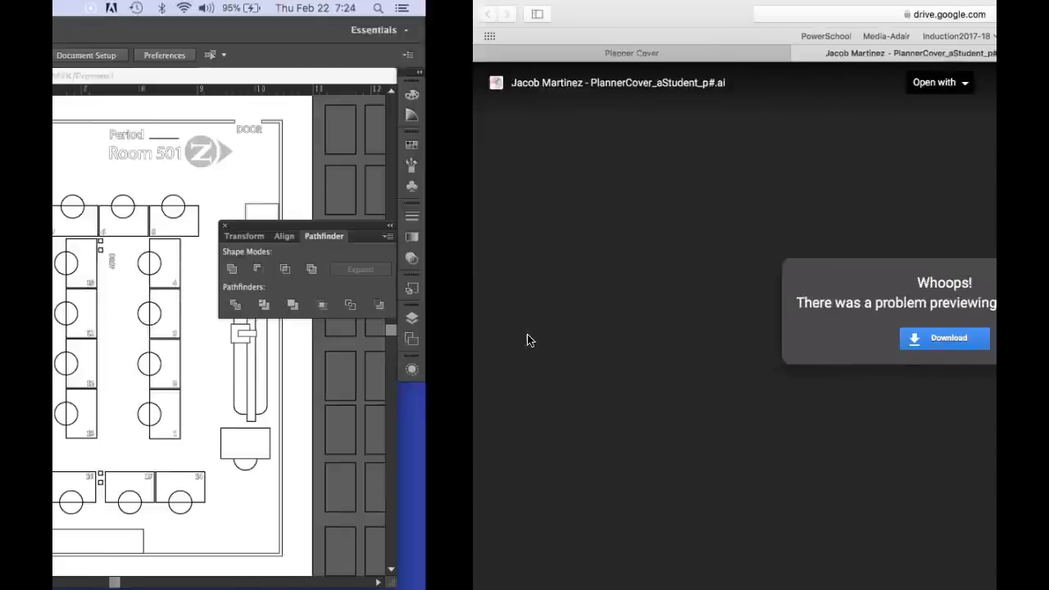
key(super+Tab)
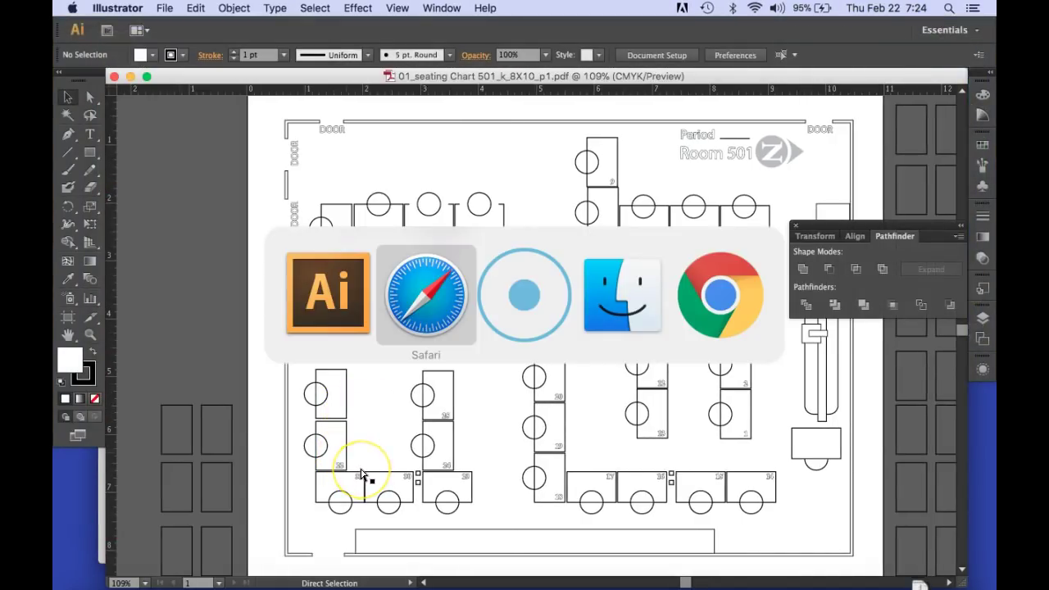
mouse_move(194, 581)
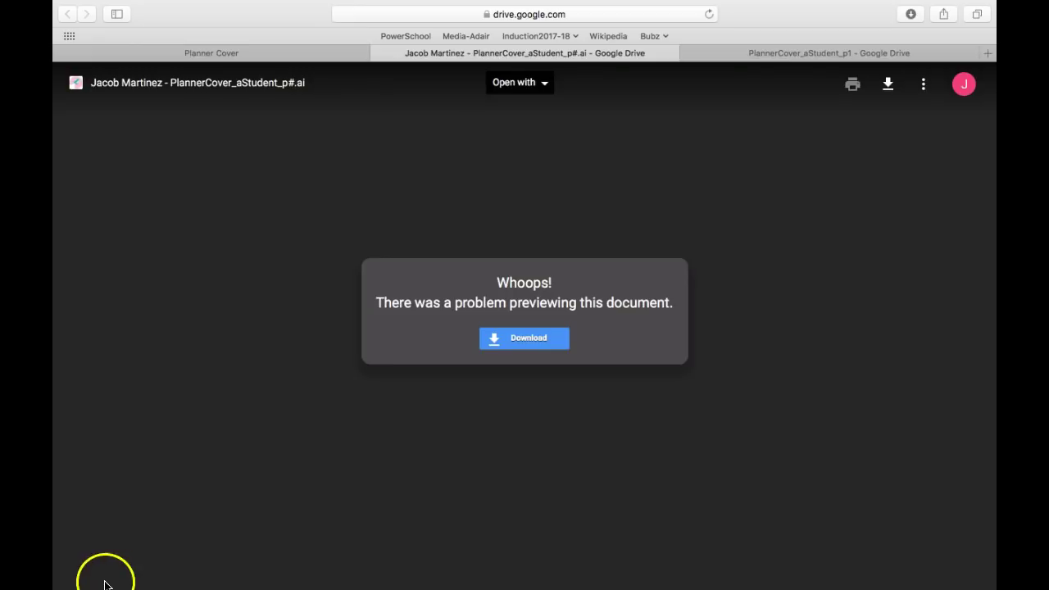
key(super+Tab)
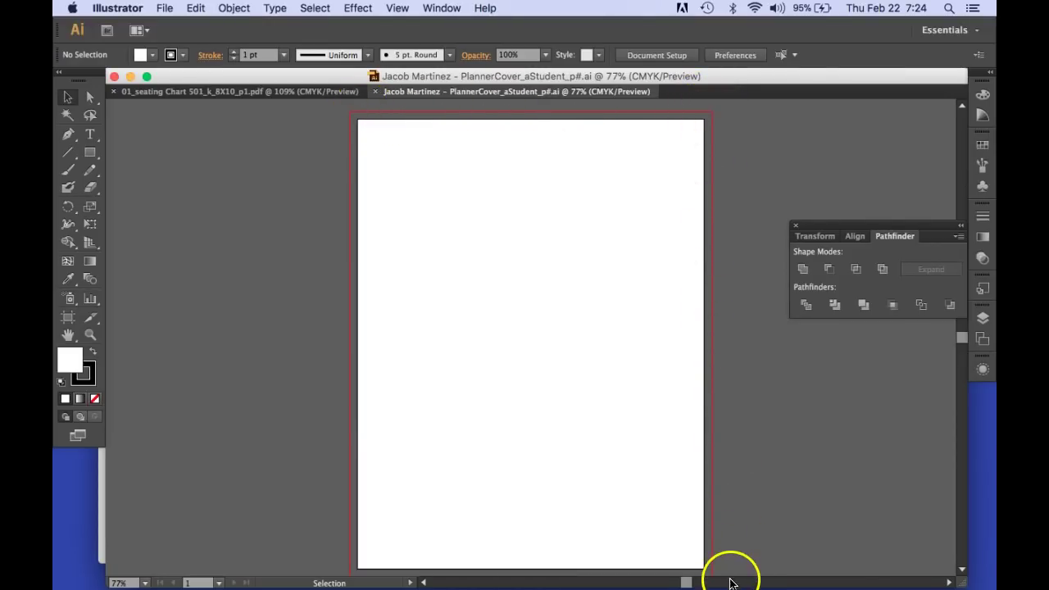
key(space)
drag(472, 277, 473, 264)
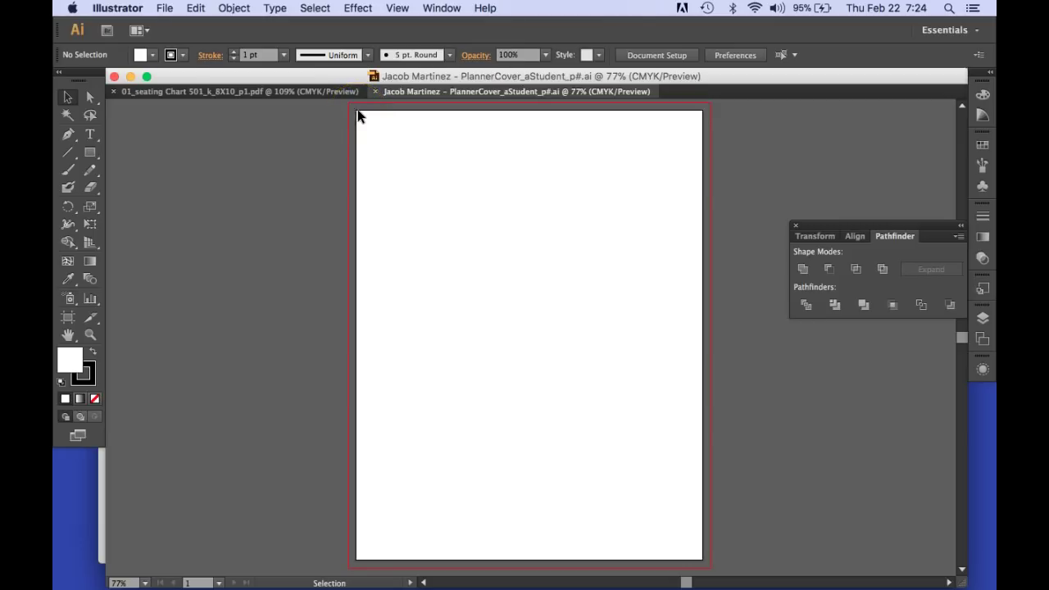
- Save the template as PlannerCover_aStudent_p1.ai on the Desktop in Adobe Illustrator format, accepting the Illustrator CS6 options
click(165, 10)
click(197, 134)
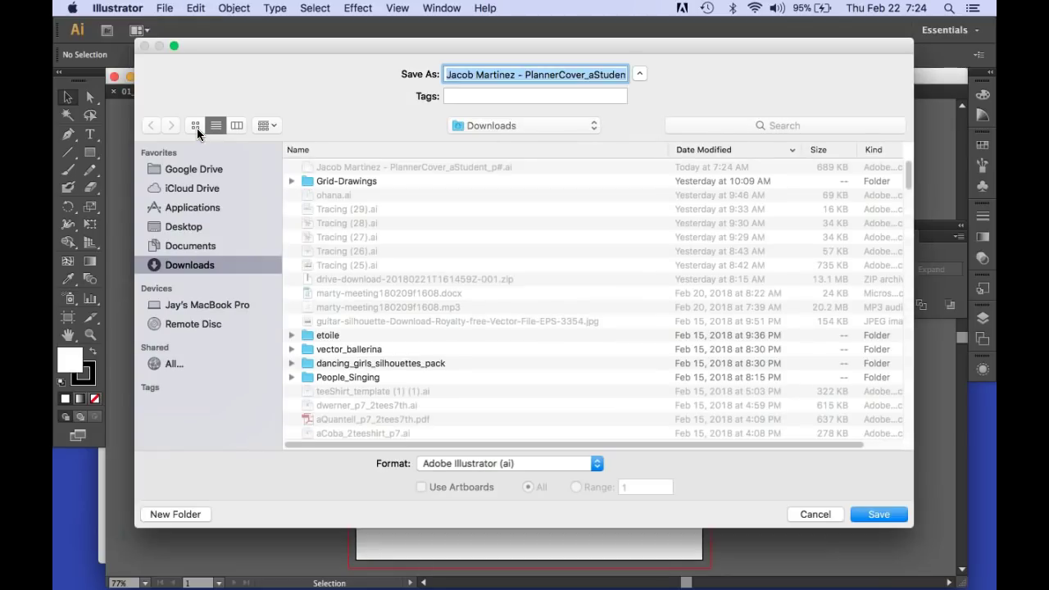
text(Plan)
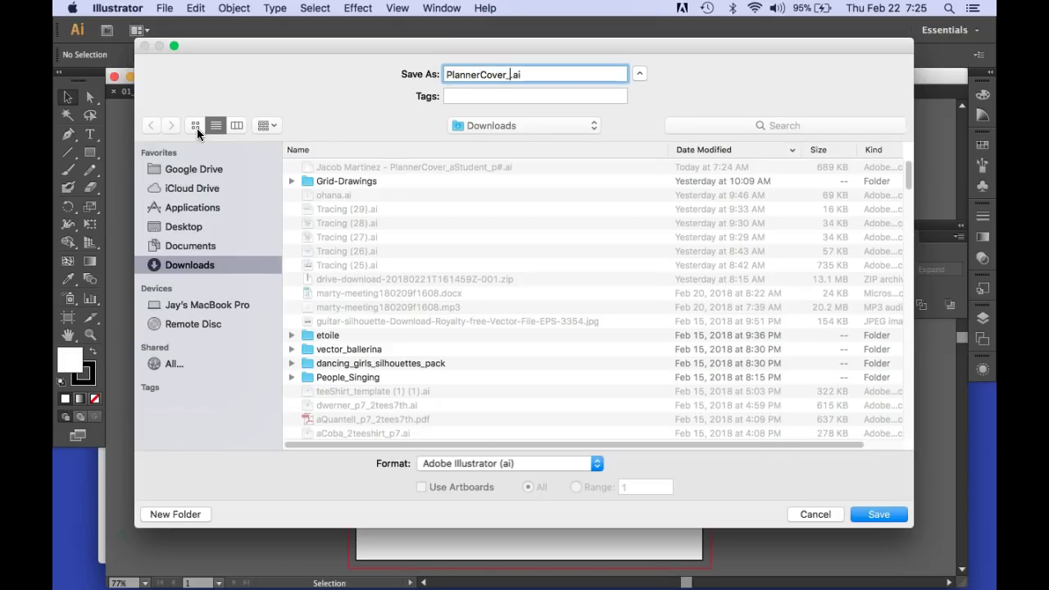
text(nerCover_aStudent_p1)
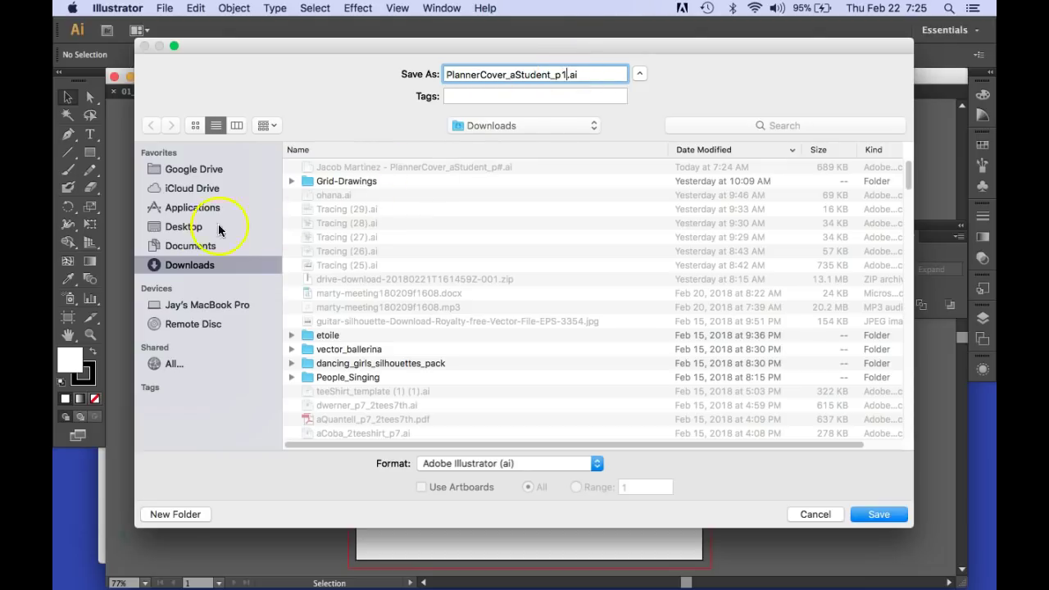
click(193, 227)
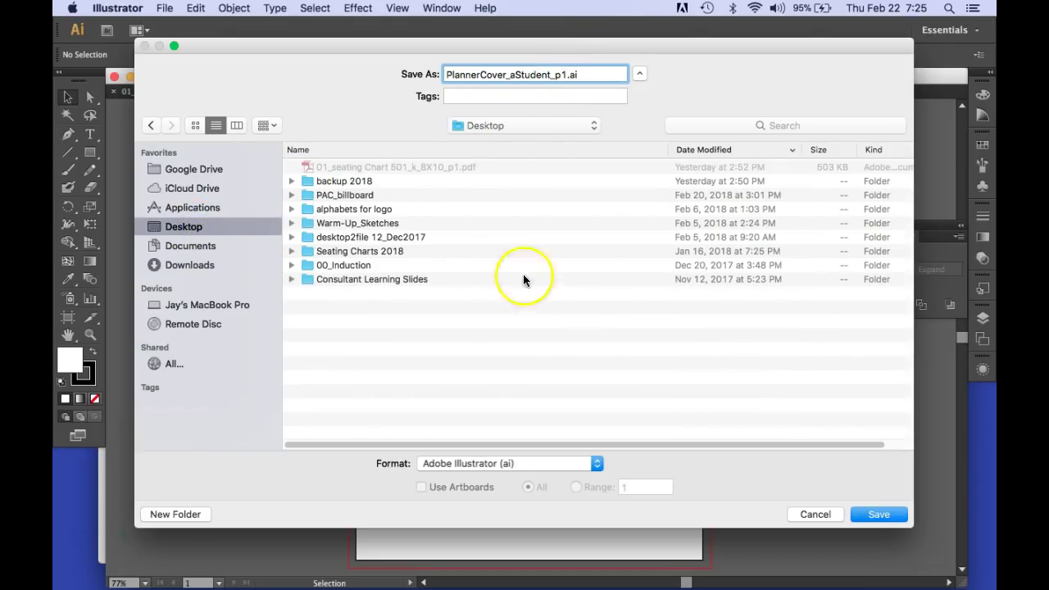
click(876, 515)
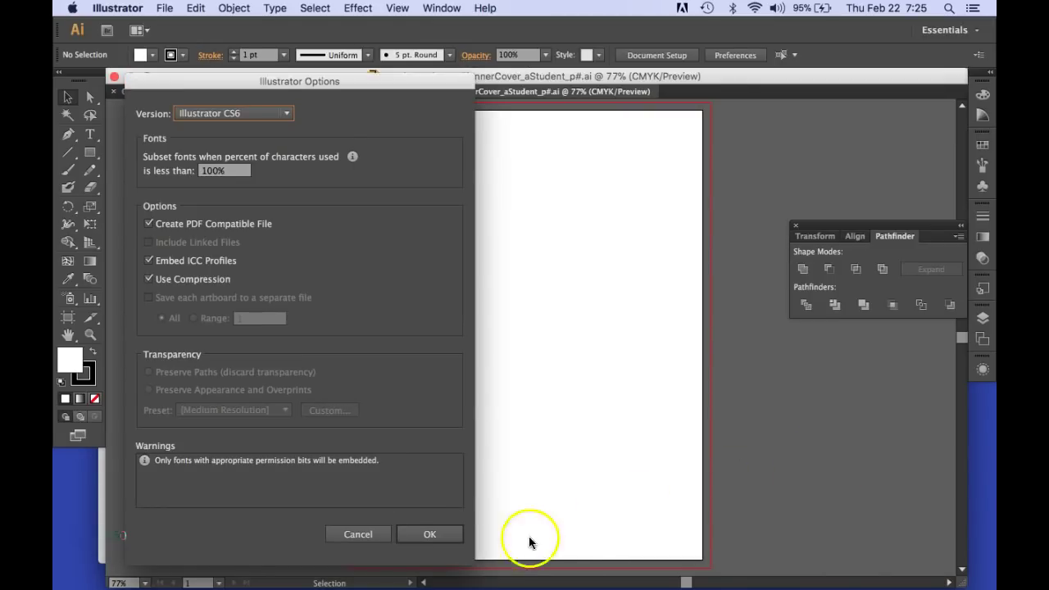
click(443, 533)
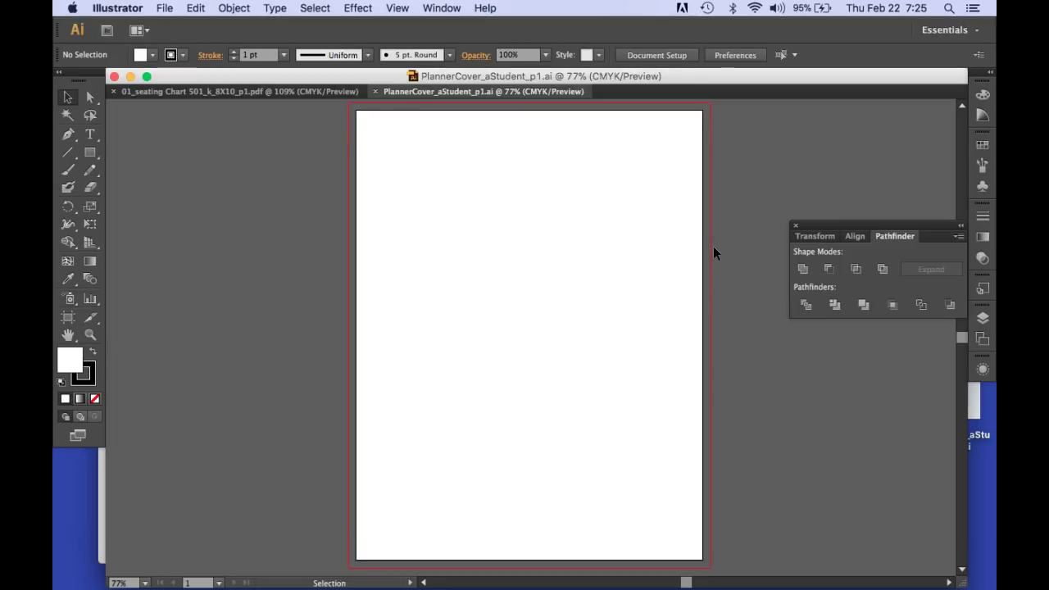
- Switch back to Safari, close the template's download page and preview, and return to the Planner Cover assignment instructions
key(super+Tab)
key(super+Tab)
key(super+Tab)
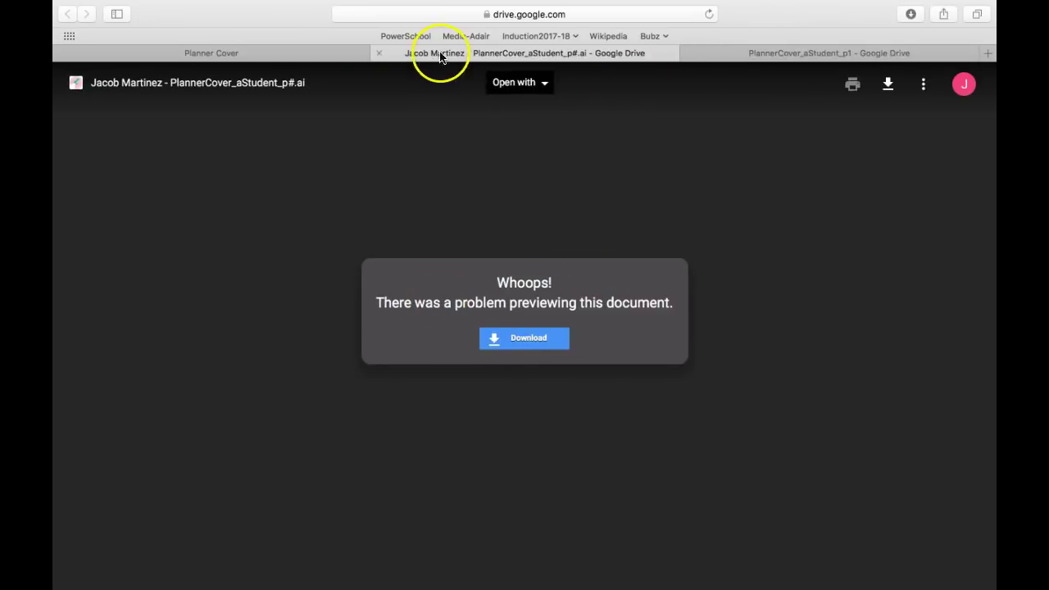
click(379, 52)
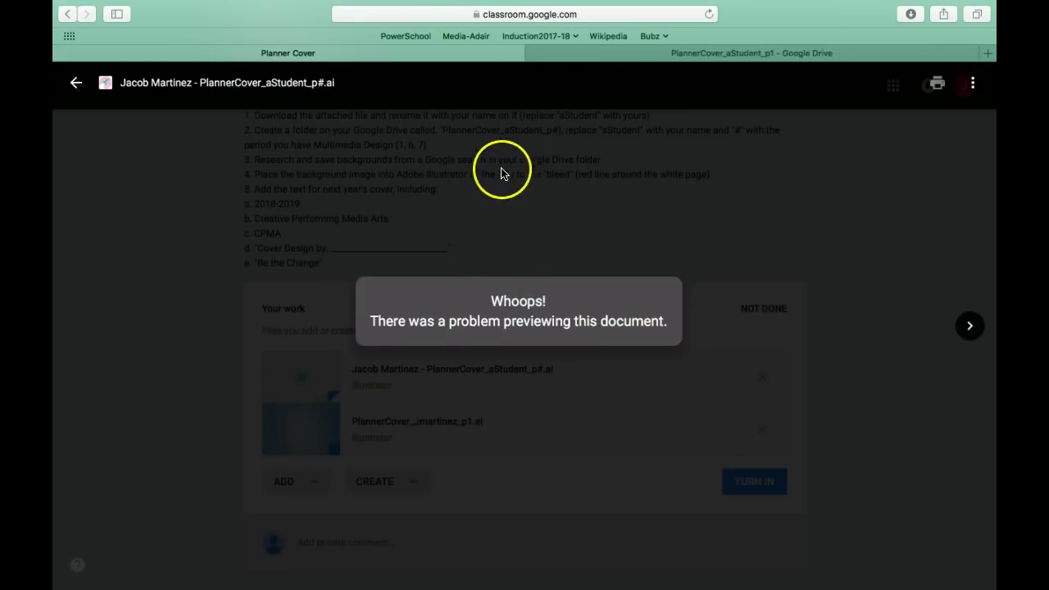
click(75, 82)
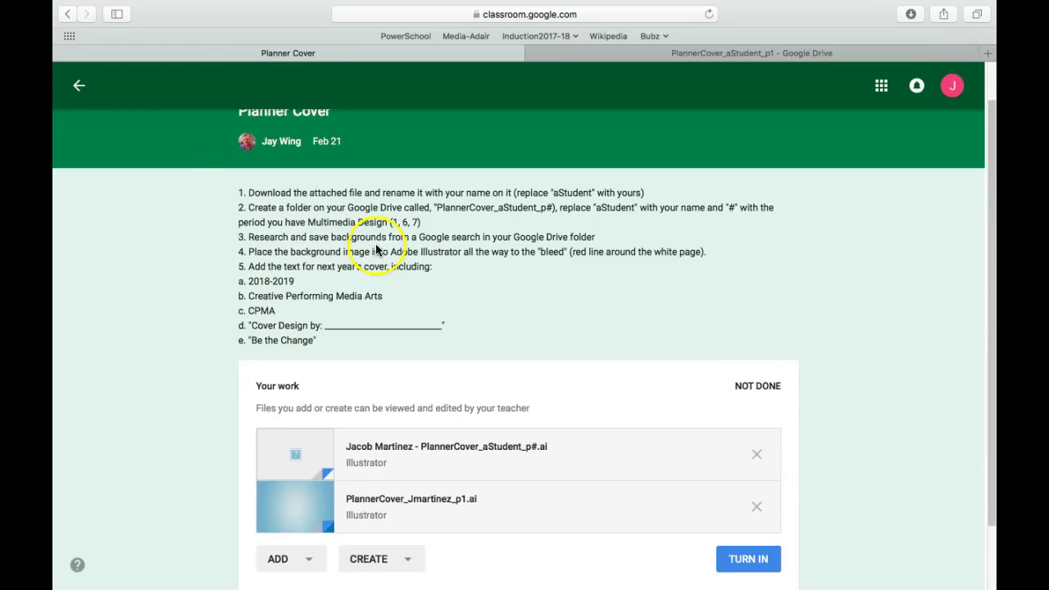
scroll(377, 250, up, 2)
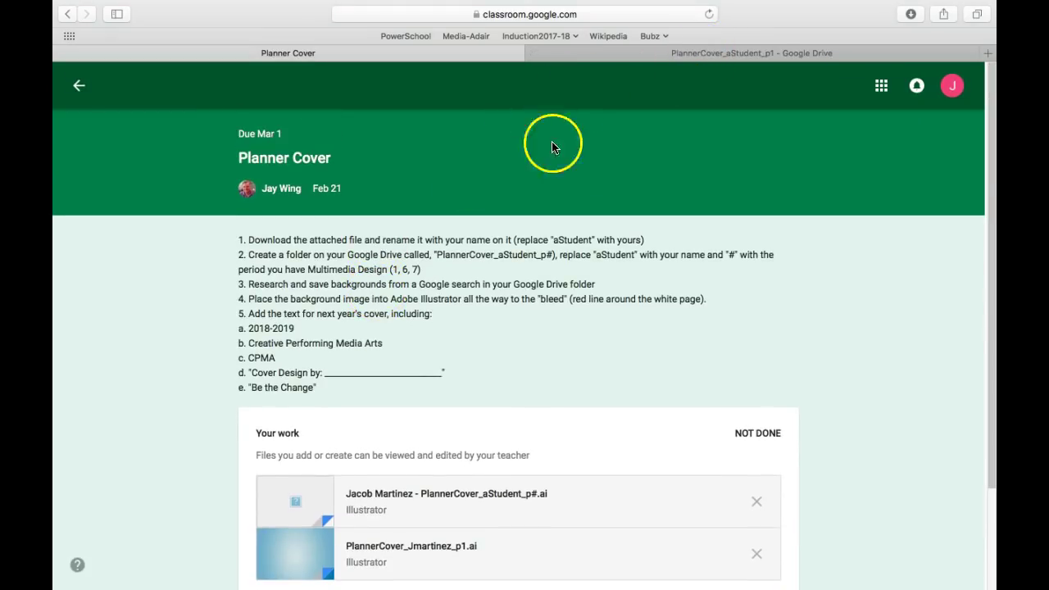
scroll(393, 304, down, 1)
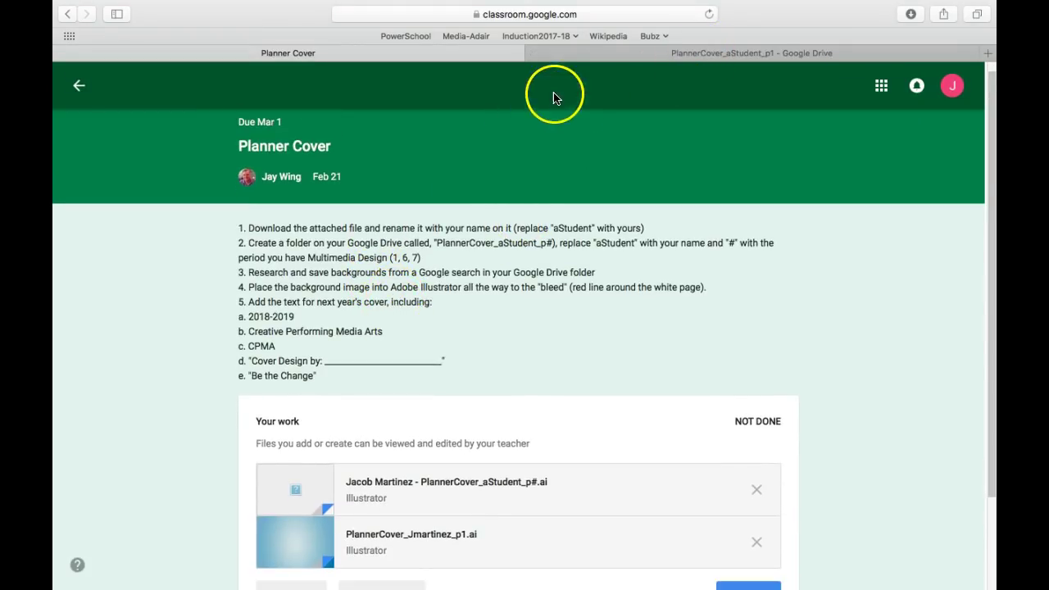
- Load google.com in a new browser tab
mouse_move(563, 7)
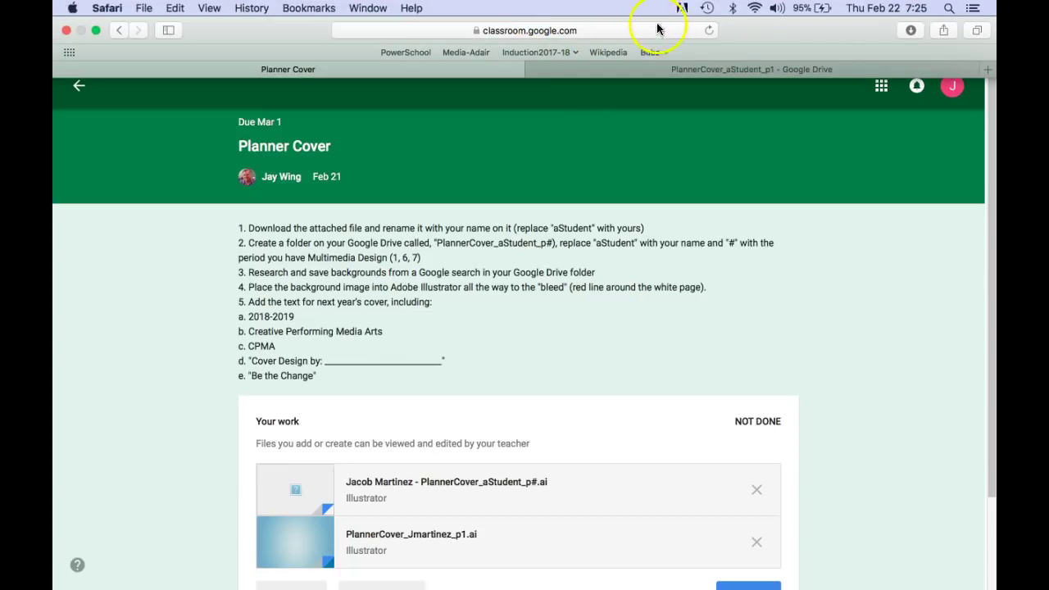
click(985, 69)
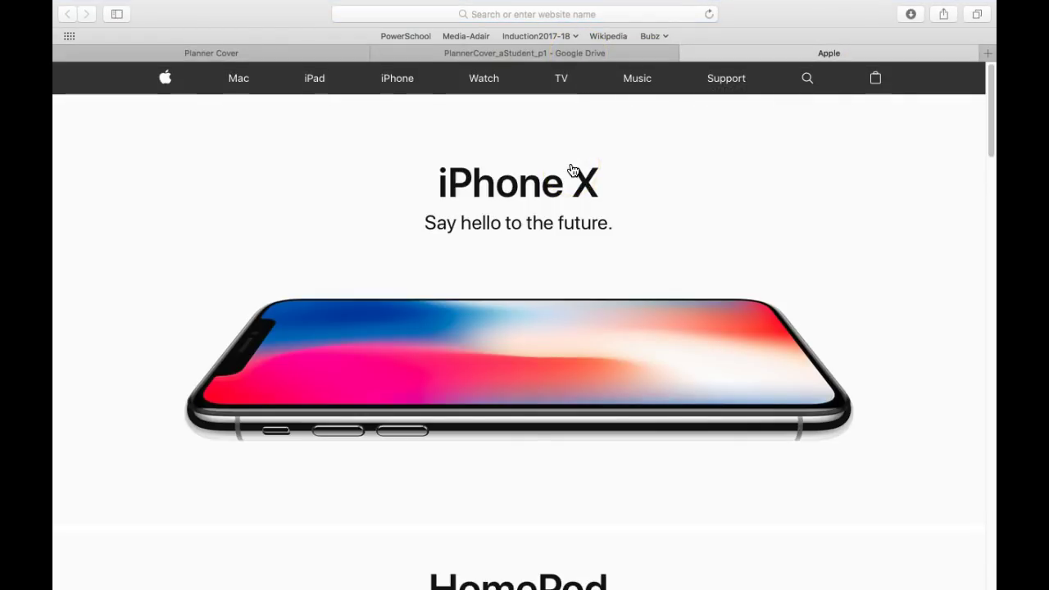
key(super+l)
text(oogle.com)
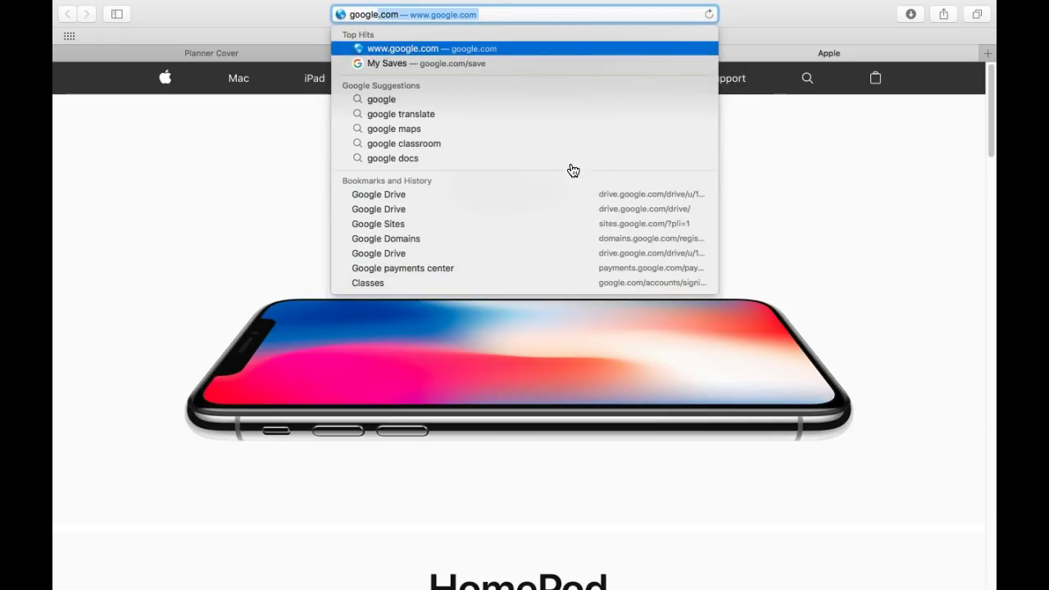
key(Return)
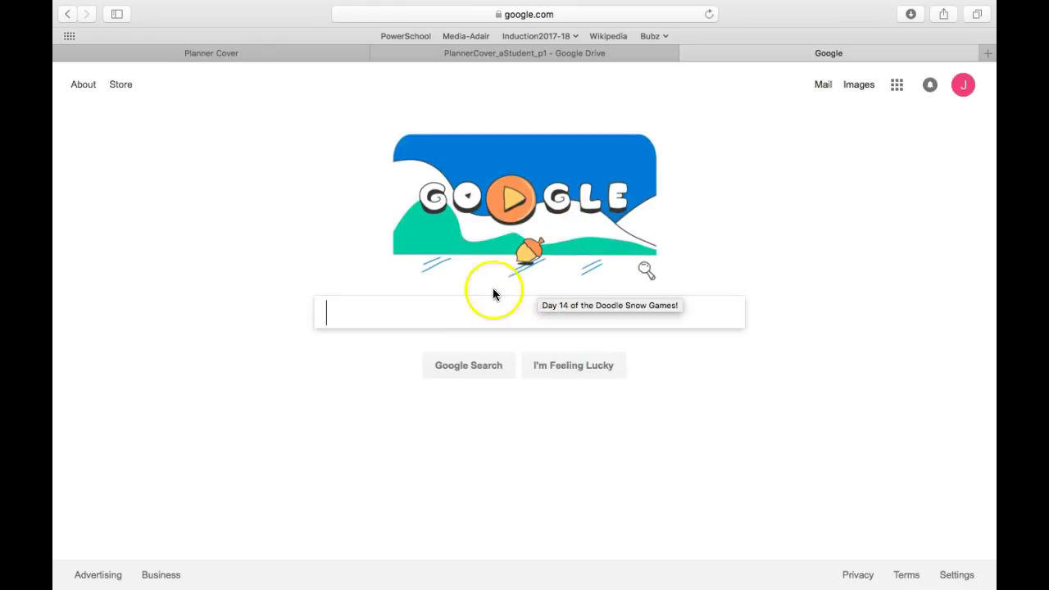
- Search Google Images for "background textures"
click(856, 89)
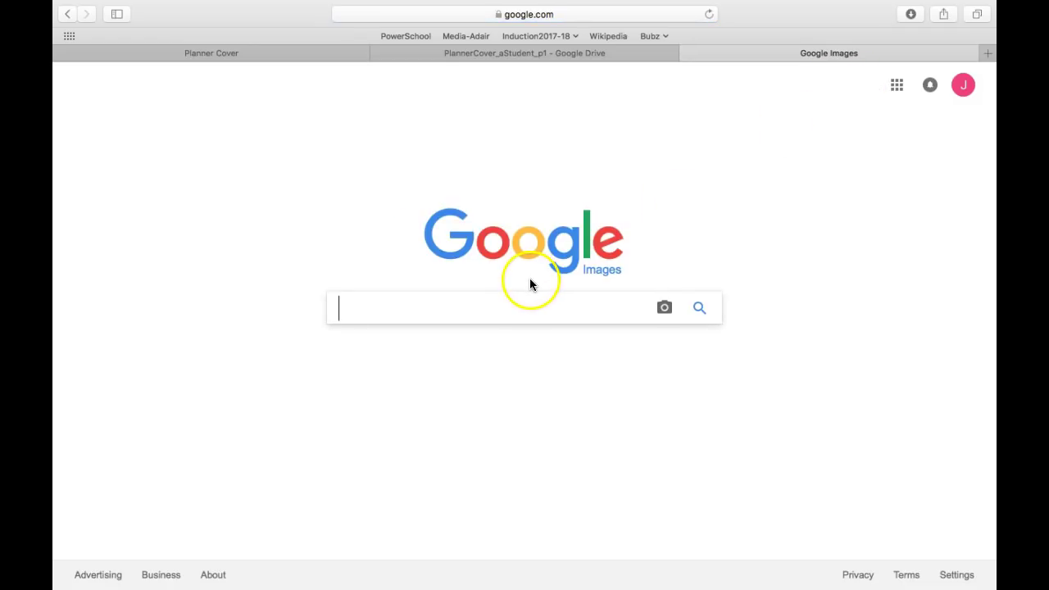
text(back)
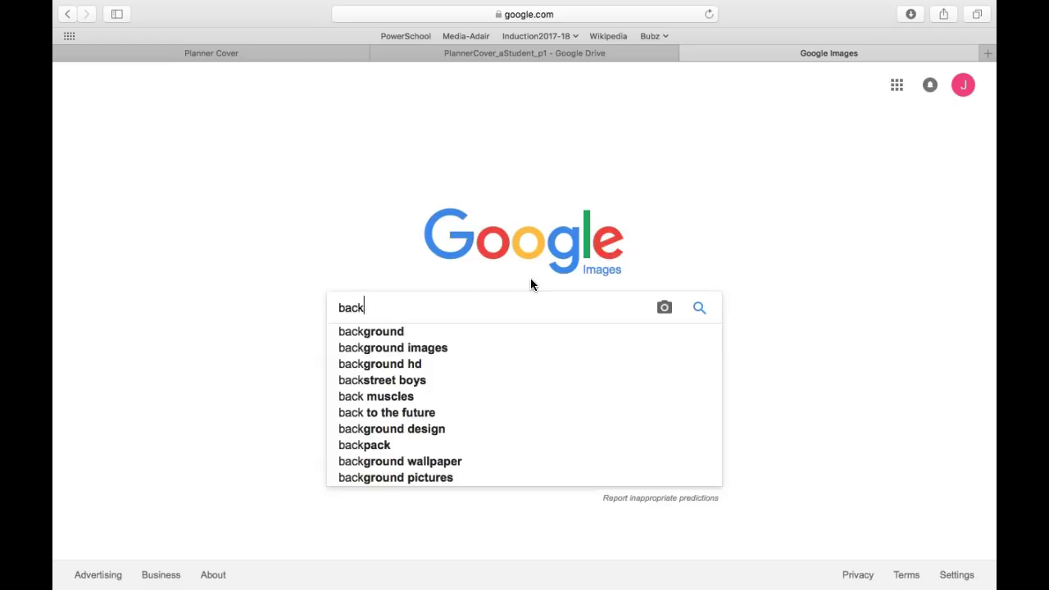
text(ground te)
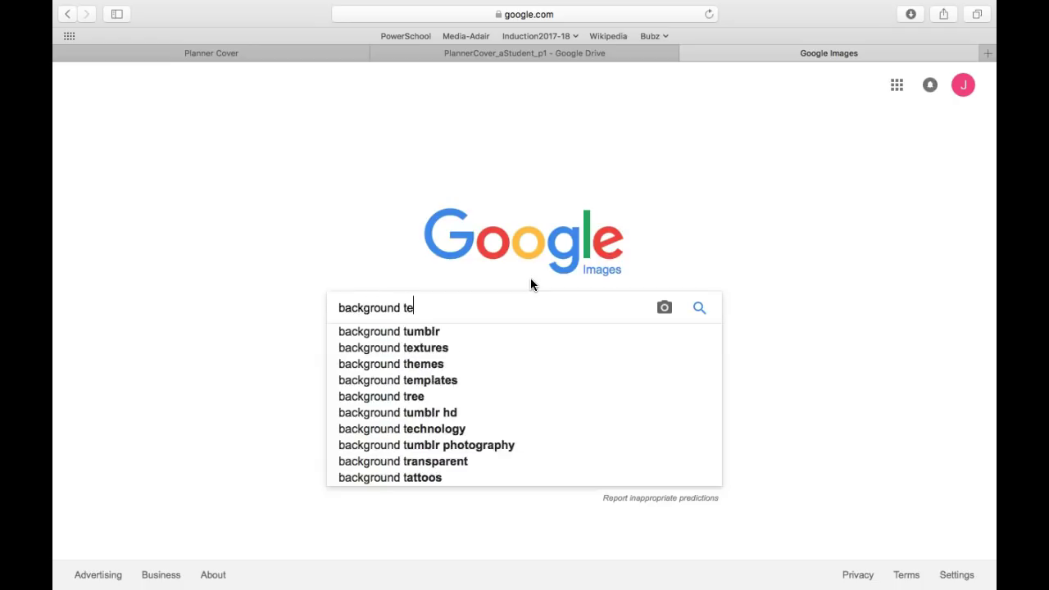
text(xtures)
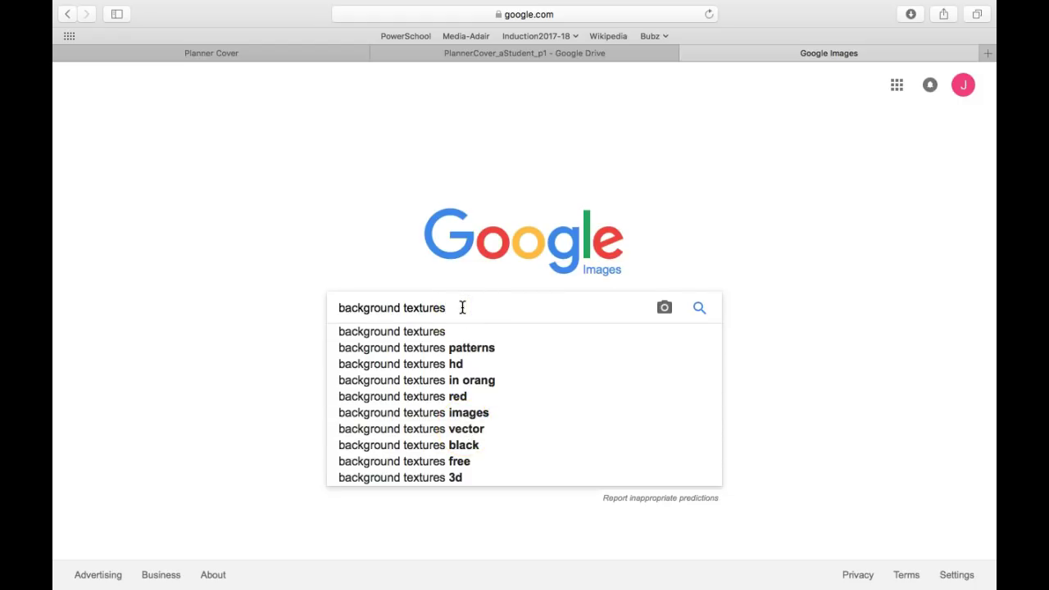
key(Return)
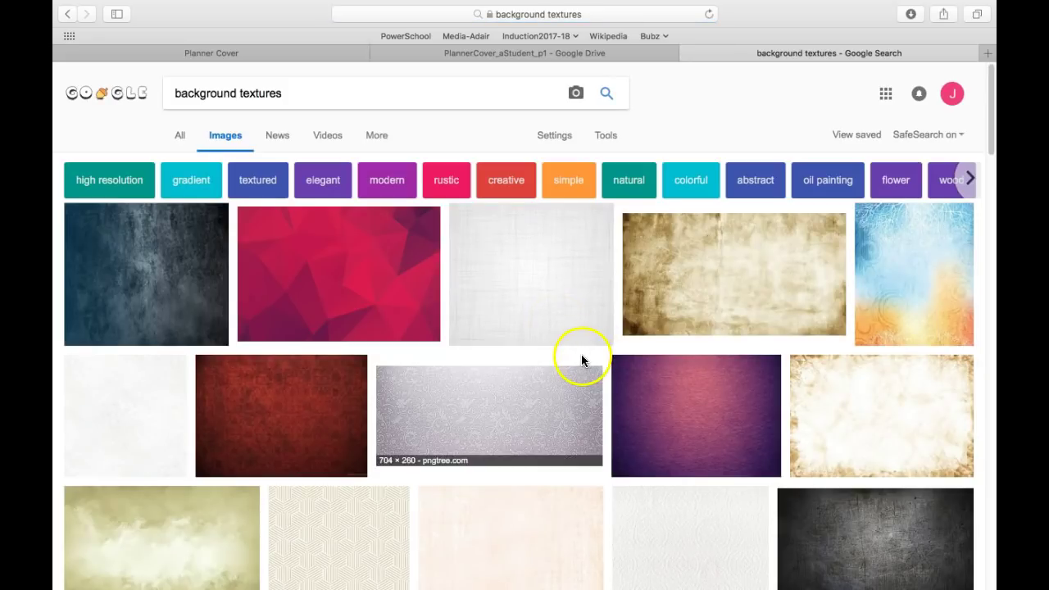
- Filter the background texture results to images larger than 2 MP (1600×1200)
click(607, 139)
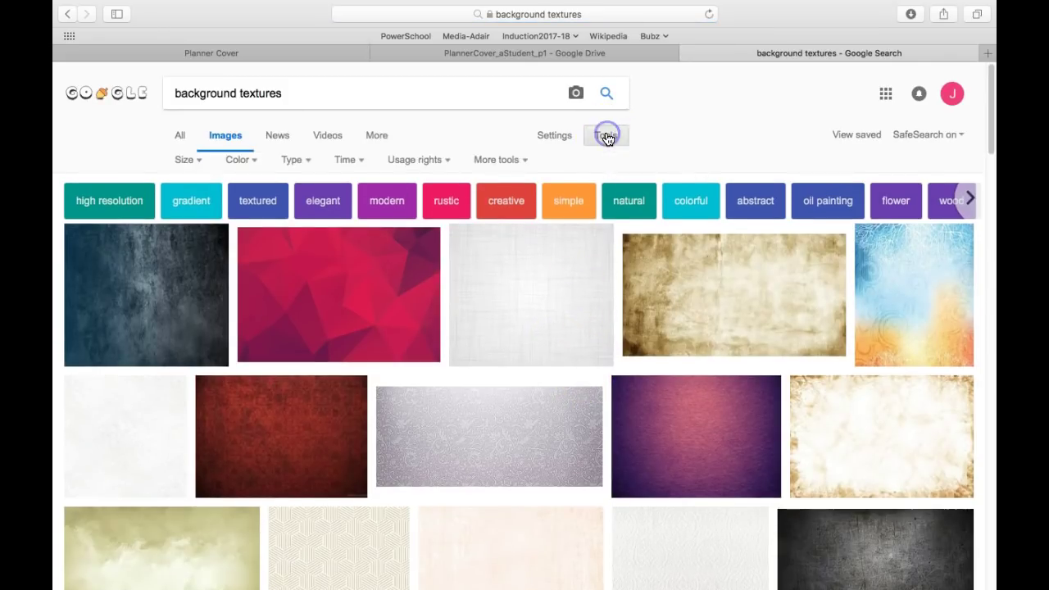
click(189, 162)
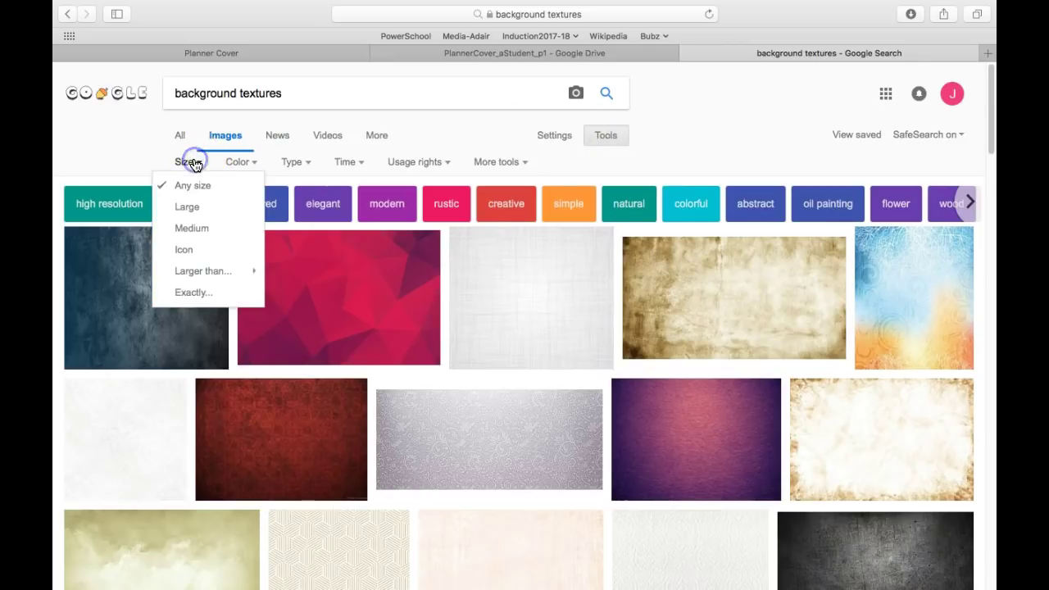
click(206, 272)
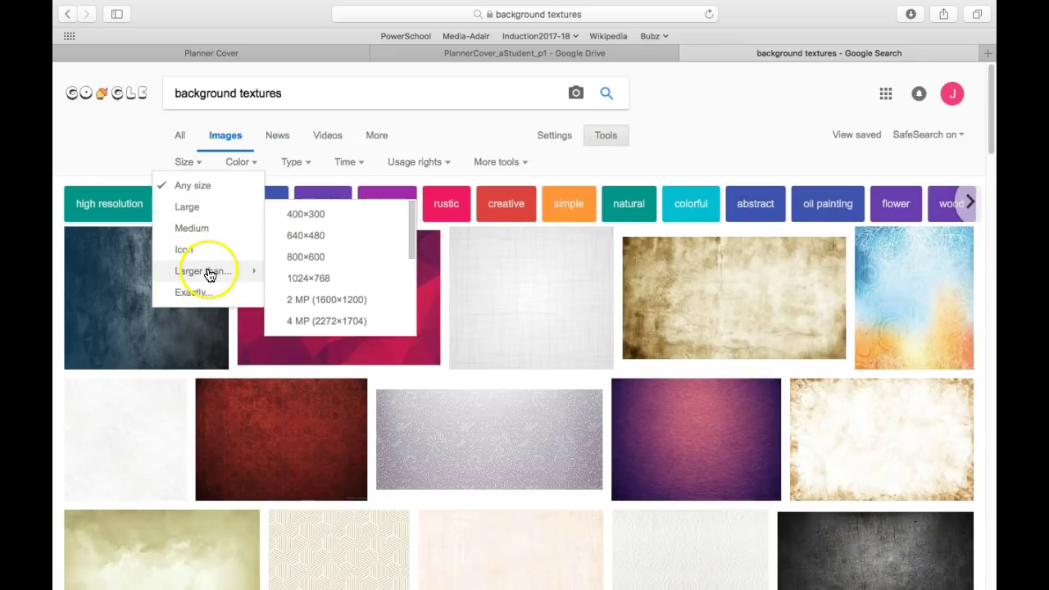
click(305, 301)
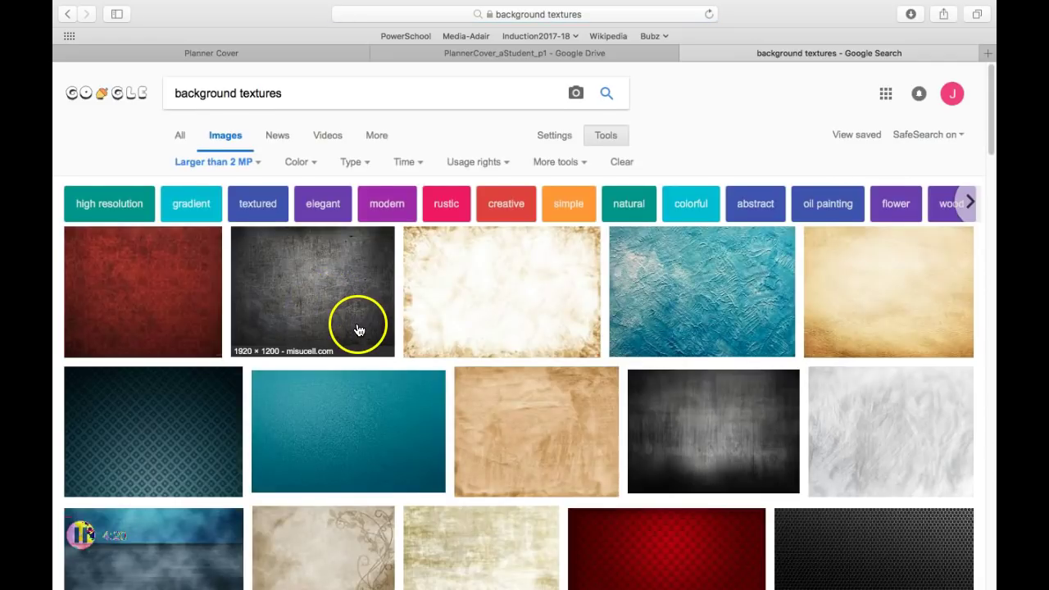
- Browse the large background texture results for possible cover images and return to the start of the results
scroll(359, 330, down, 10)
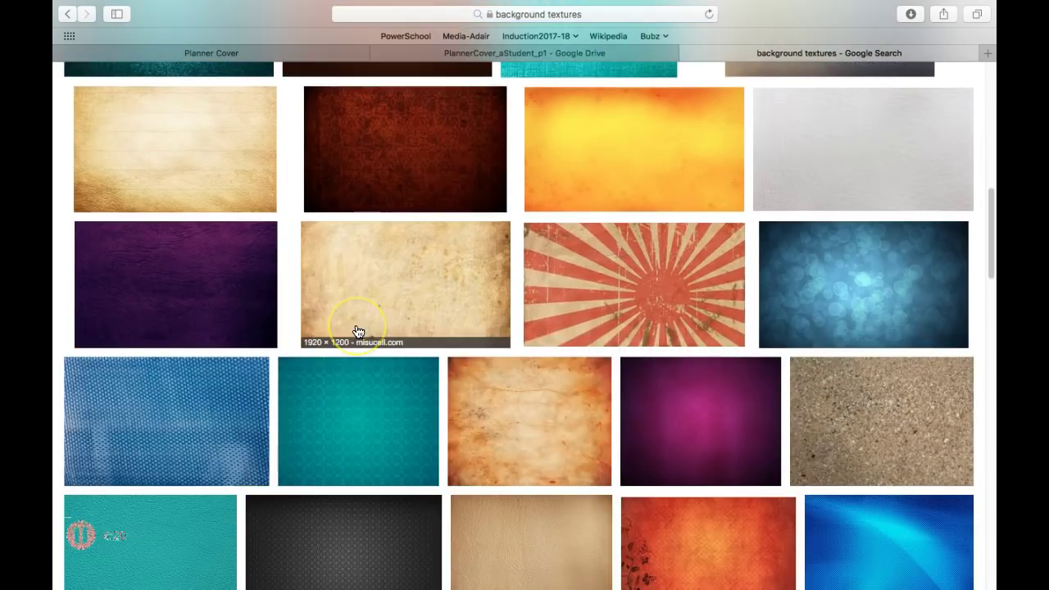
scroll(358, 331, down, 5)
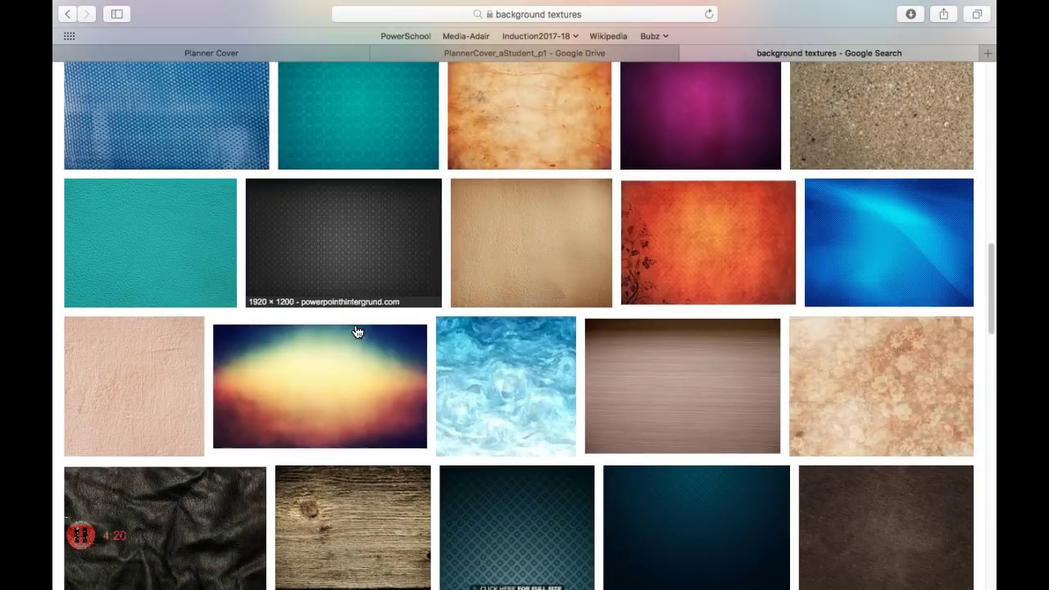
scroll(358, 330, down, 4)
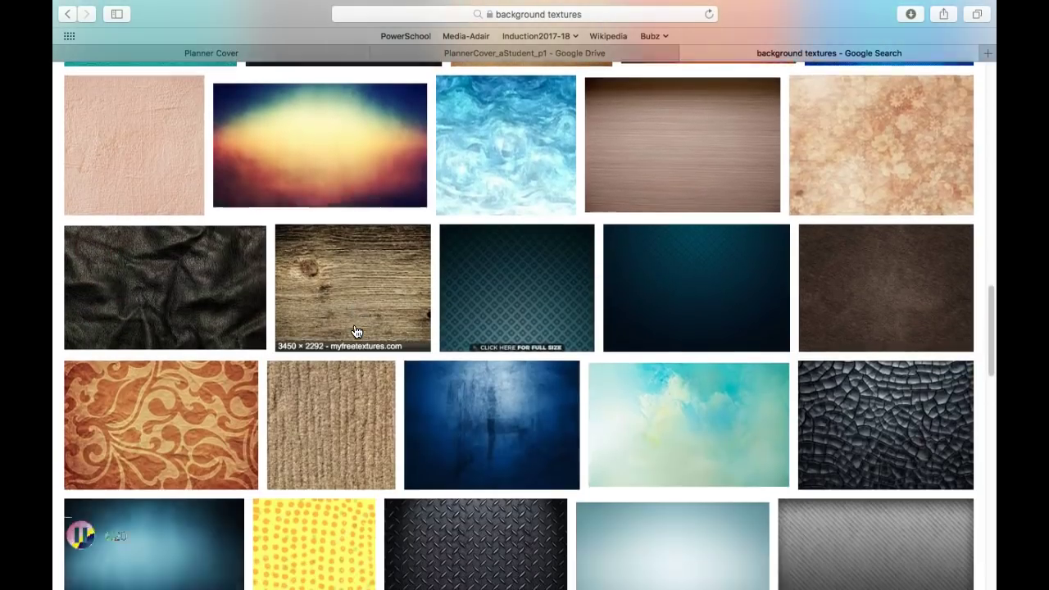
scroll(356, 331, down, 2)
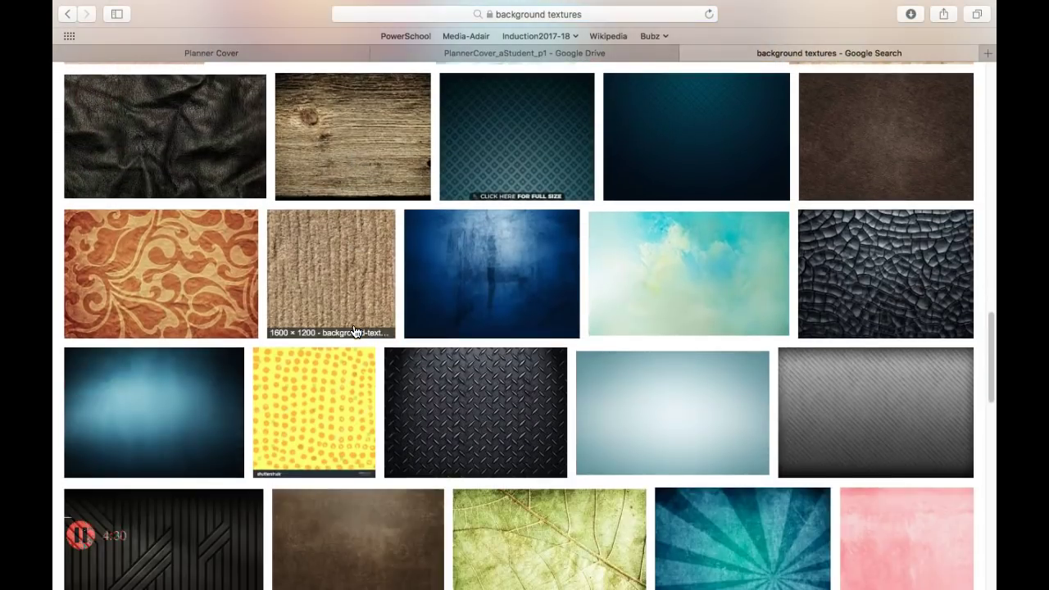
scroll(354, 331, down, 5)
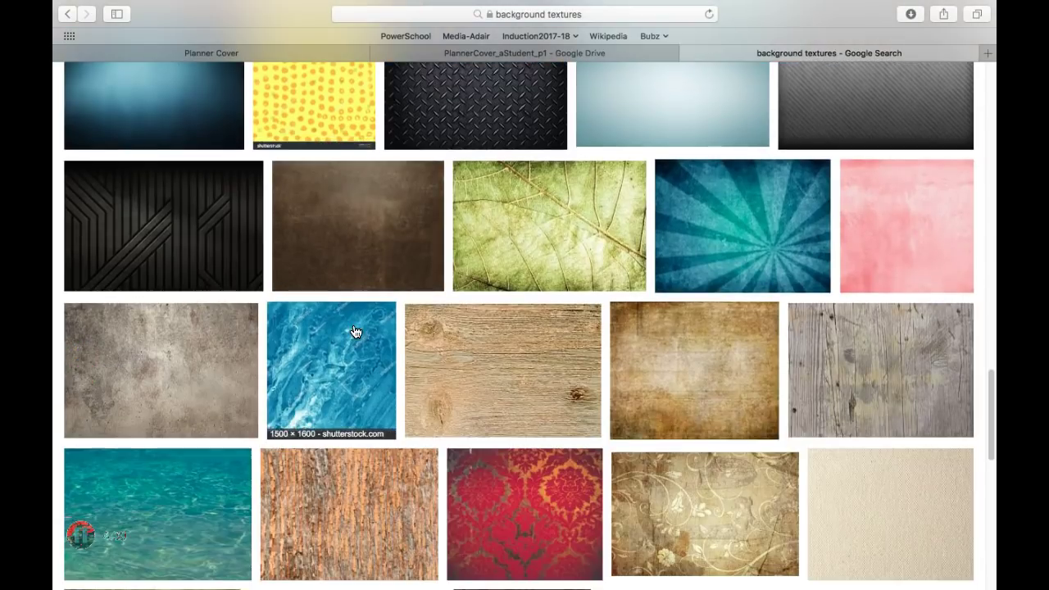
scroll(354, 332, down, 5)
scroll(354, 331, down, 2)
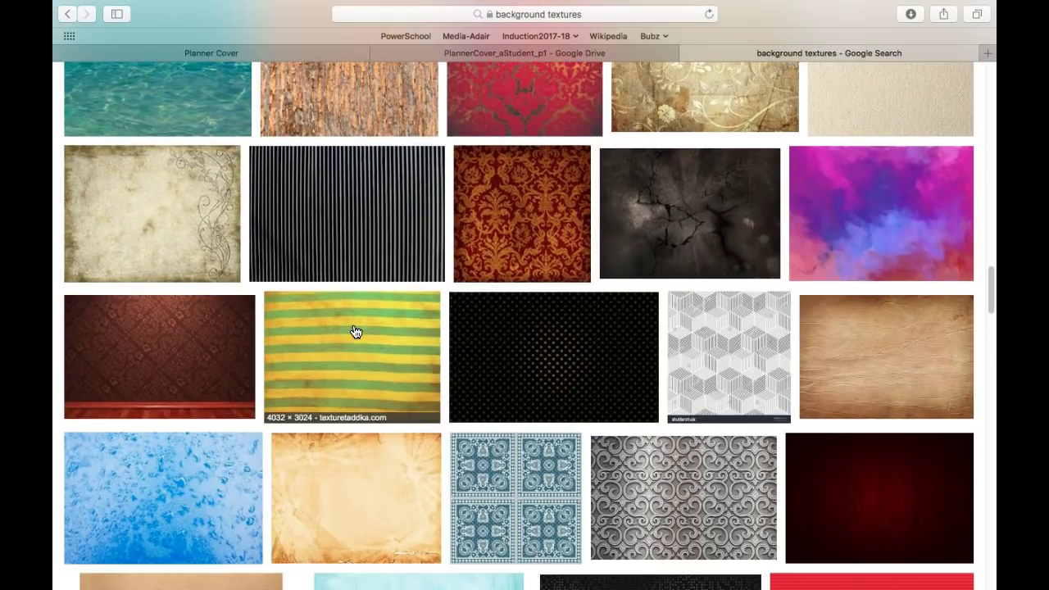
scroll(352, 332, down, 2)
scroll(354, 330, up, 15)
- Refine the image search to "background textures creativity"
click(355, 304)
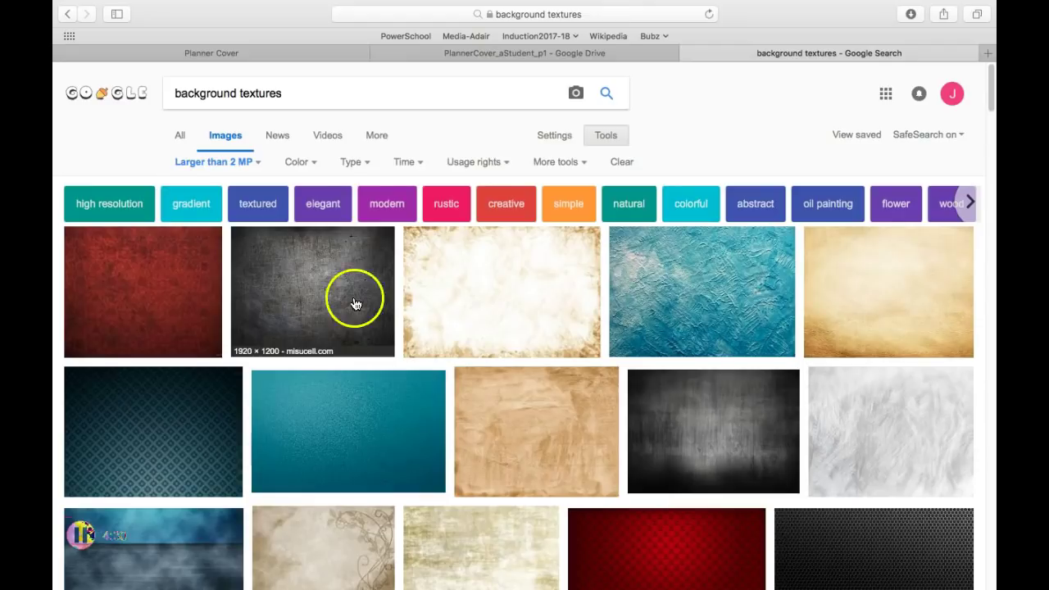
text(creativity)
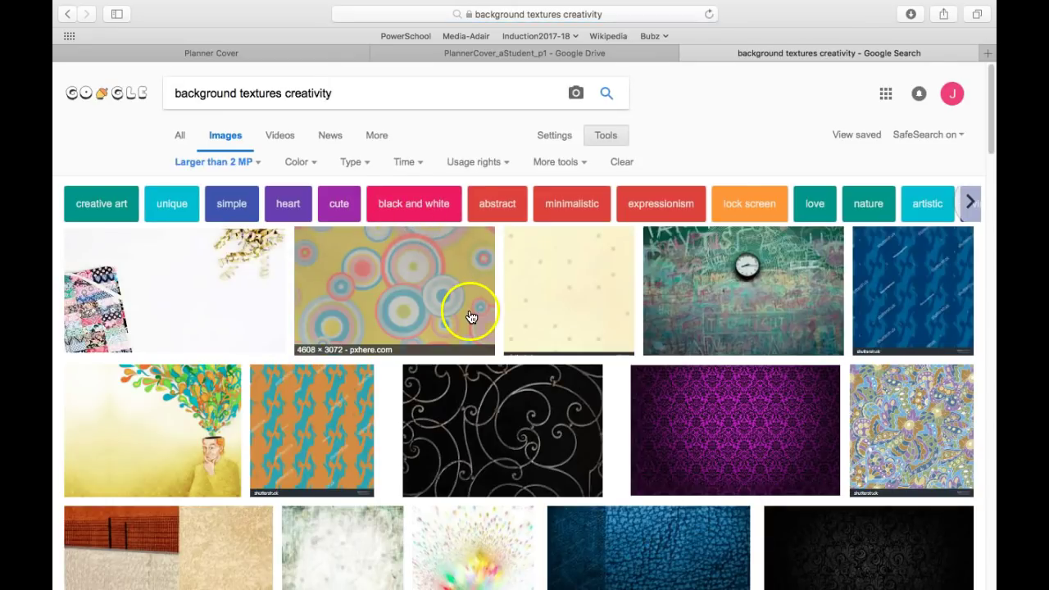
double_click(299, 94)
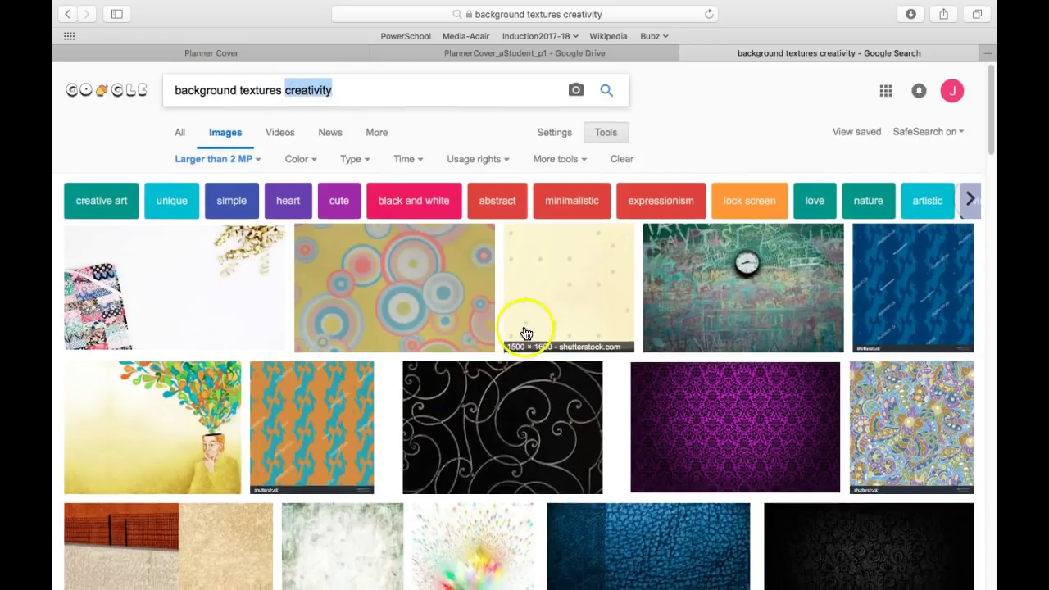
- Browse the creativity results, previewing the art-supplies pattern, the cicada pattern and the man painting colours to check their watermarks and pixel dimensions
scroll(525, 328, down, 5)
scroll(525, 328, down, 1)
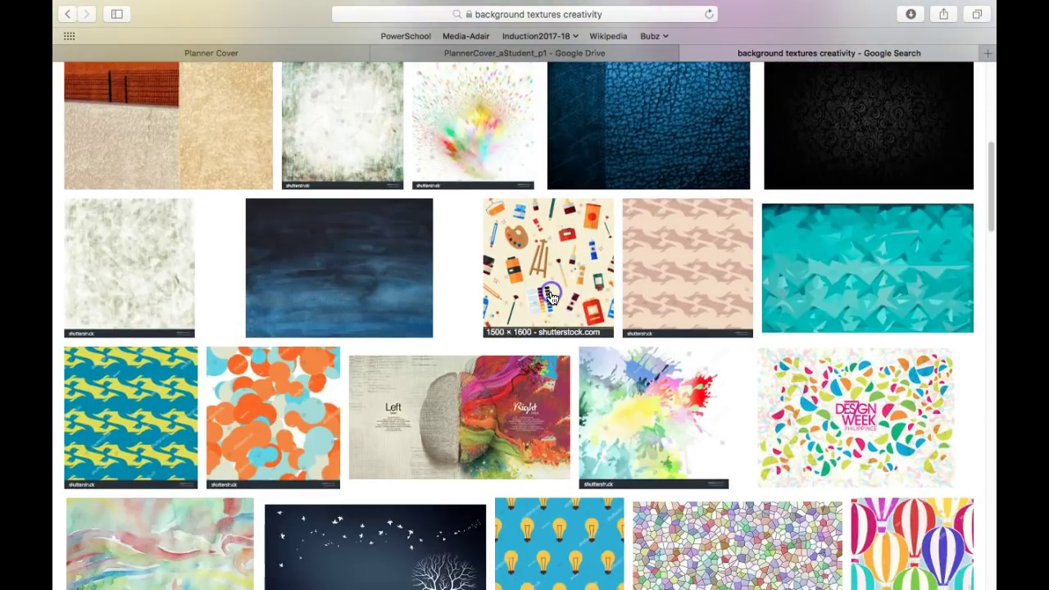
click(551, 297)
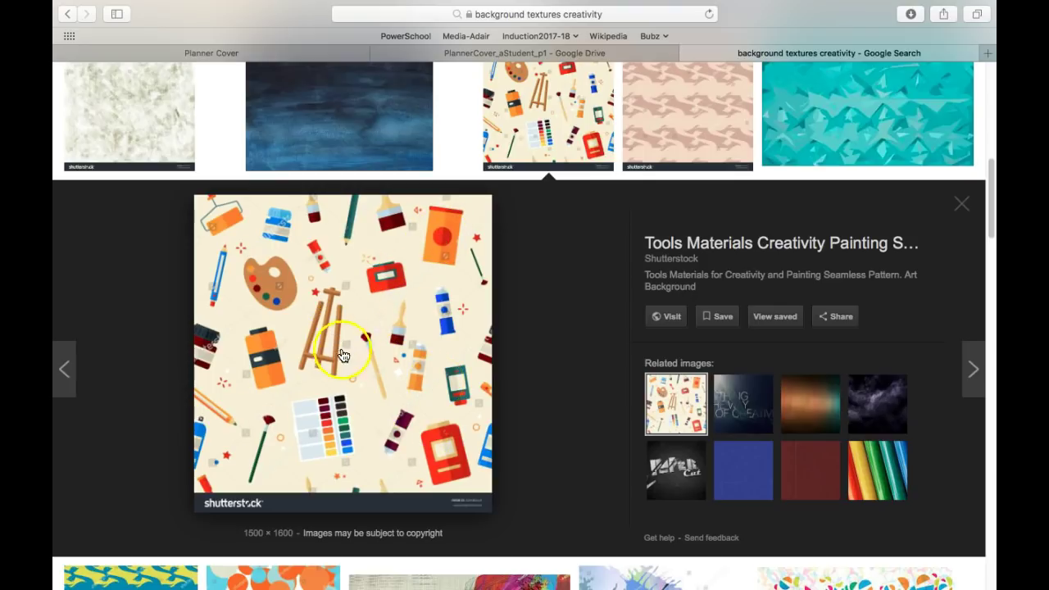
scroll(392, 342, down, 9)
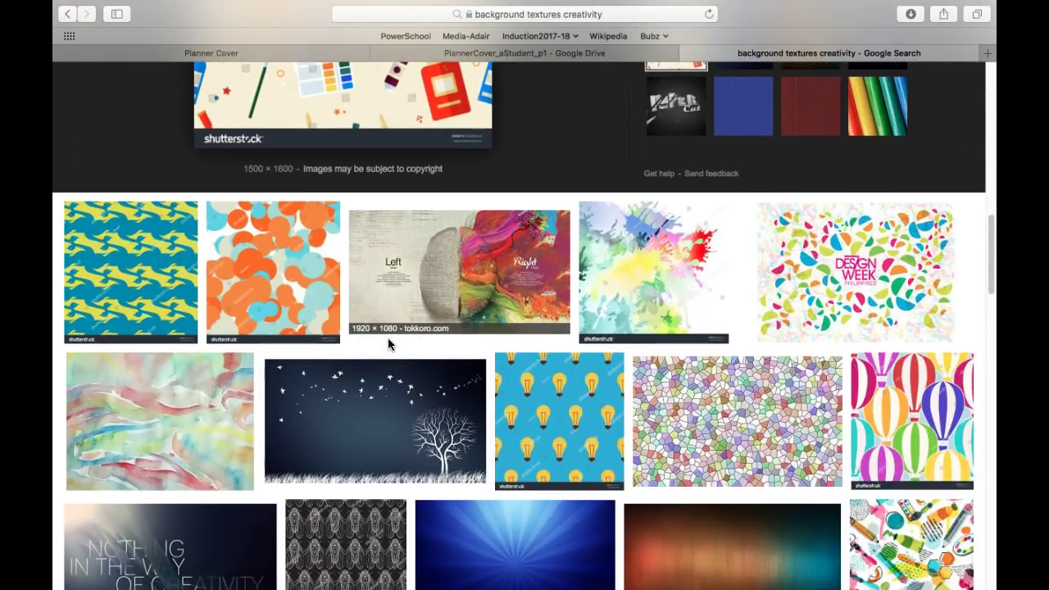
scroll(387, 344, down, 5)
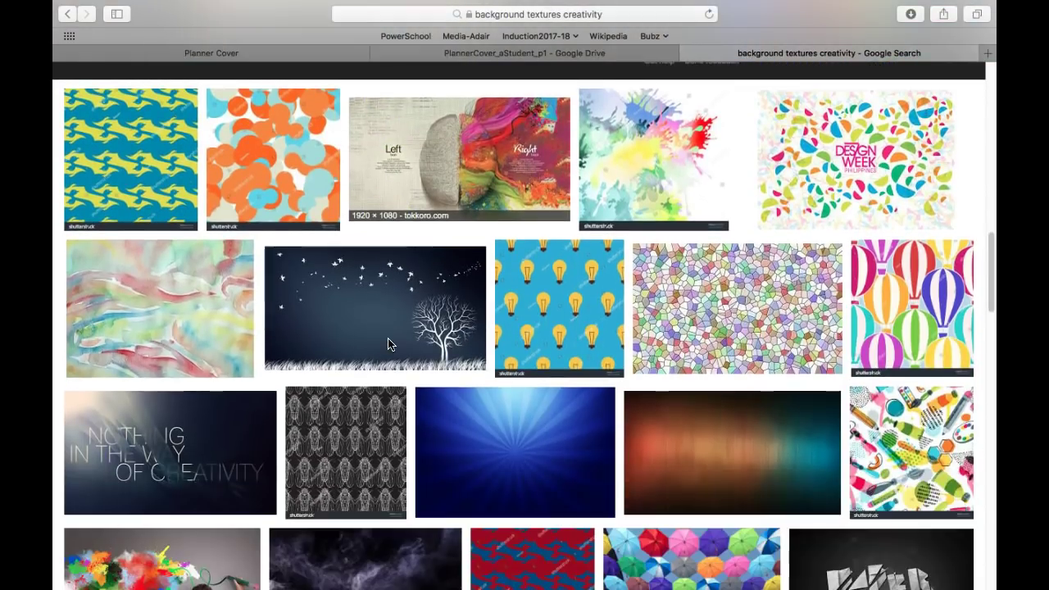
click(358, 379)
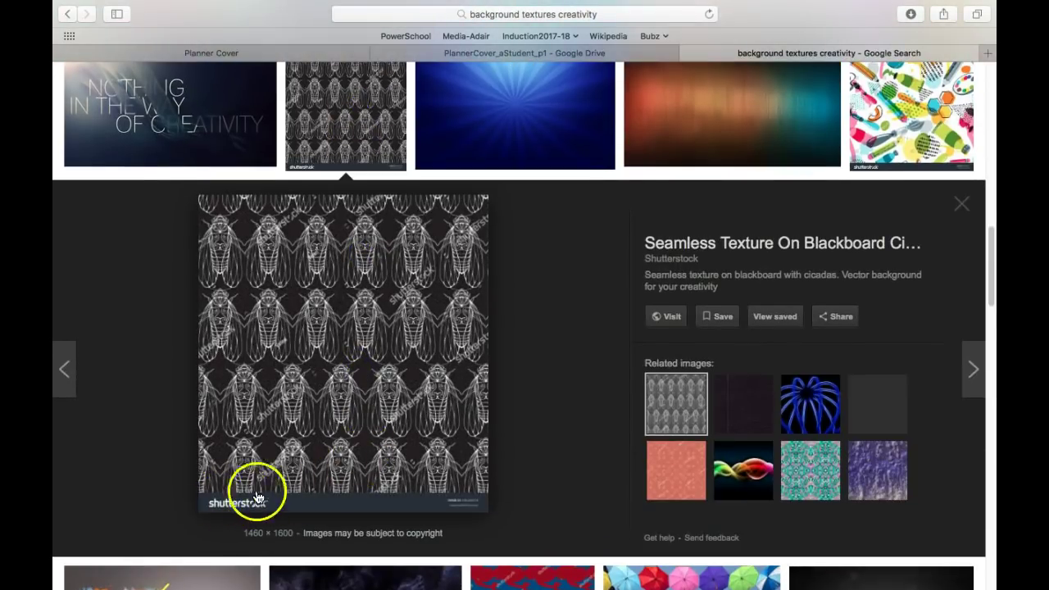
scroll(382, 343, down, 10)
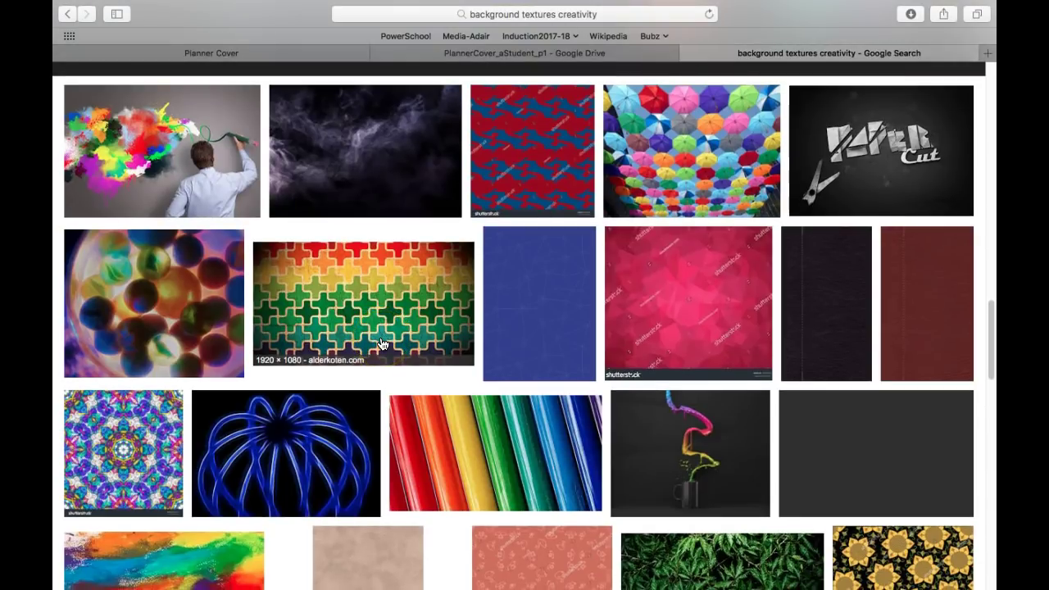
click(218, 164)
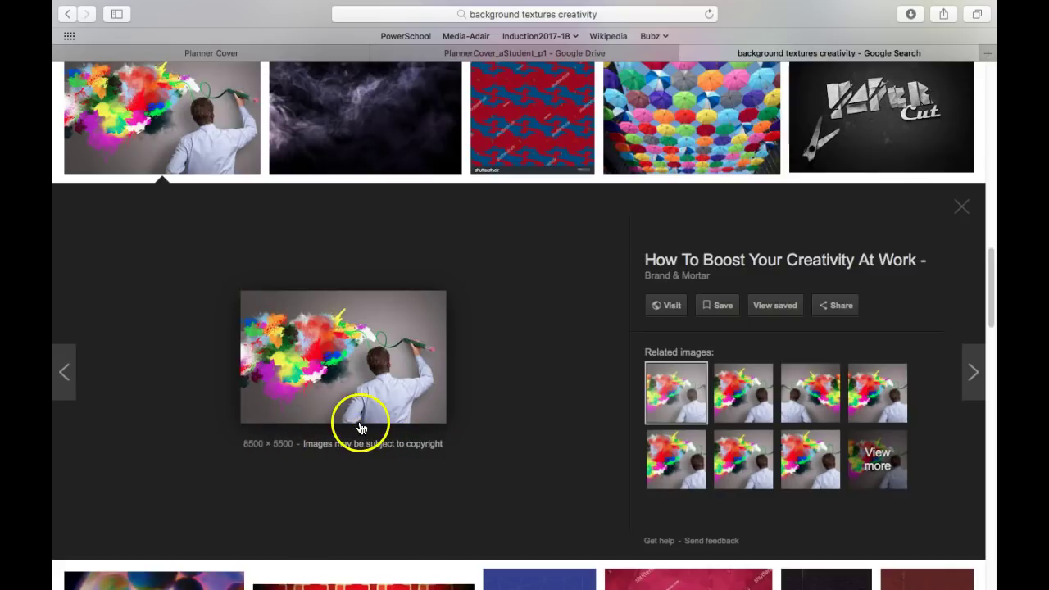
scroll(348, 397, down, 5)
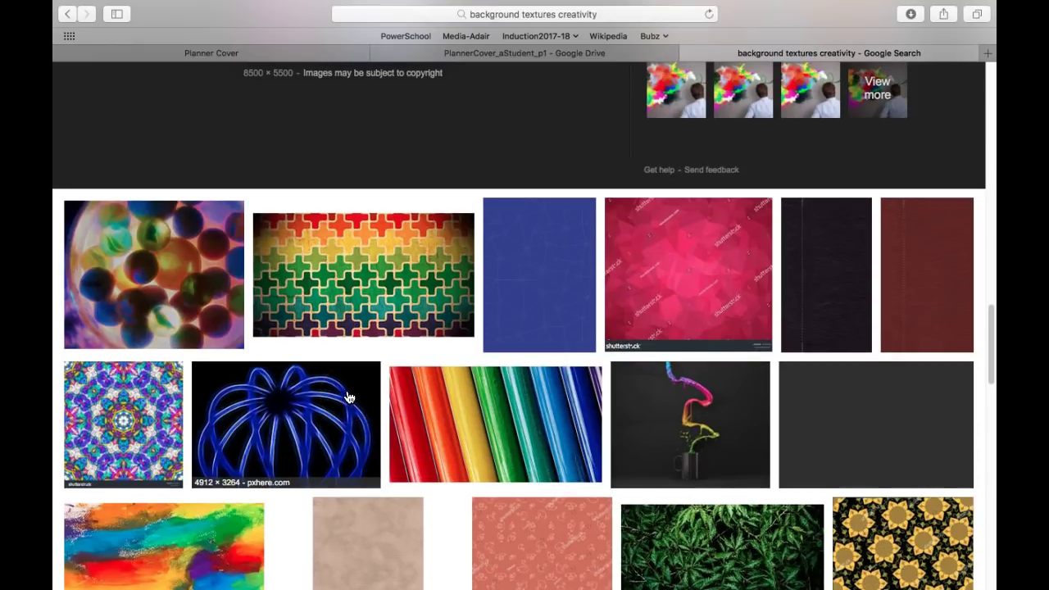
scroll(347, 398, up, 10)
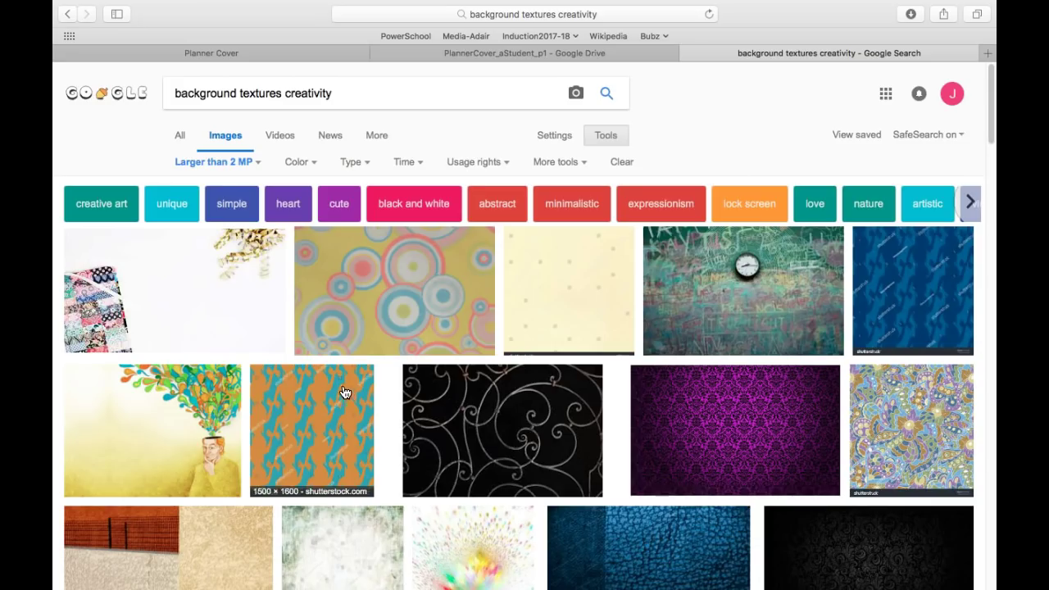
- Review the image size filter options and keep the results limited to larger than 2 MP (1600×1200)
click(243, 161)
mouse_move(268, 274)
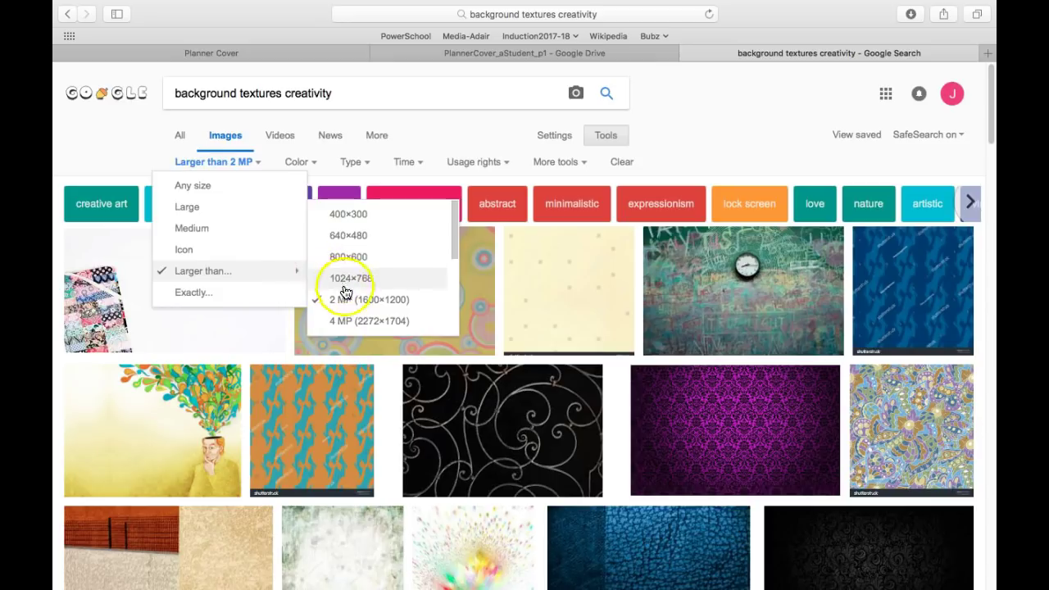
click(398, 307)
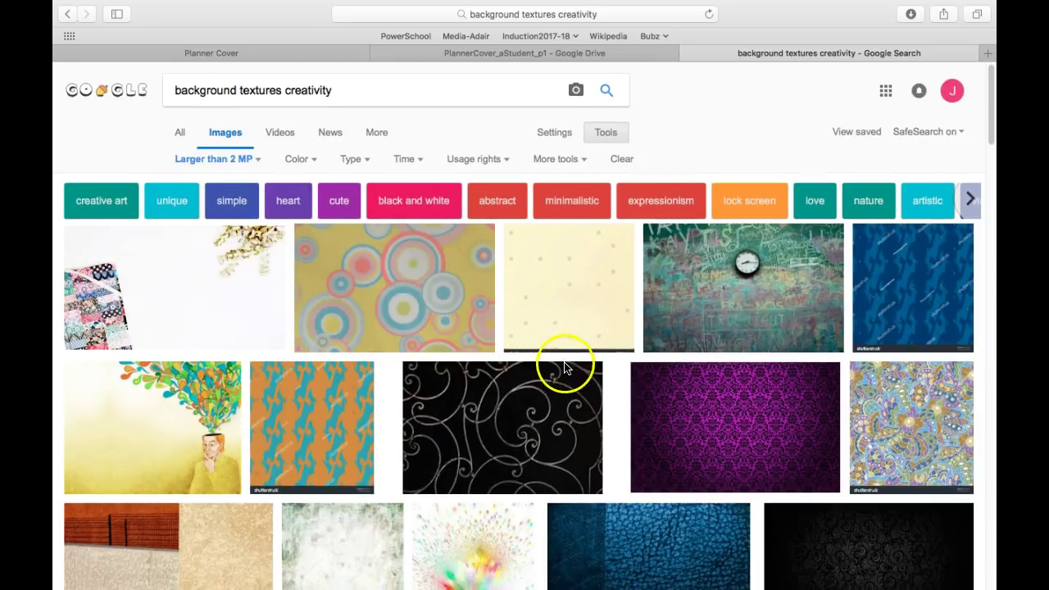
- Preview the yellow image with retro concentric circles and check its pixel dimensions
click(452, 306)
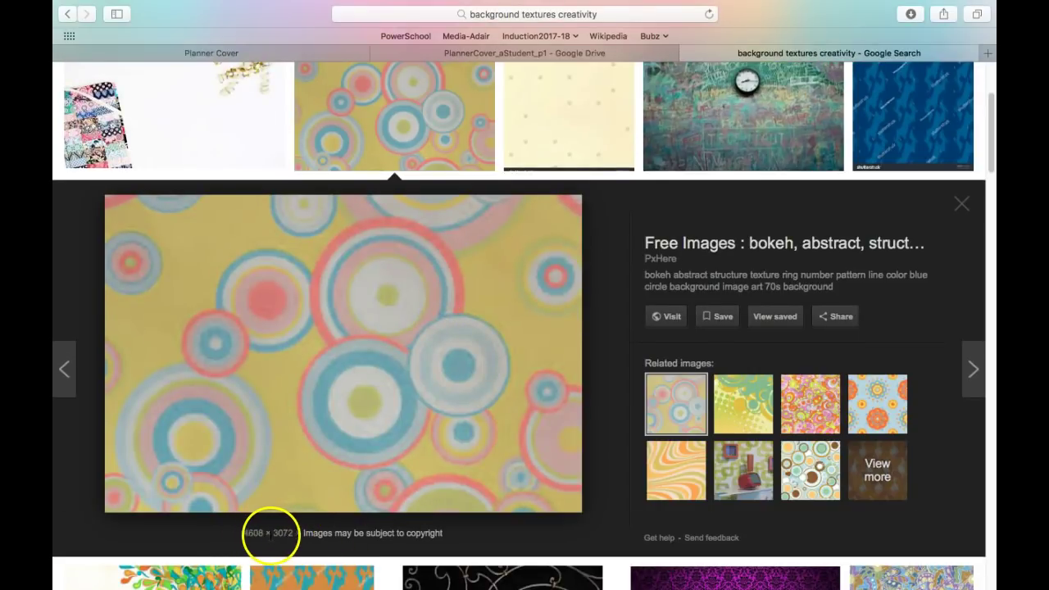
scroll(487, 338, down, 1)
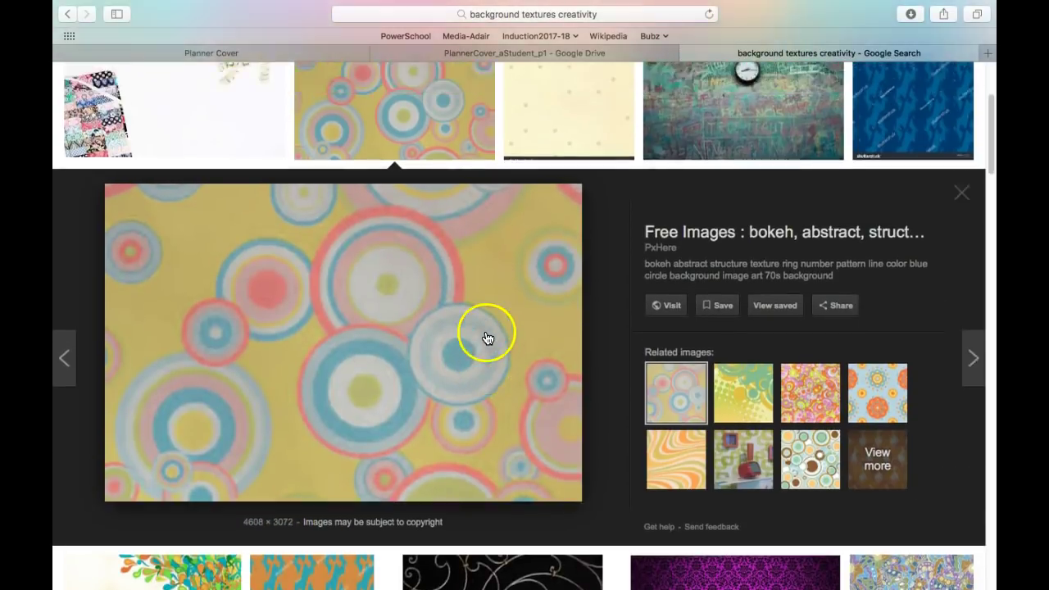
scroll(487, 338, up, 3)
- Save the green chalkboard image with the clock to the Google saves, open the saved items page and dismiss its introduction
click(673, 304)
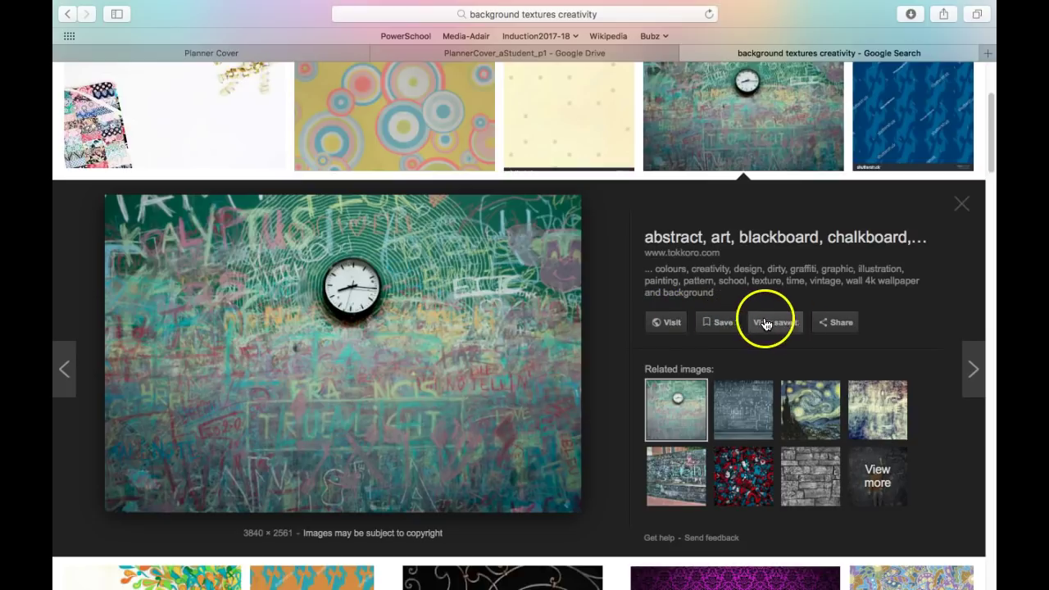
click(721, 323)
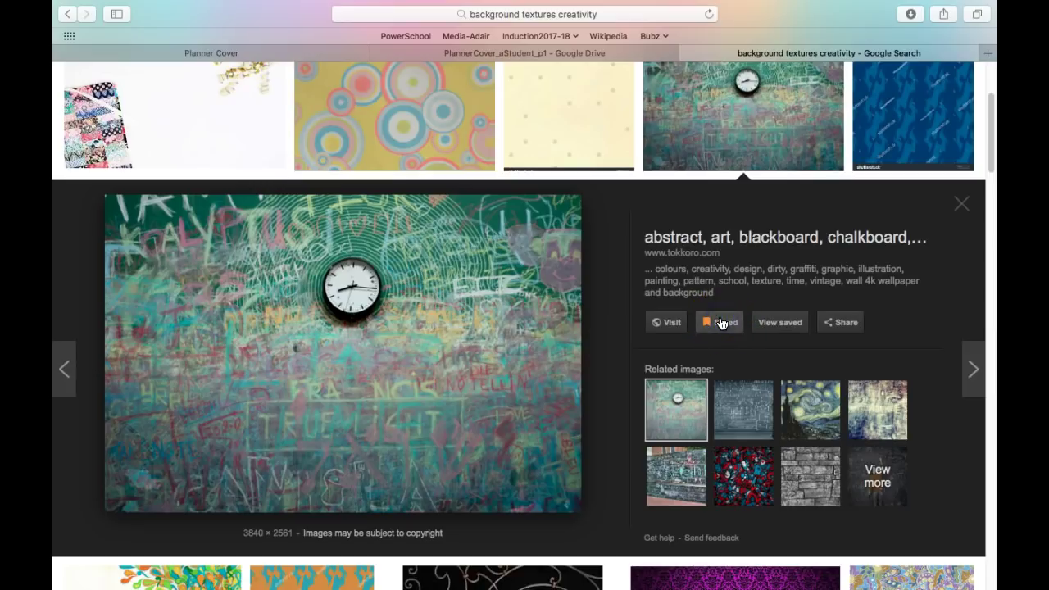
click(770, 323)
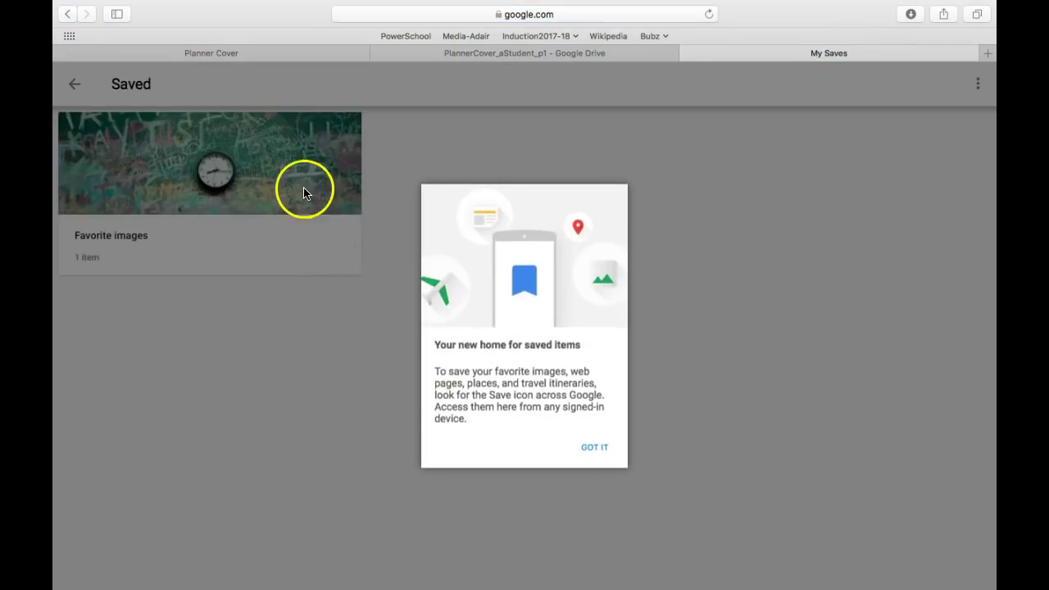
click(595, 448)
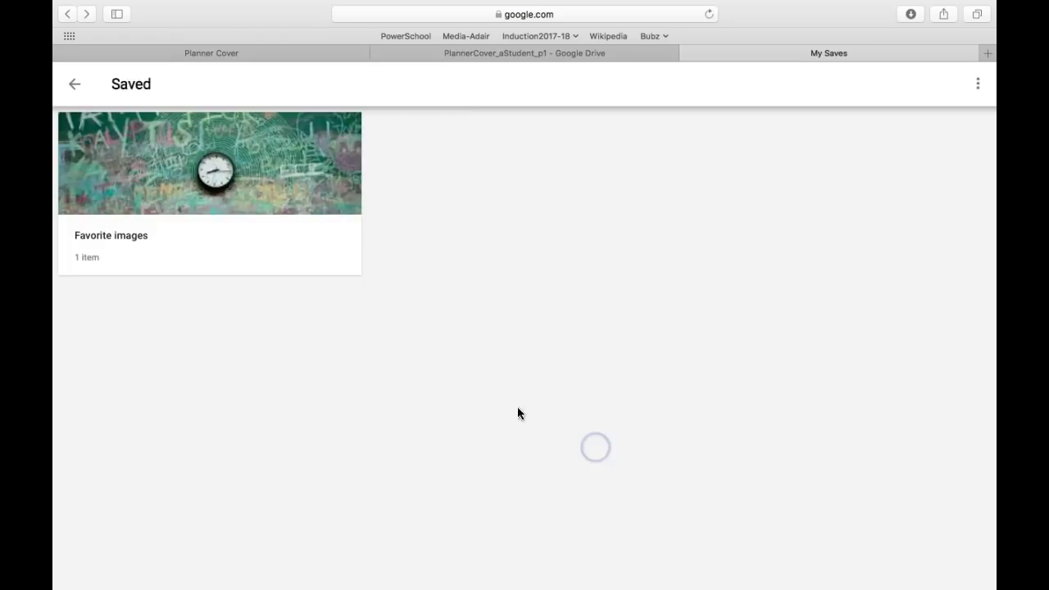
- Open the saved chalkboard clock image from the Favorite images collection and visit its source page on tokkoro.com
click(279, 159)
click(173, 202)
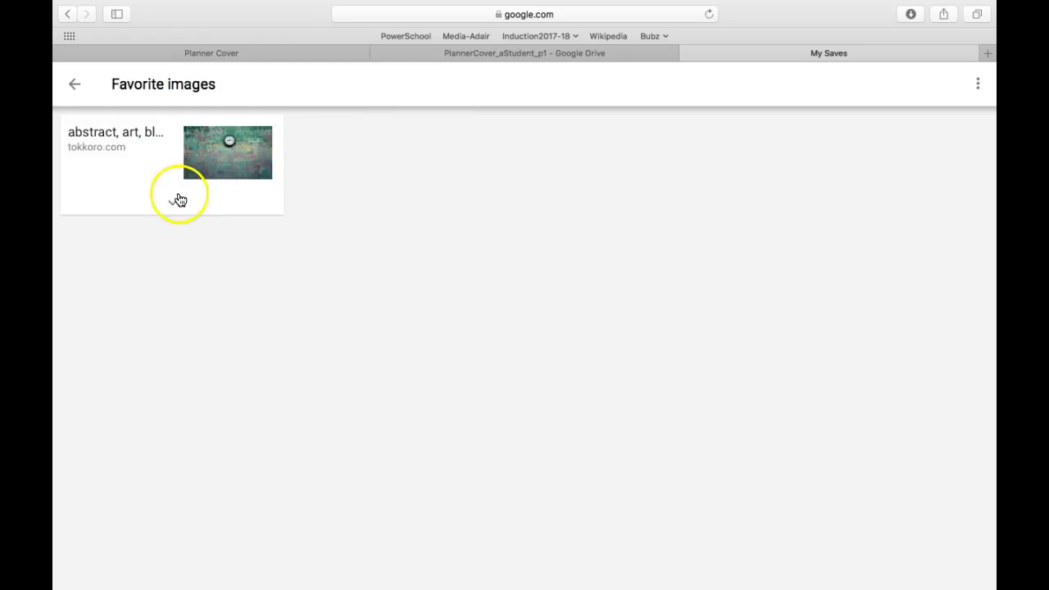
click(198, 156)
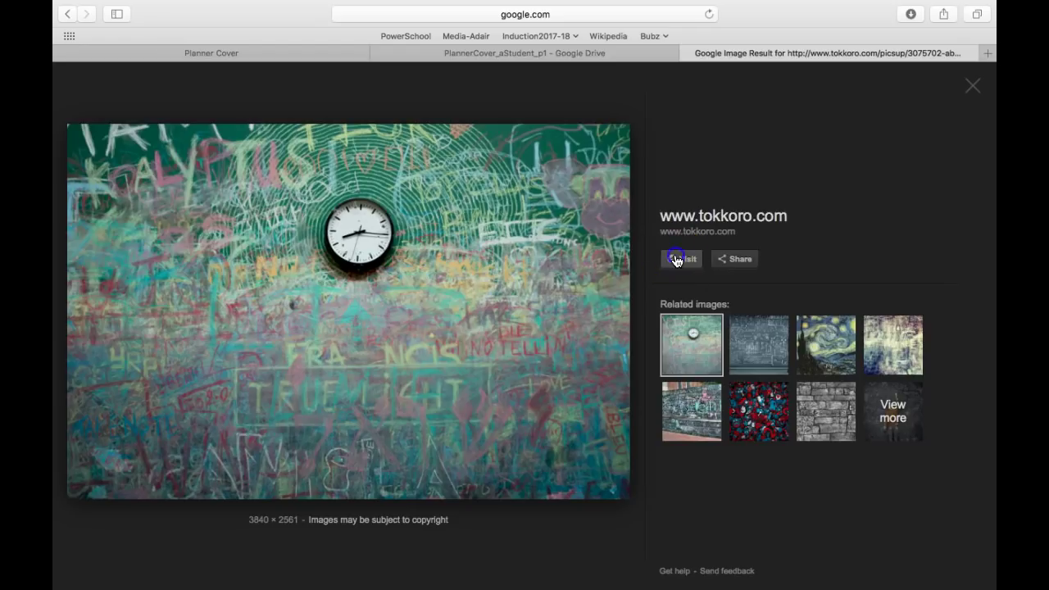
click(677, 260)
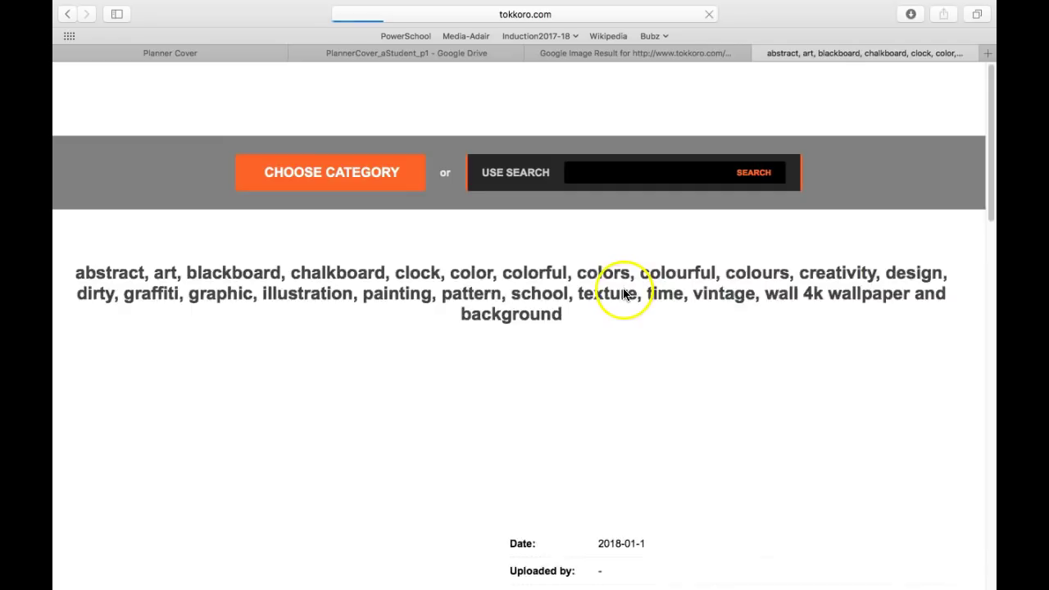
- Look through the chalkboard image's source page, examining its details, download options and related wallpapers
scroll(515, 295, down, 5)
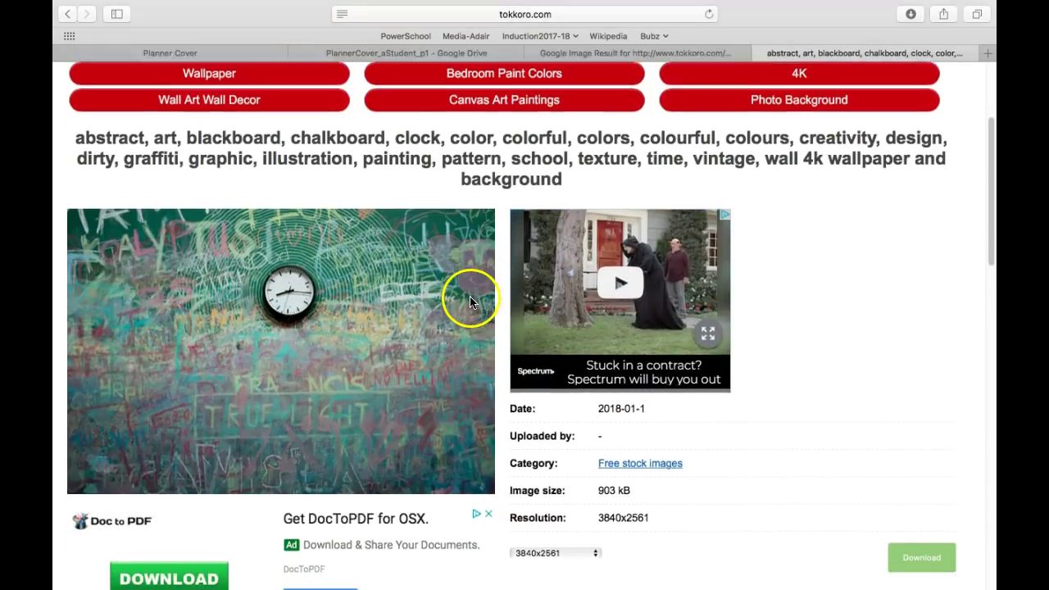
scroll(470, 296, down, 2)
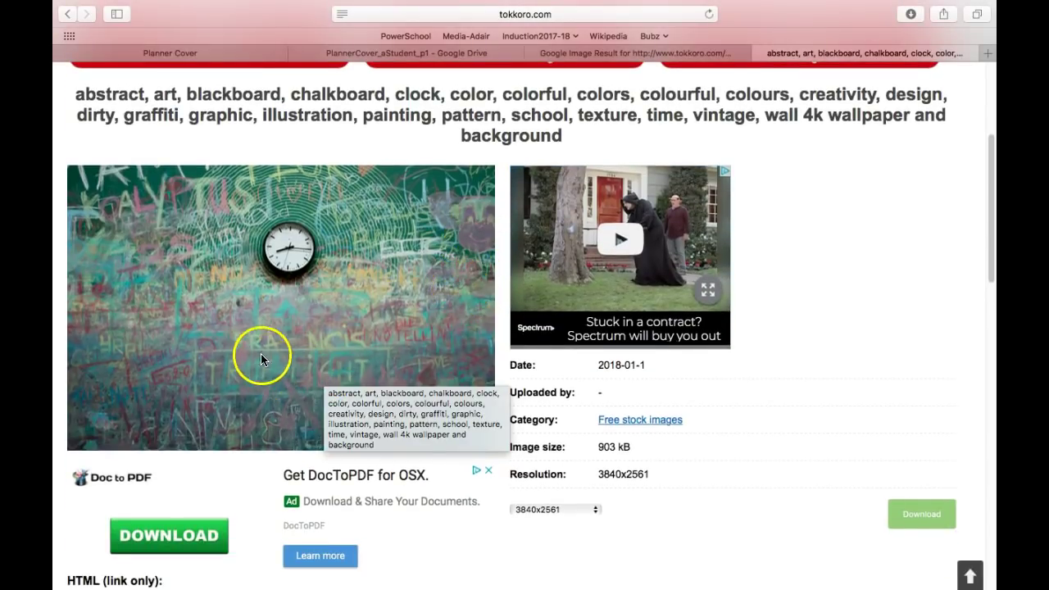
scroll(162, 379, down, 5)
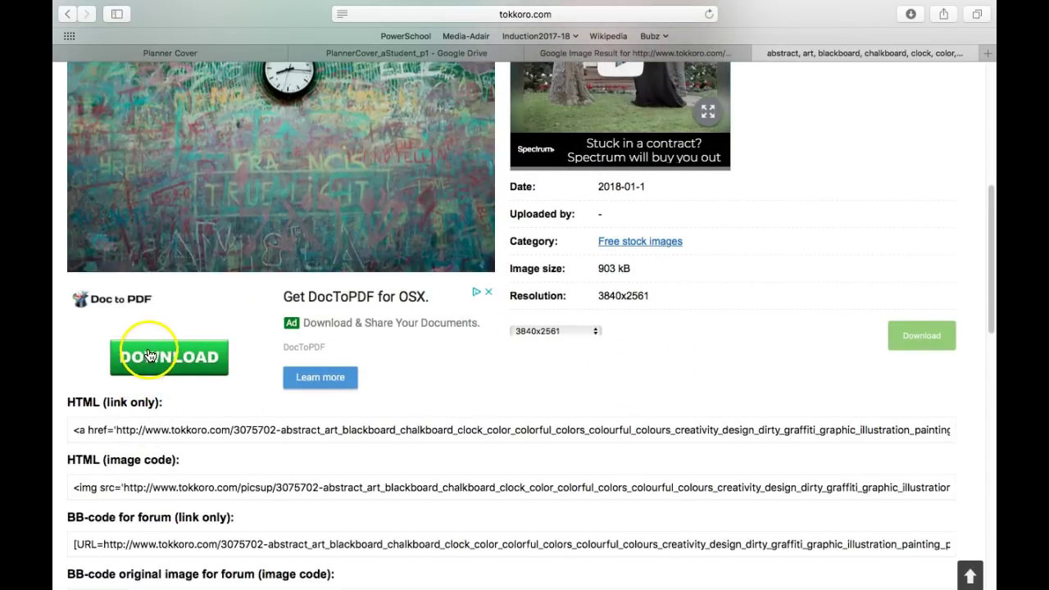
scroll(156, 354, up, 5)
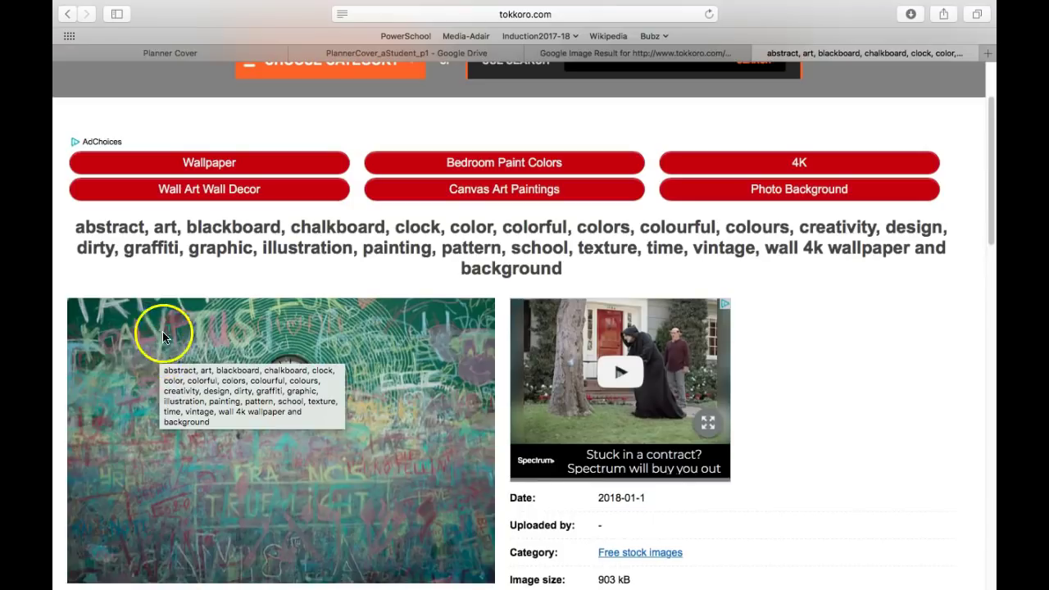
scroll(196, 357, down, 5)
scroll(197, 358, down, 7)
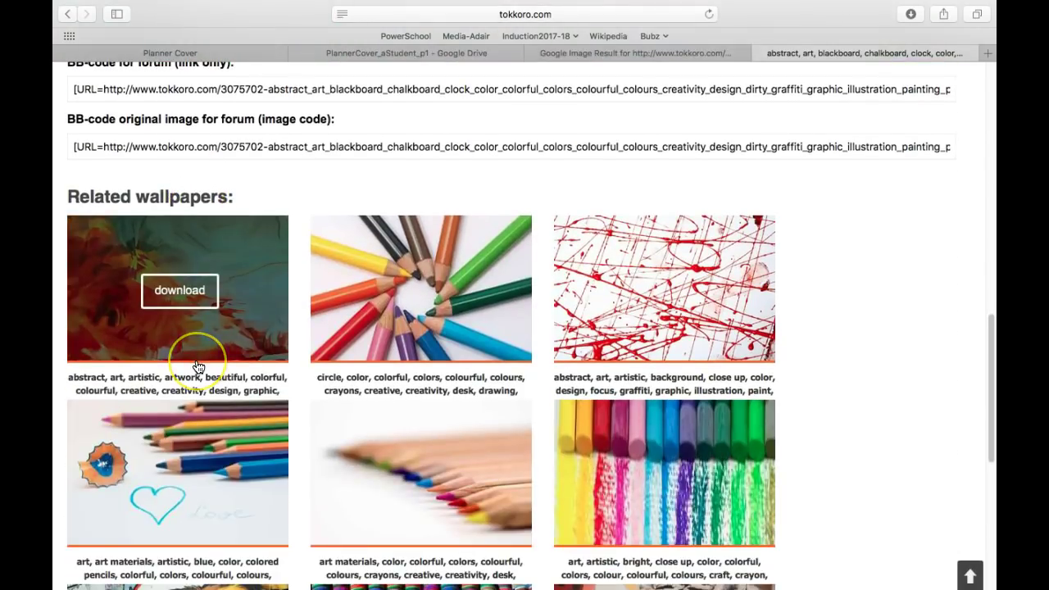
scroll(197, 366, down, 1)
scroll(197, 361, down, 2)
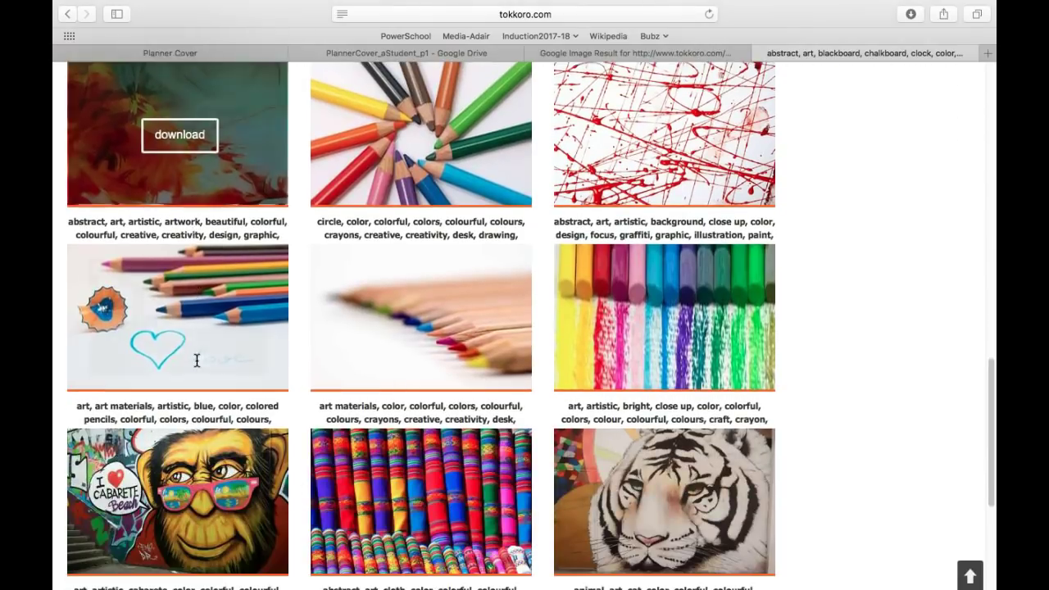
scroll(200, 368, up, 12)
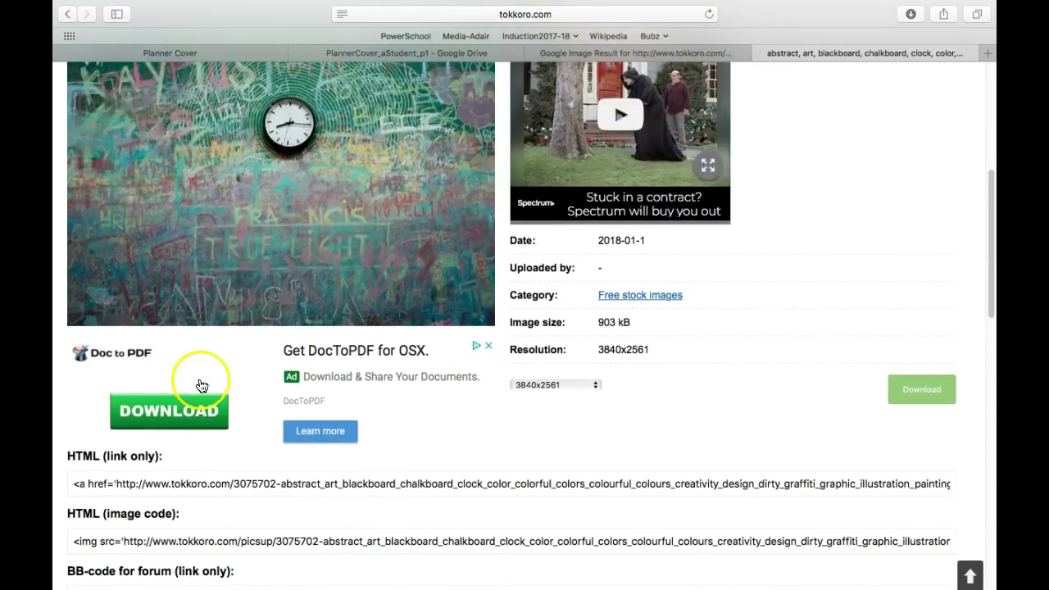
click(187, 412)
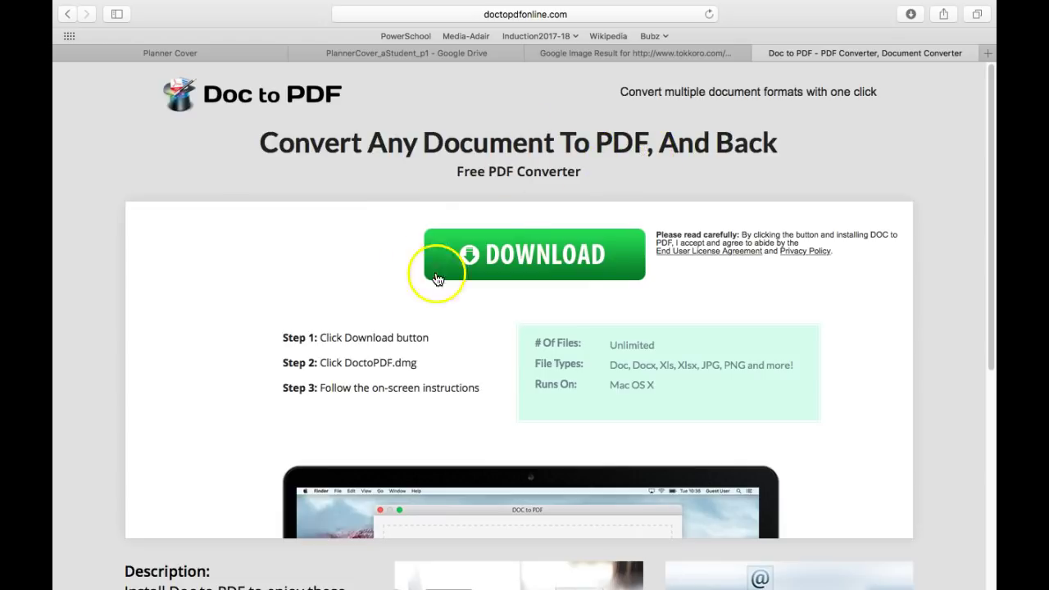
click(760, 53)
click(684, 263)
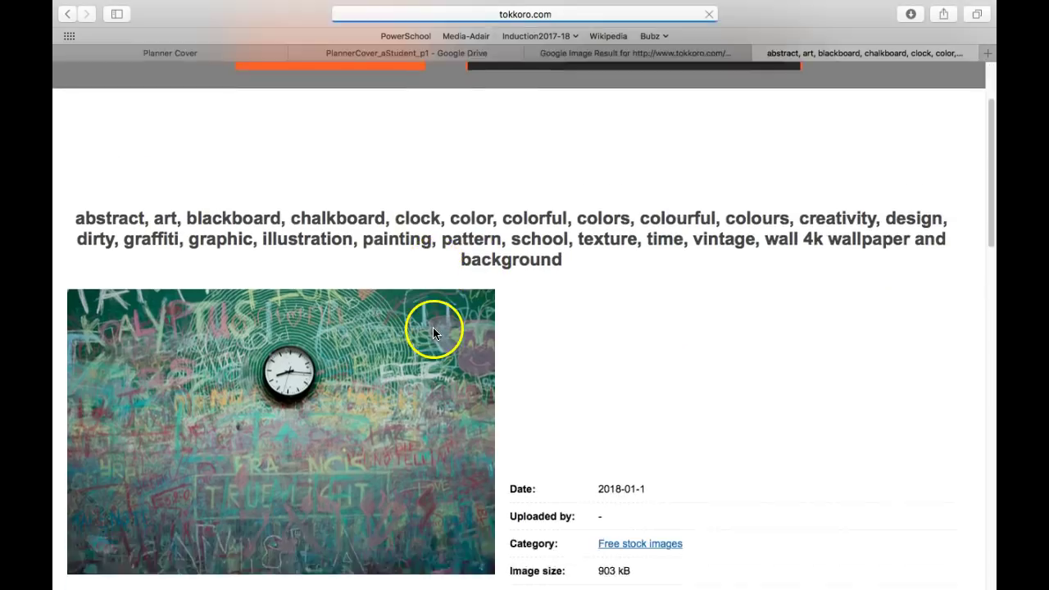
- Check the chalkboard image's file size and resolution on the page and look over the related wallpapers
scroll(433, 327, down, 3)
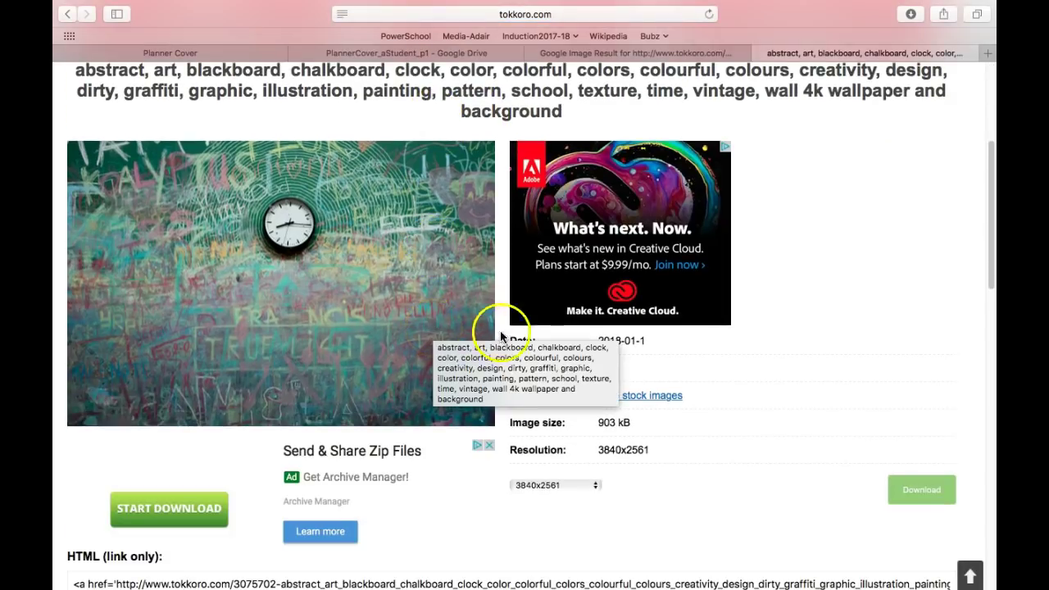
scroll(614, 420, down, 1)
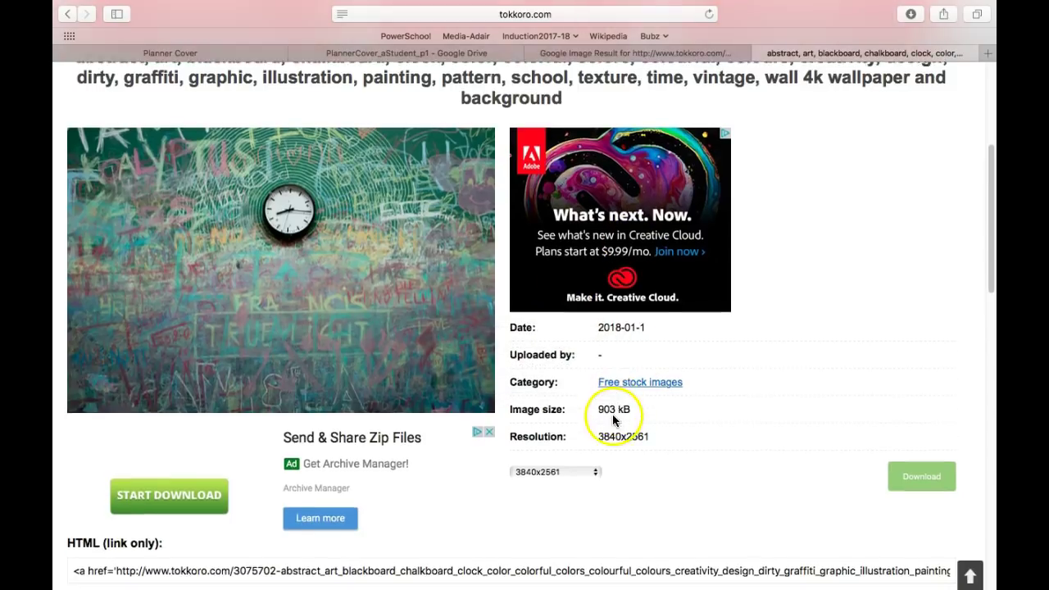
scroll(613, 420, down, 3)
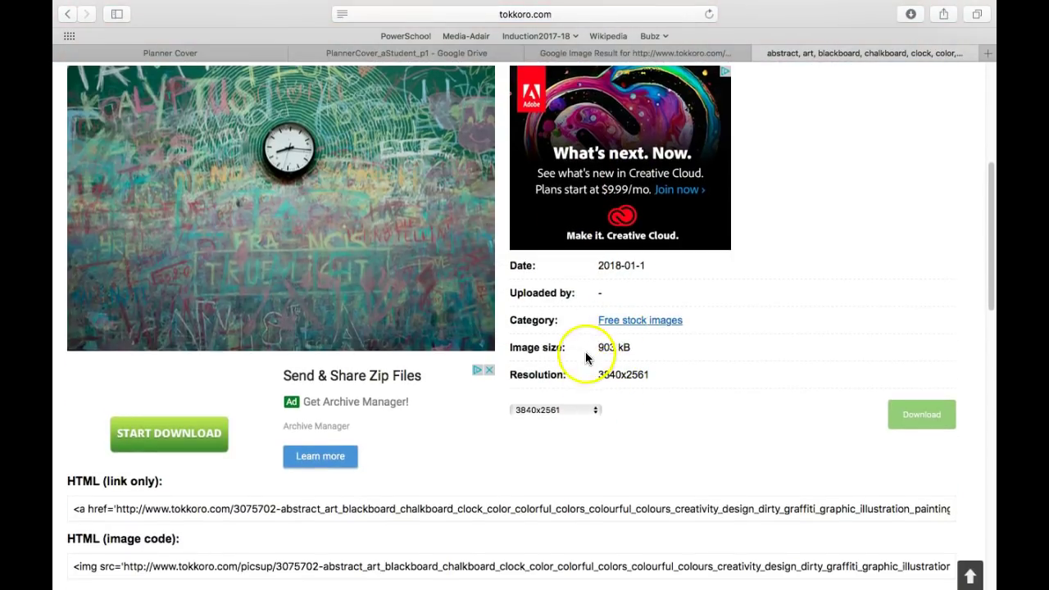
scroll(586, 358, down, 2)
scroll(602, 369, down, 20)
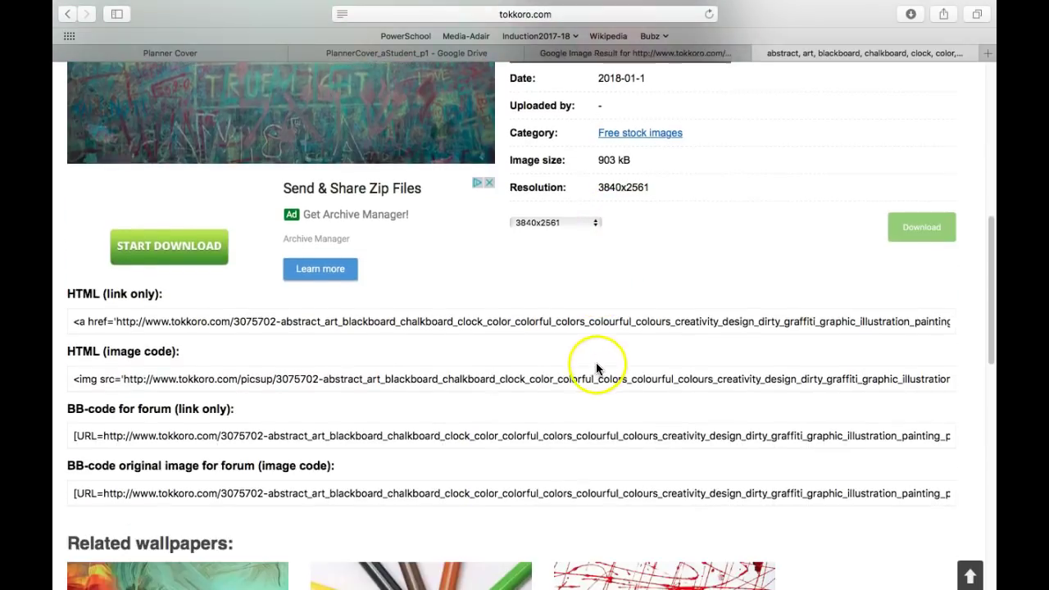
scroll(588, 368, down, 20)
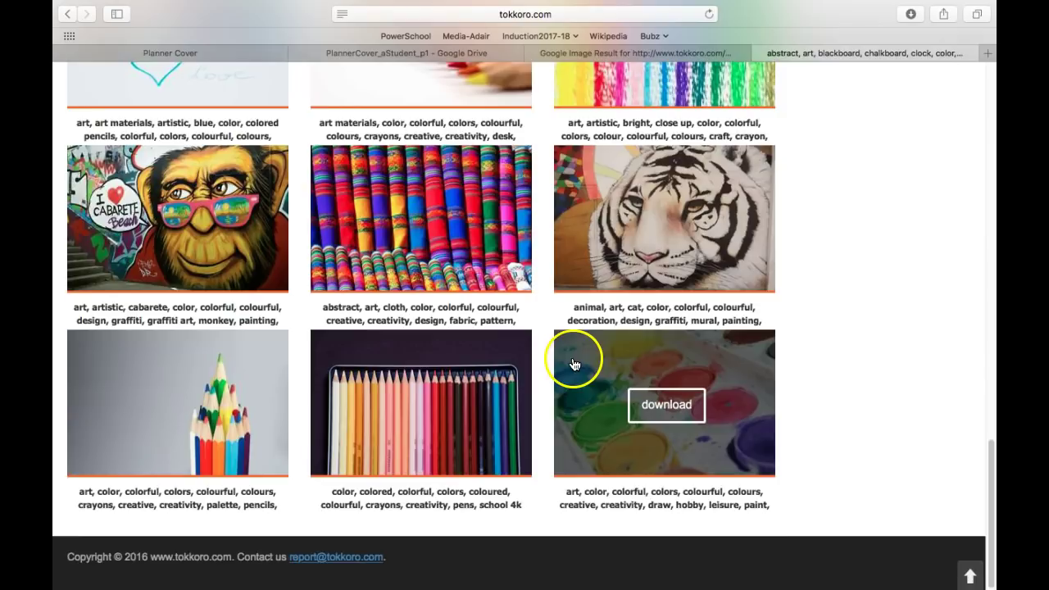
scroll(586, 365, up, 20)
scroll(490, 414, down, 10)
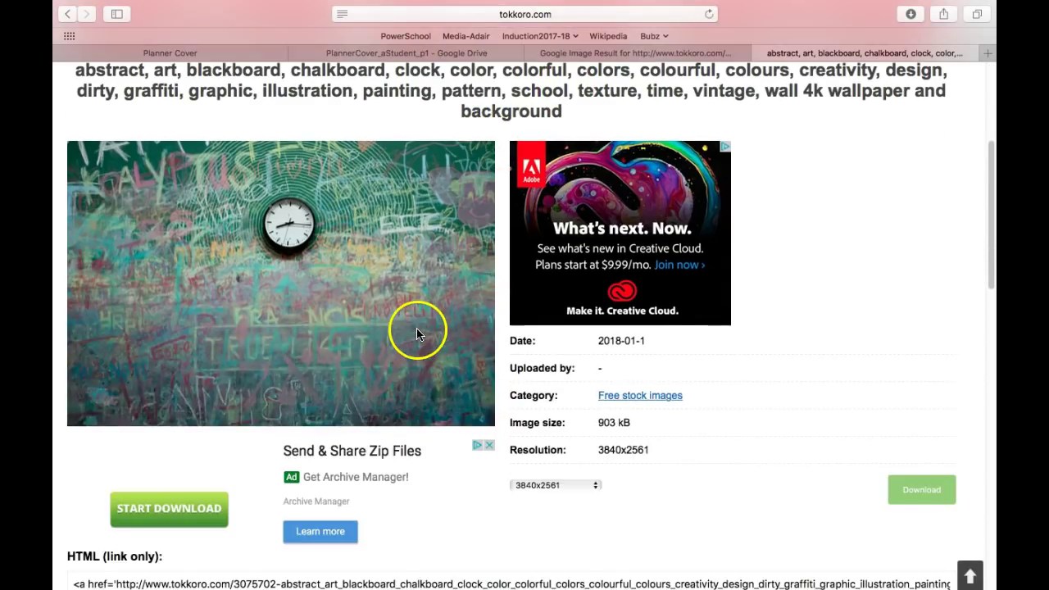
- Open the chalkboard image in a new window and inspect its quality at full size
right_click(386, 295)
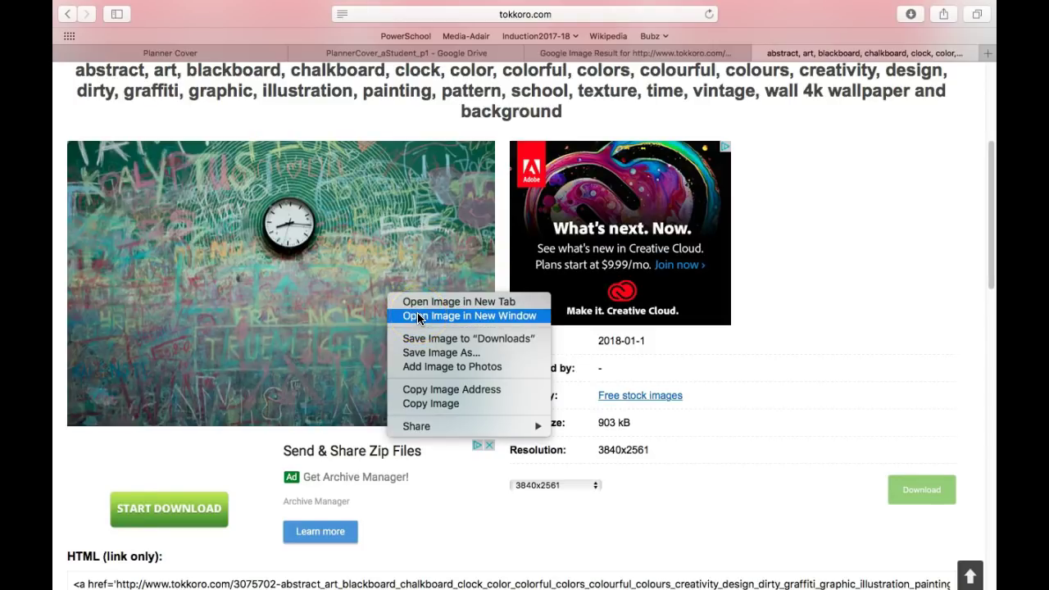
click(418, 319)
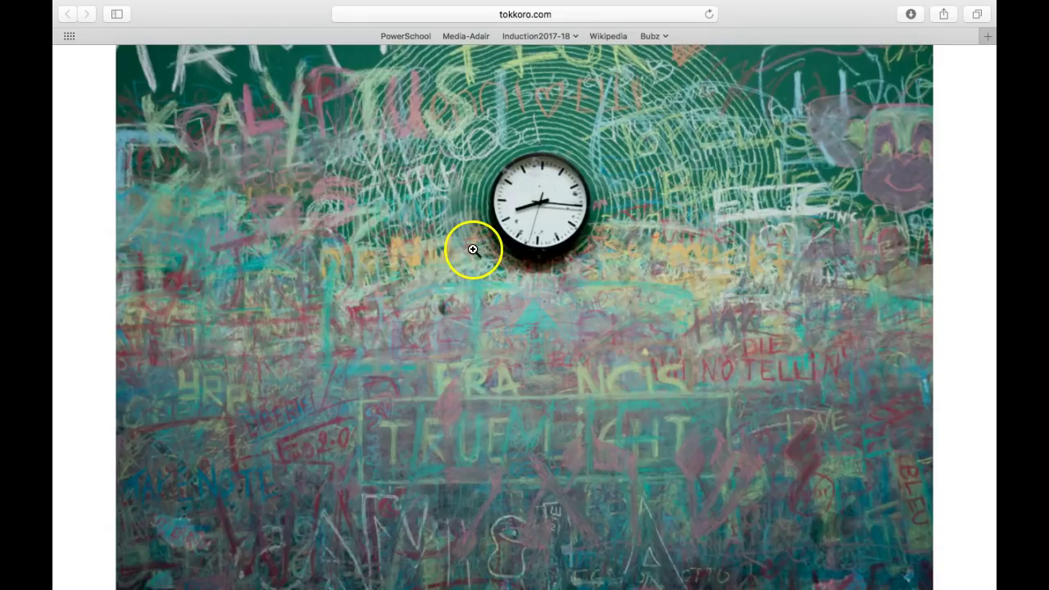
click(429, 239)
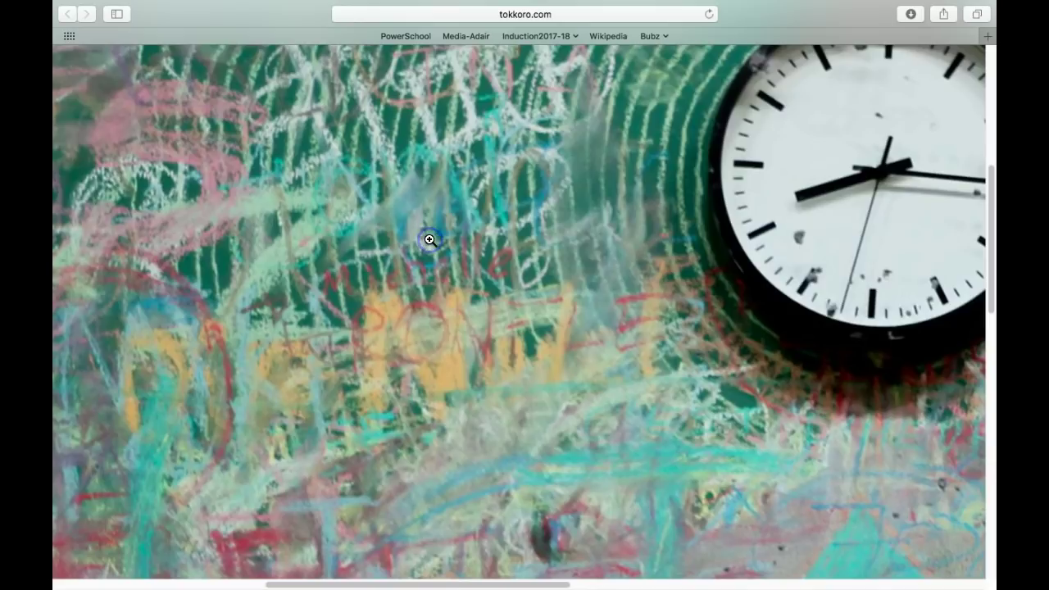
scroll(541, 271, down, 10)
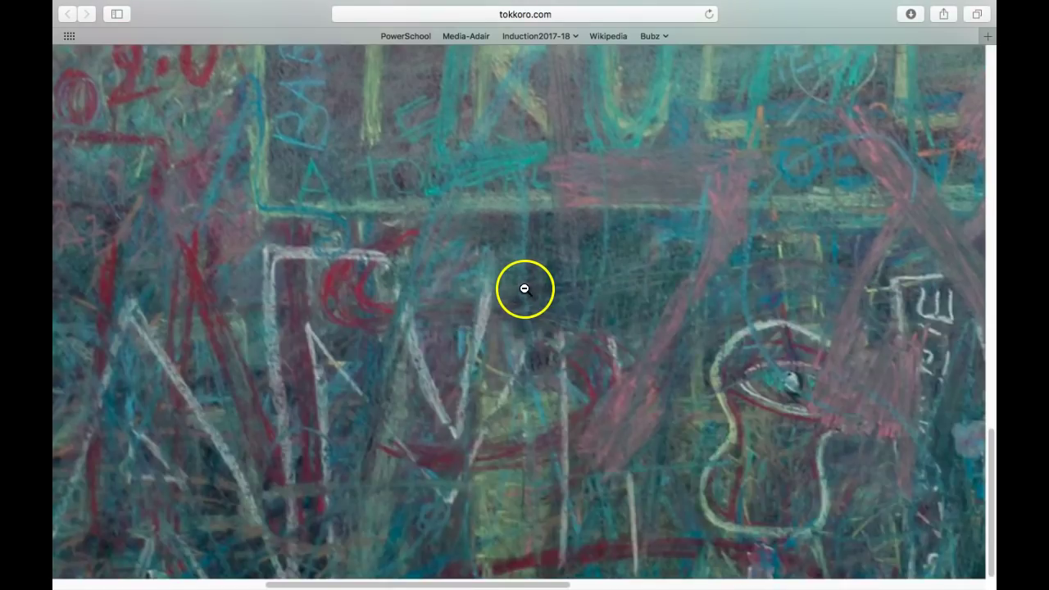
scroll(525, 288, up, 10)
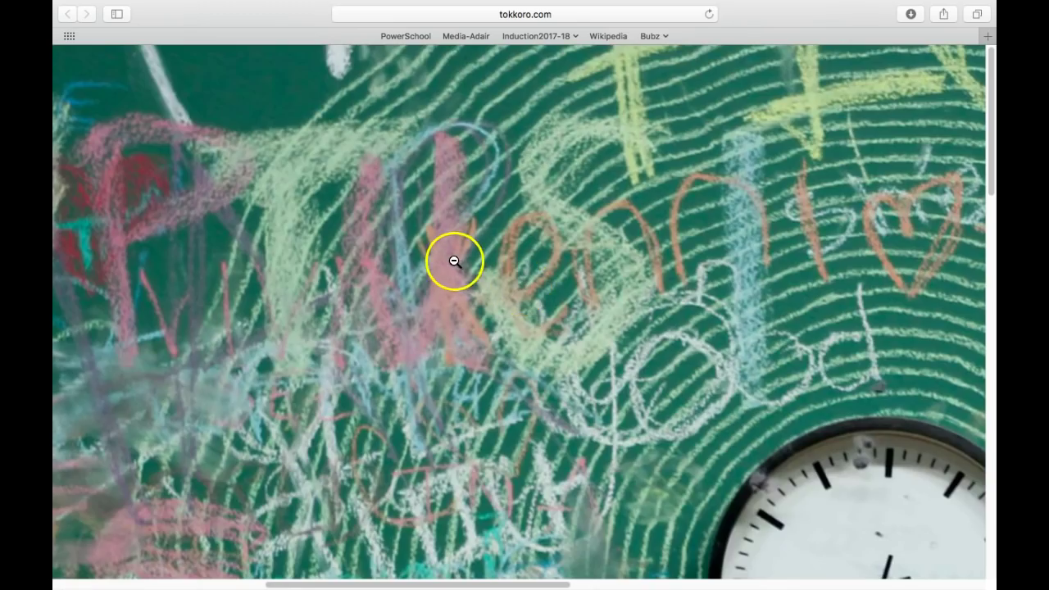
- Save the full-size chalkboard image to the Desktop under its default file name and close its window
right_click(452, 251)
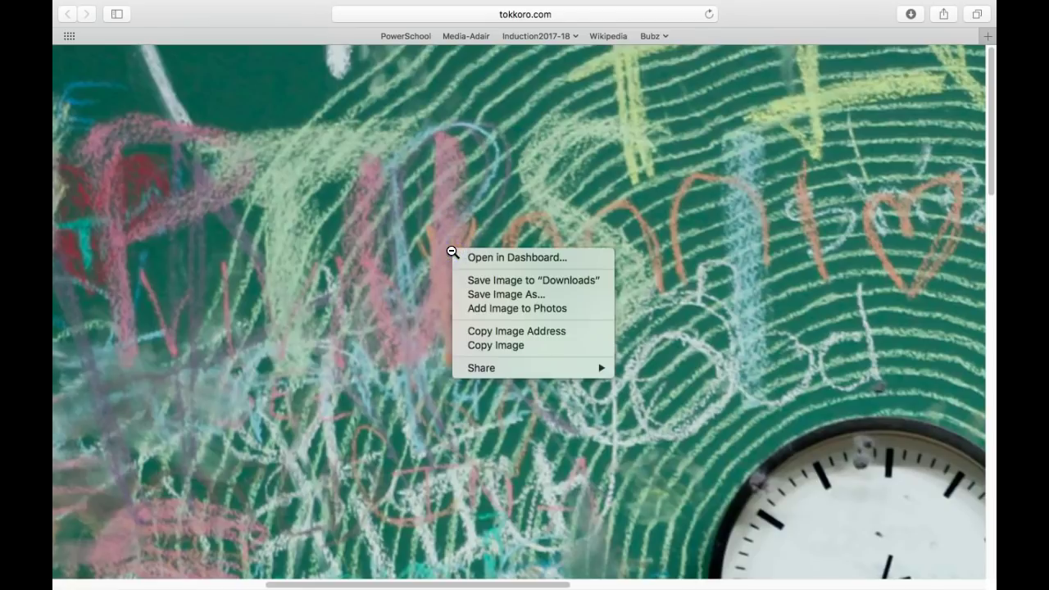
click(522, 295)
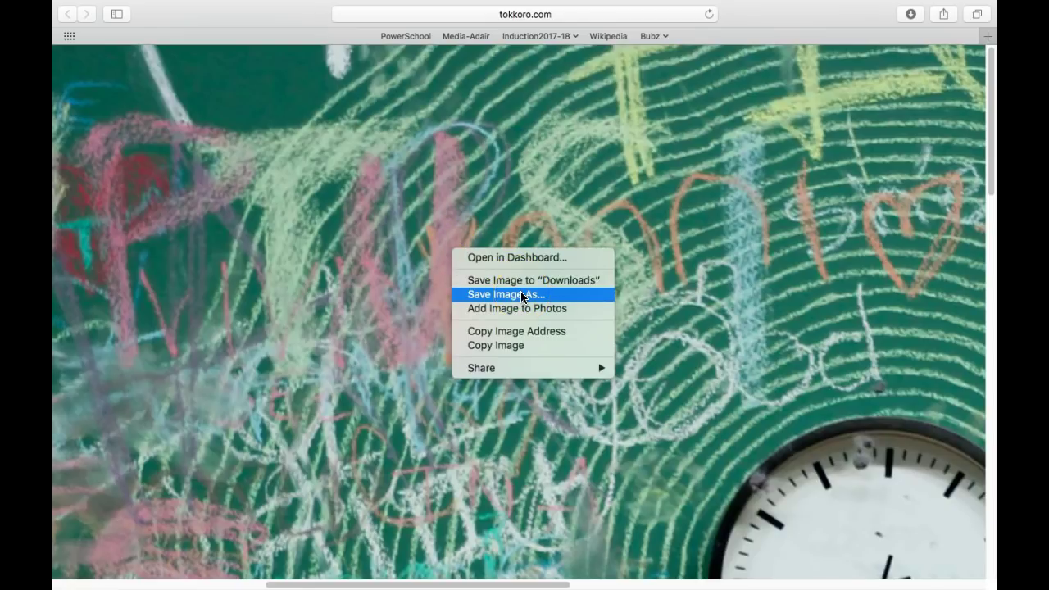
click(522, 295)
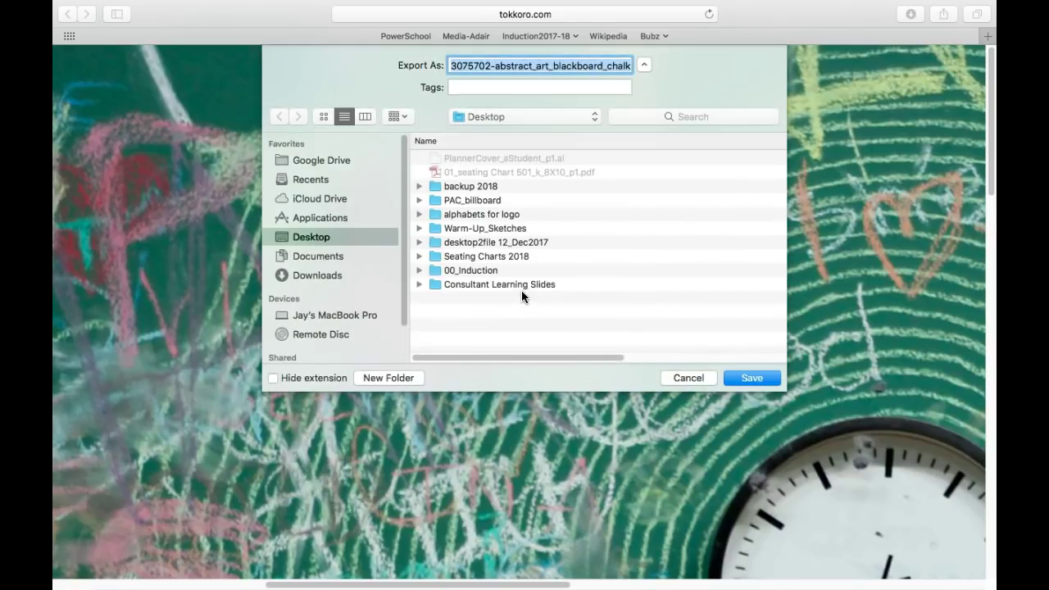
click(749, 378)
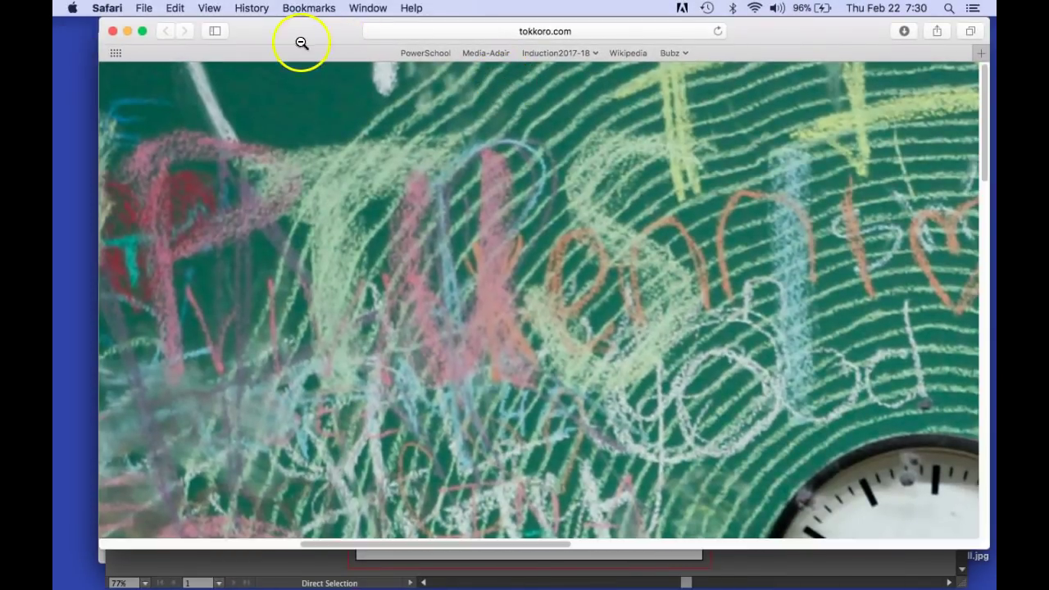
click(113, 31)
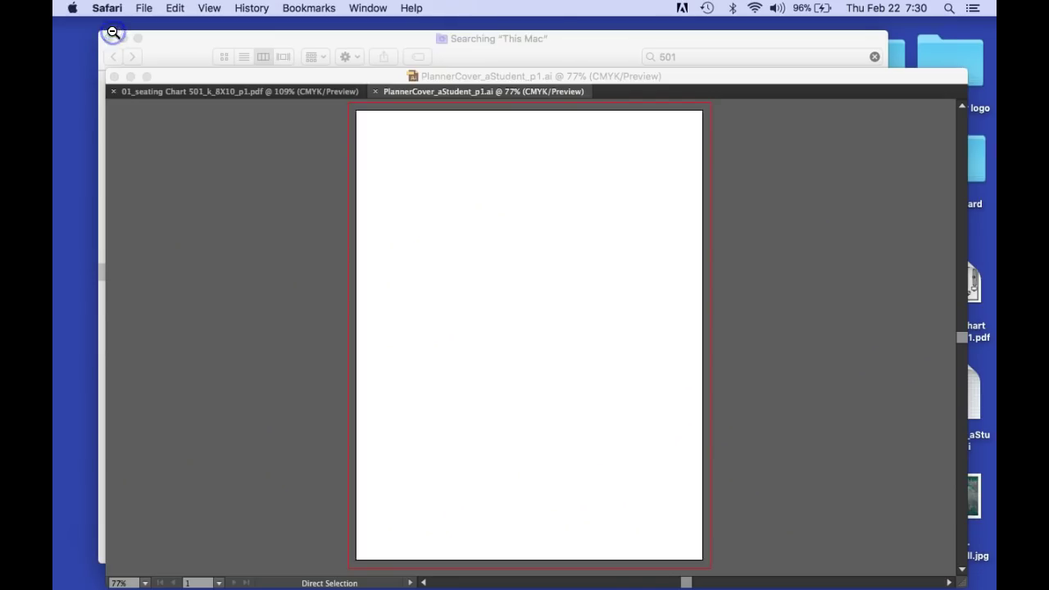
- Switch to Illustrator and place the 3075702-abstract_art_blackboard chalkboard JPG from the Desktop into PlannerCover_aStudent_p1.ai as an unlinked image
click(250, 184)
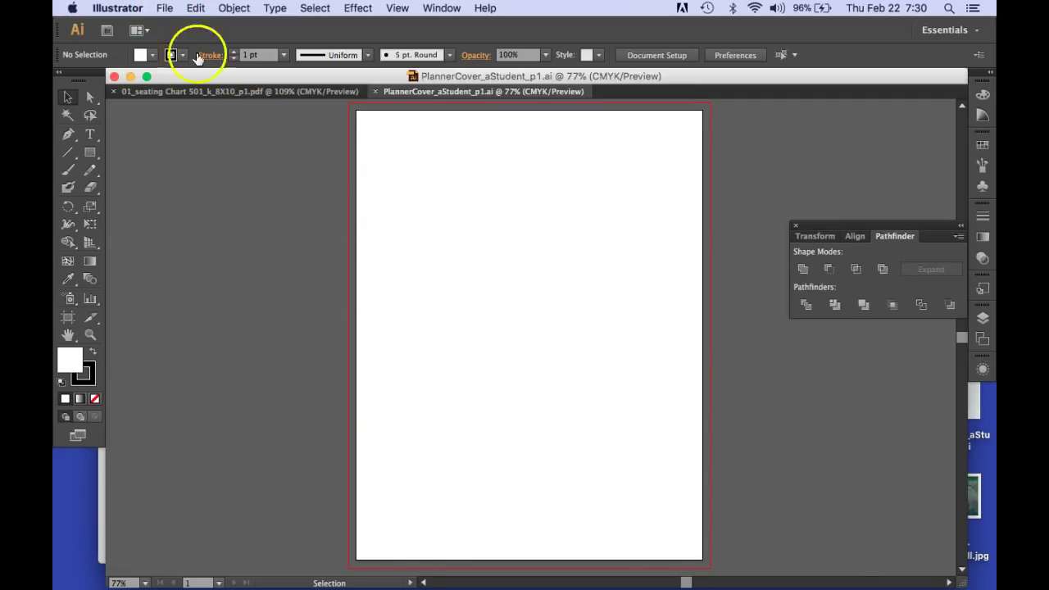
click(166, 9)
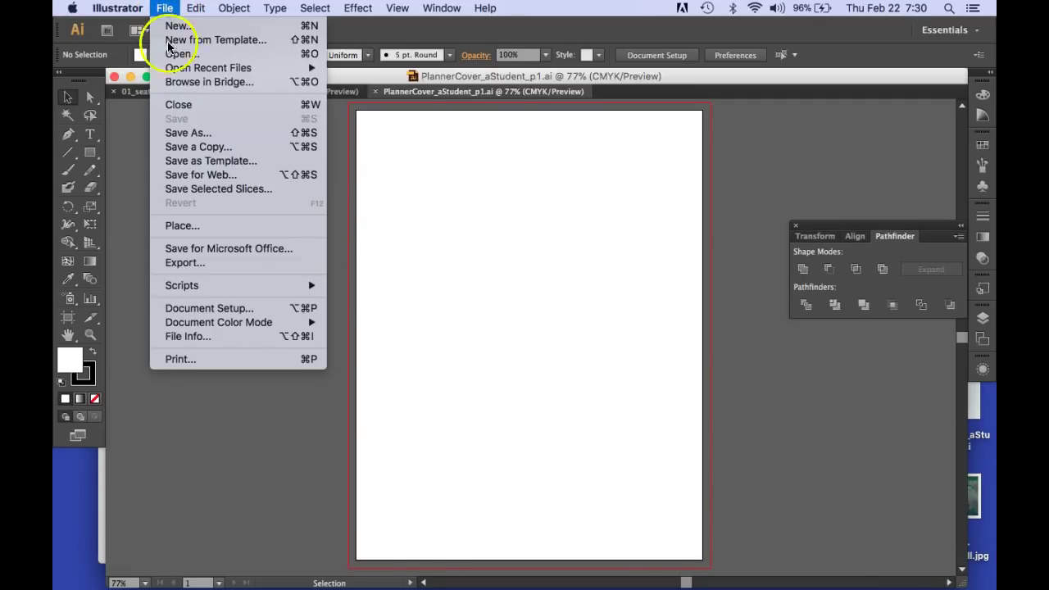
click(189, 230)
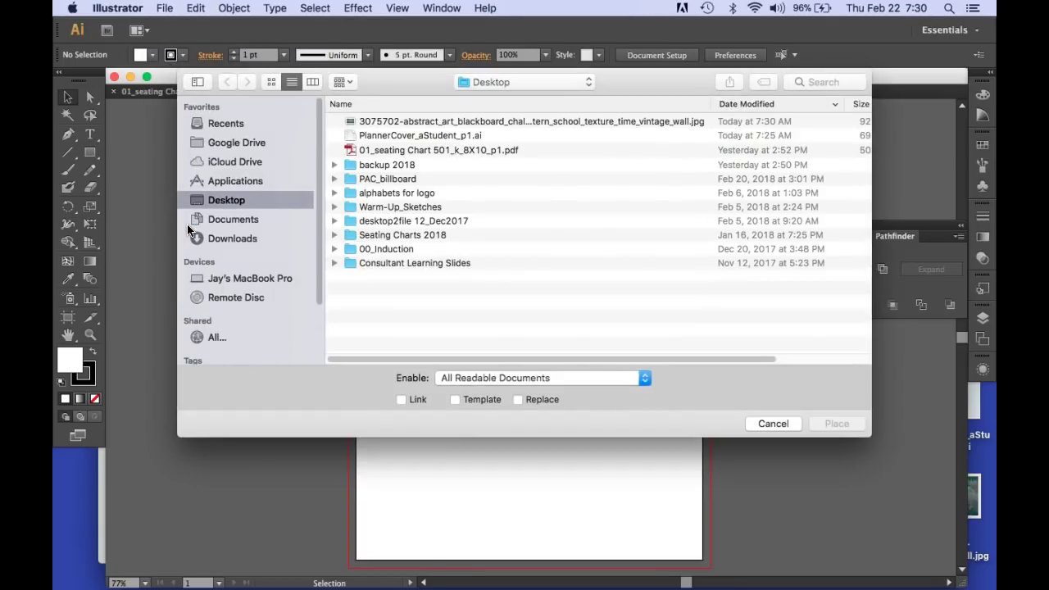
click(209, 205)
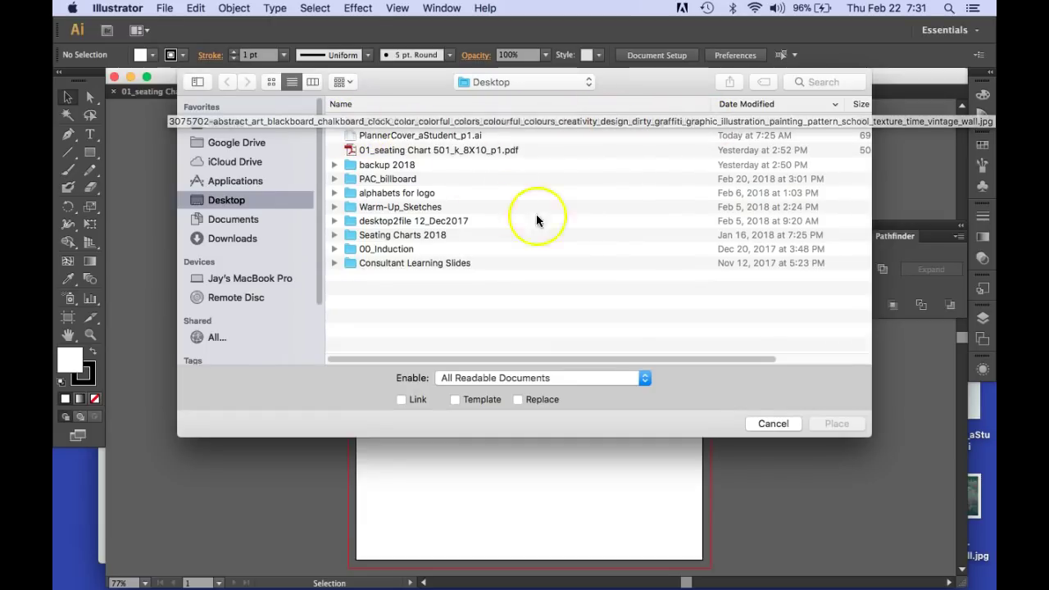
click(361, 122)
click(827, 424)
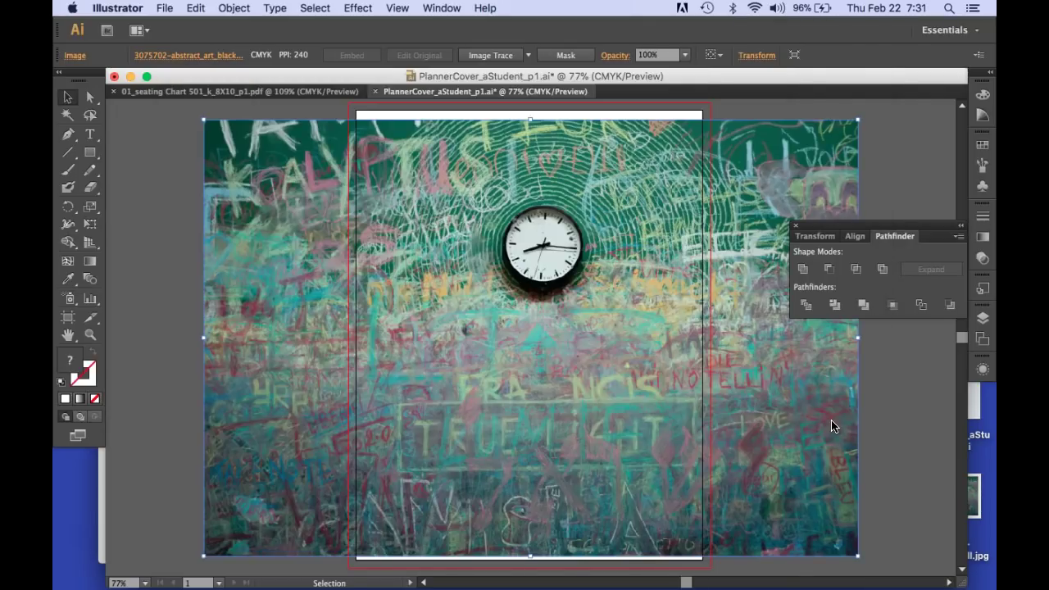
click(824, 415)
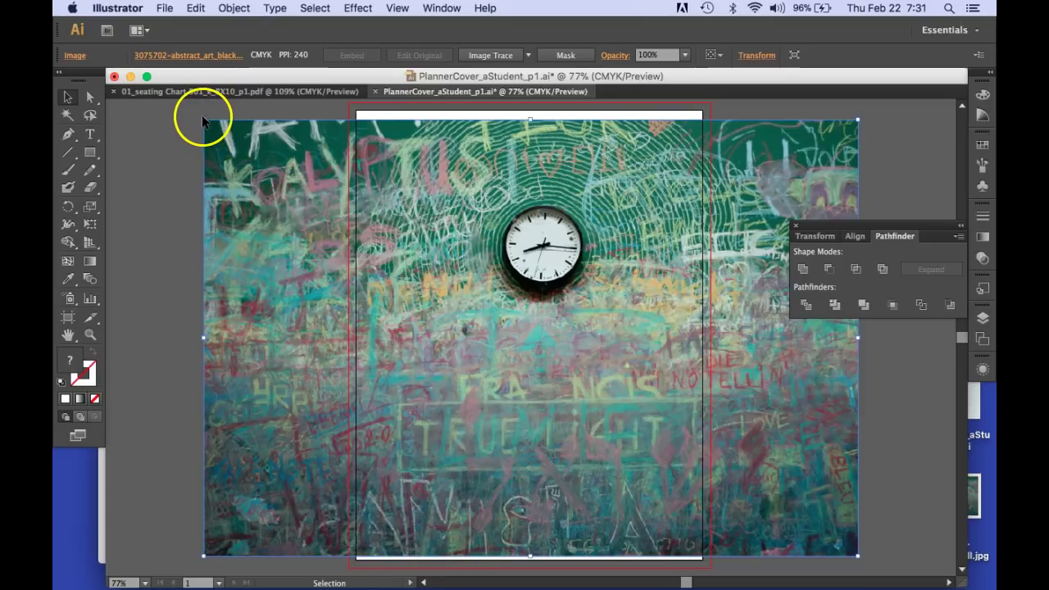
- Enlarge the placed chalkboard image from its corners until it covers the artboard and the full red bleed area
drag(204, 120, 176, 241)
scroll(346, 306, down, 10)
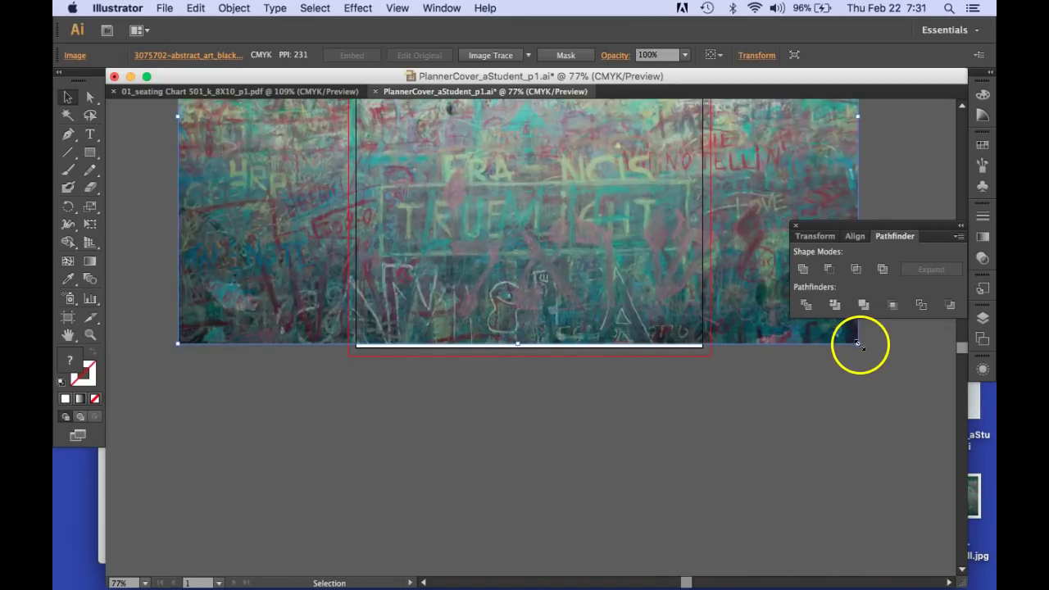
drag(860, 345, 879, 355)
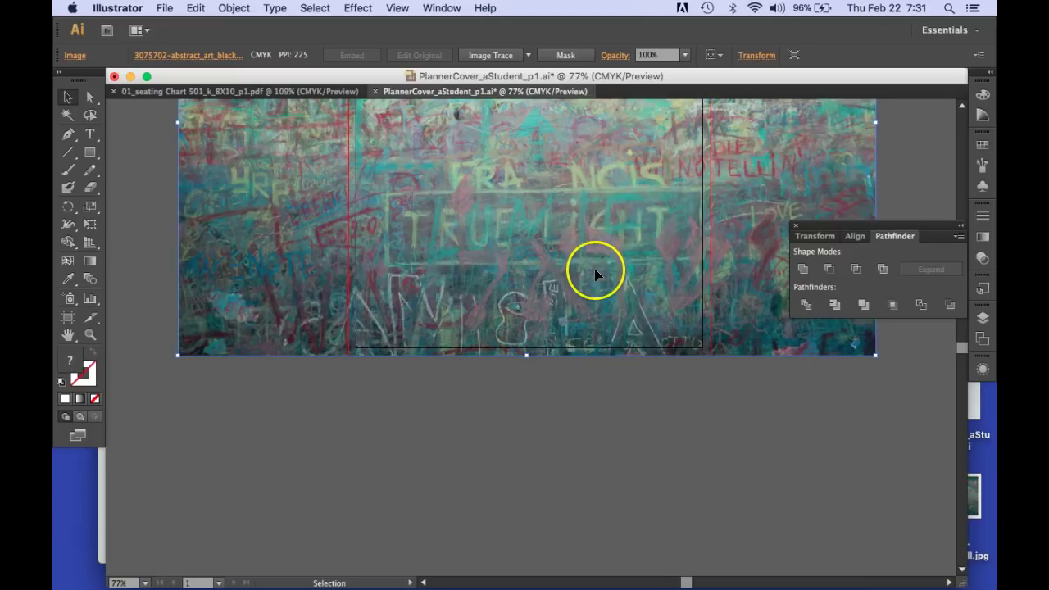
scroll(594, 271, up, 5)
scroll(595, 273, up, 4)
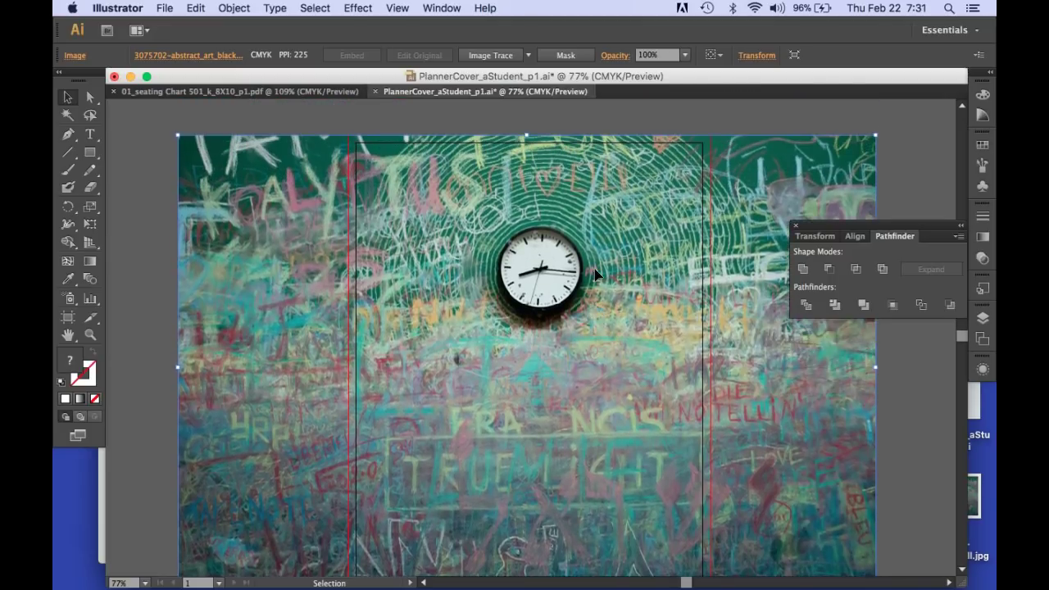
scroll(595, 273, down, 2)
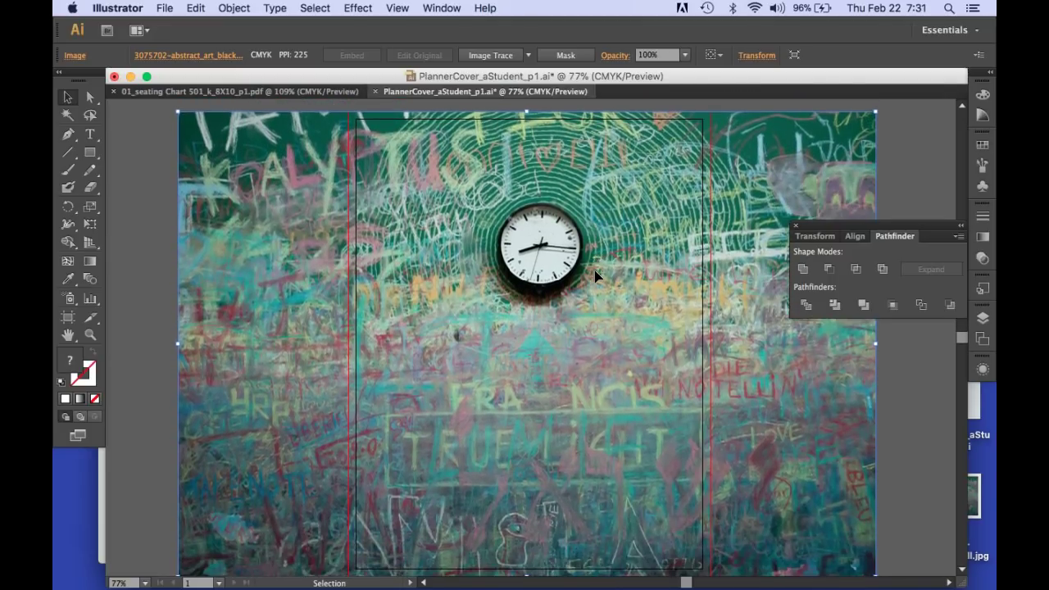
- Draw a rectangle about 8.87 by 11.36 in over the chalkboard image, matching the red bleed outline
click(90, 154)
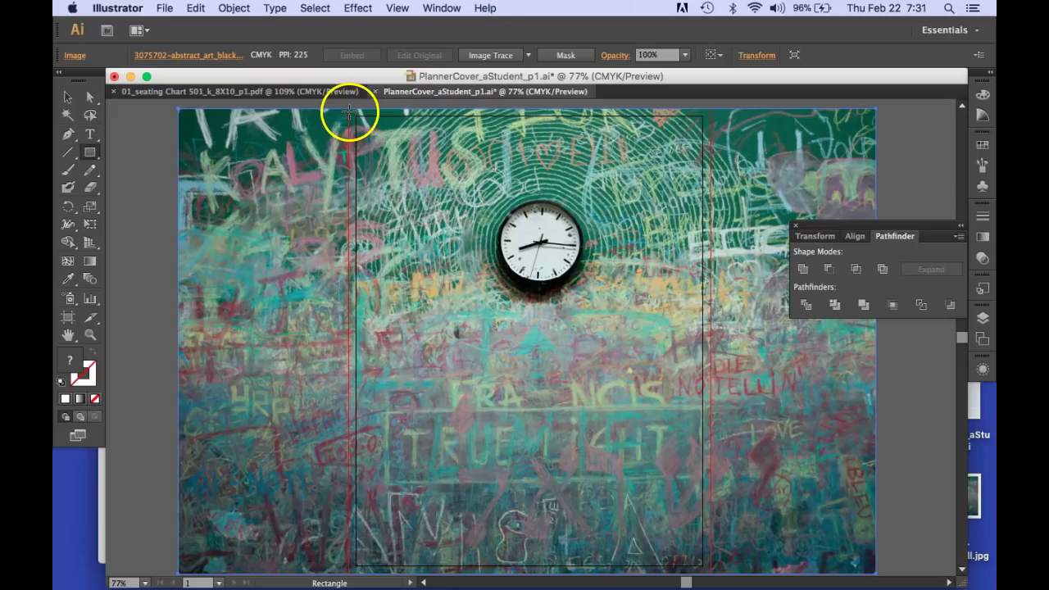
drag(348, 109, 711, 574)
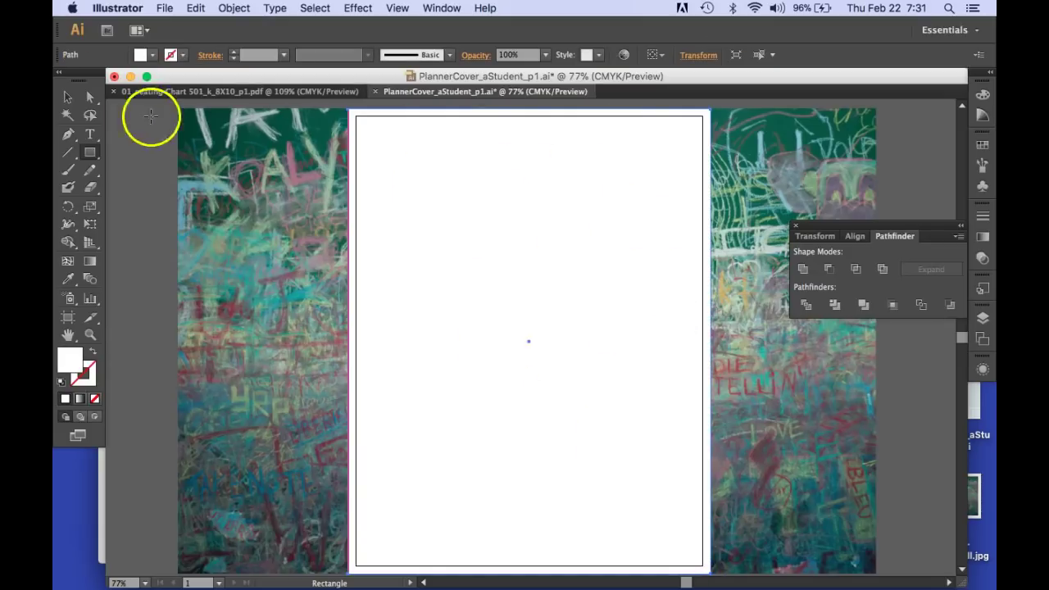
click(67, 98)
drag(216, 152, 219, 161)
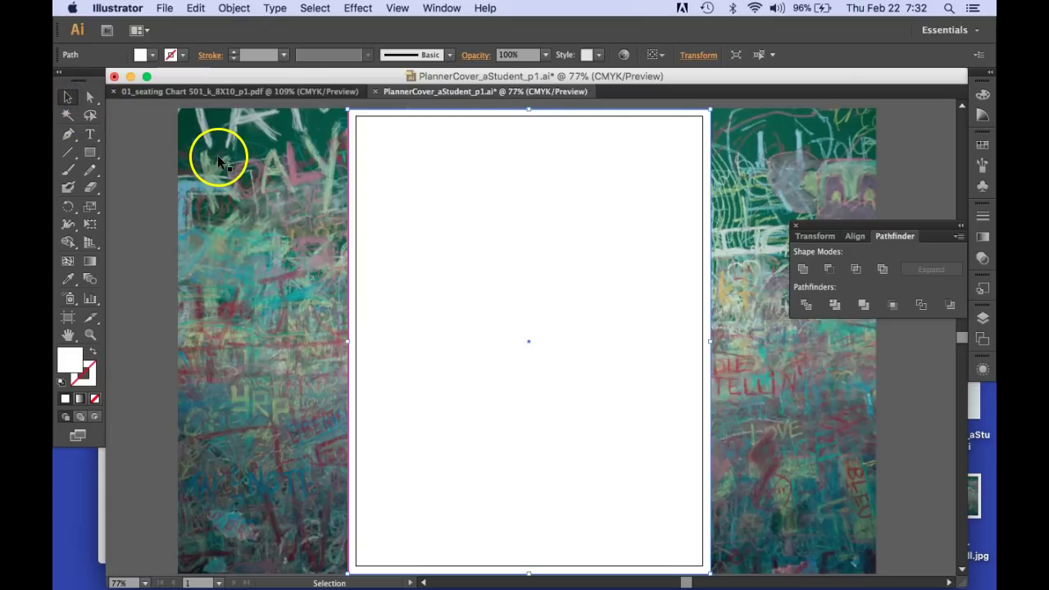
- Clip the chalkboard image to the rectangle with a clipping mask and save the file despite its outside modification
shift+click(218, 156)
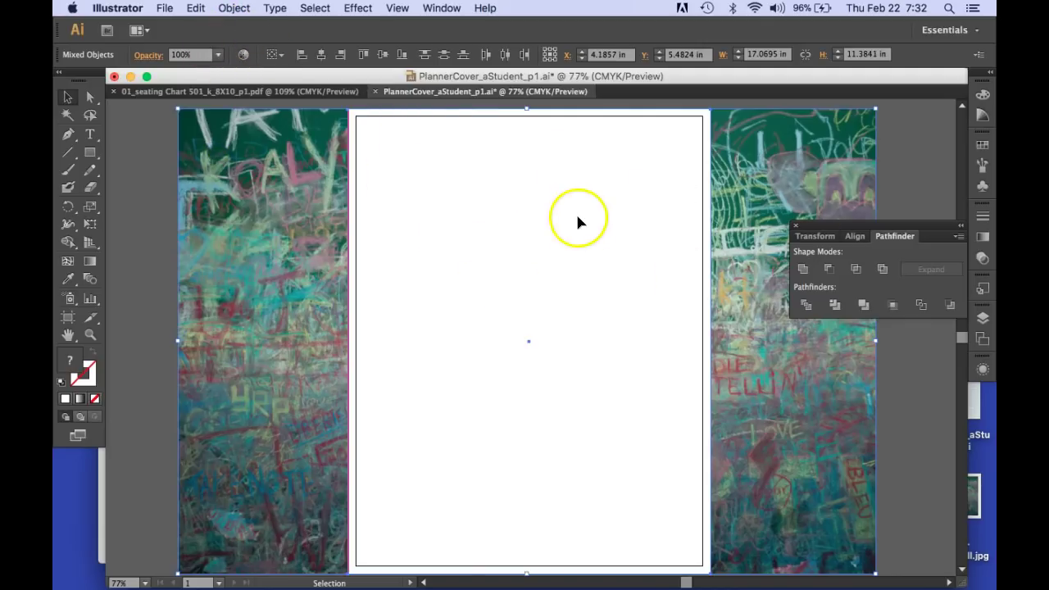
click(231, 9)
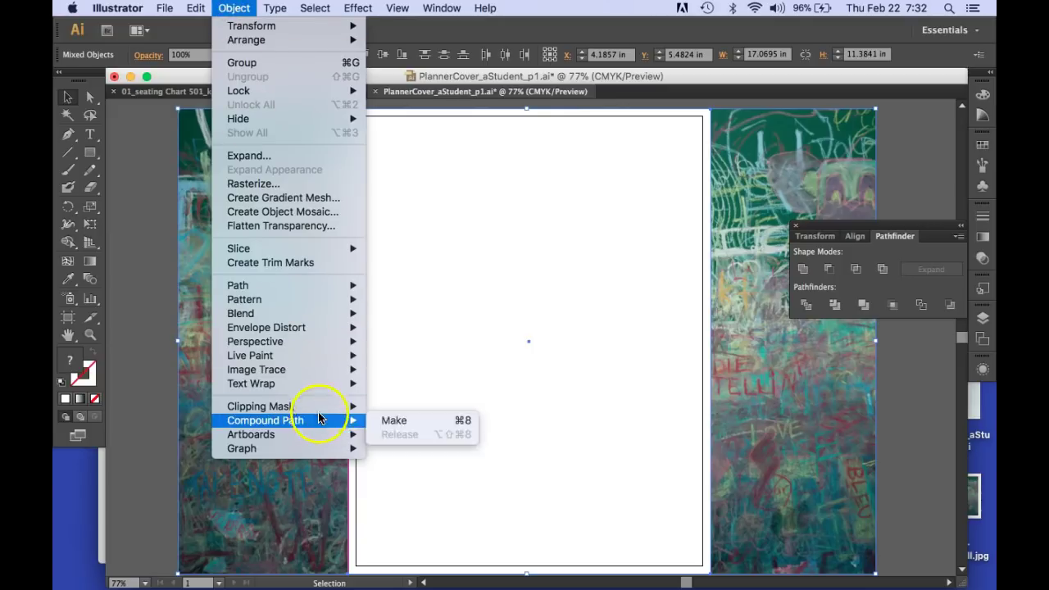
mouse_move(319, 414)
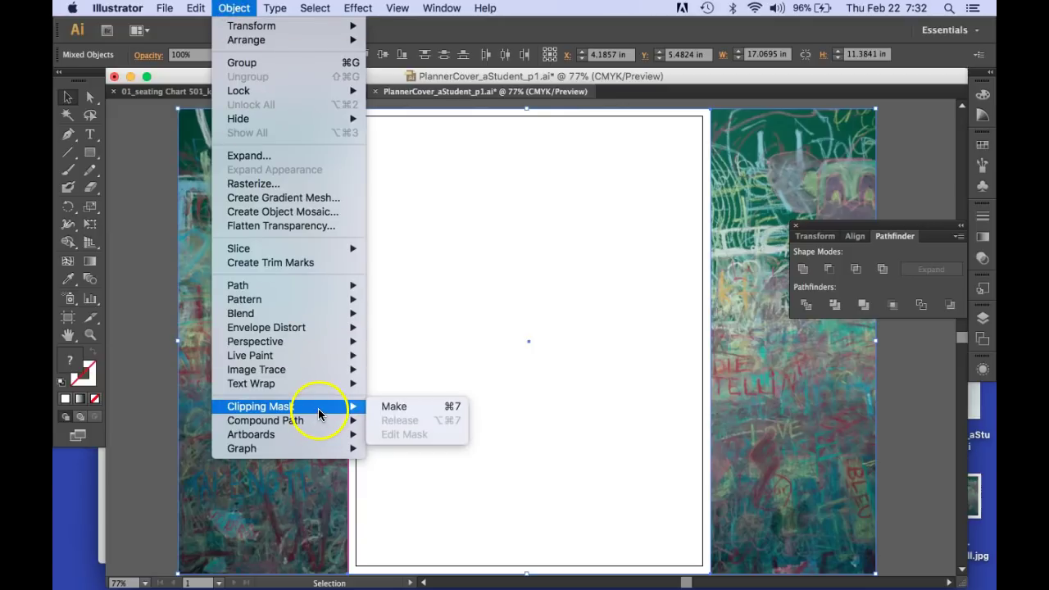
click(394, 407)
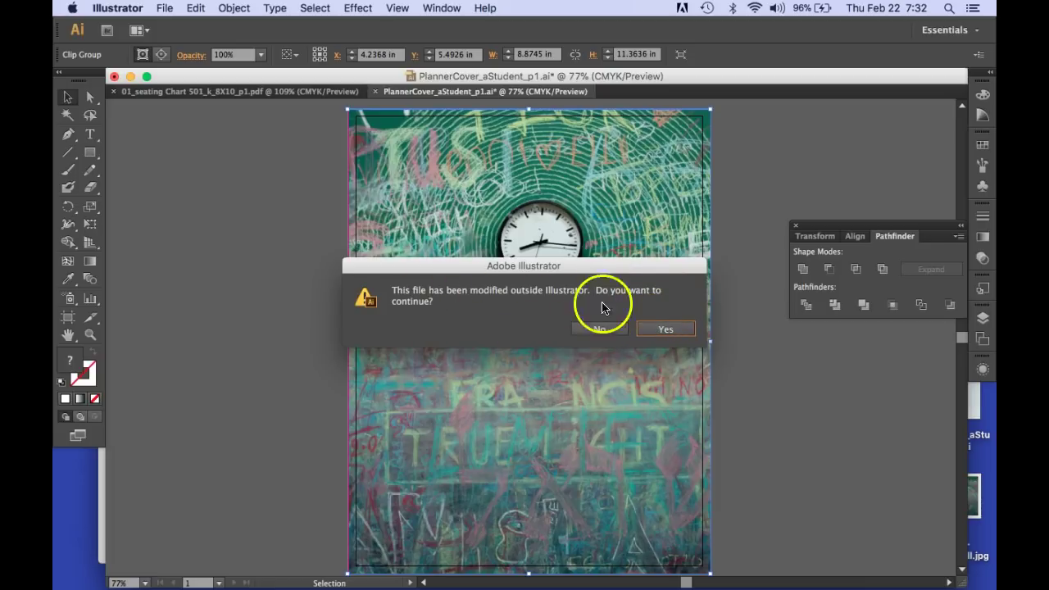
click(652, 330)
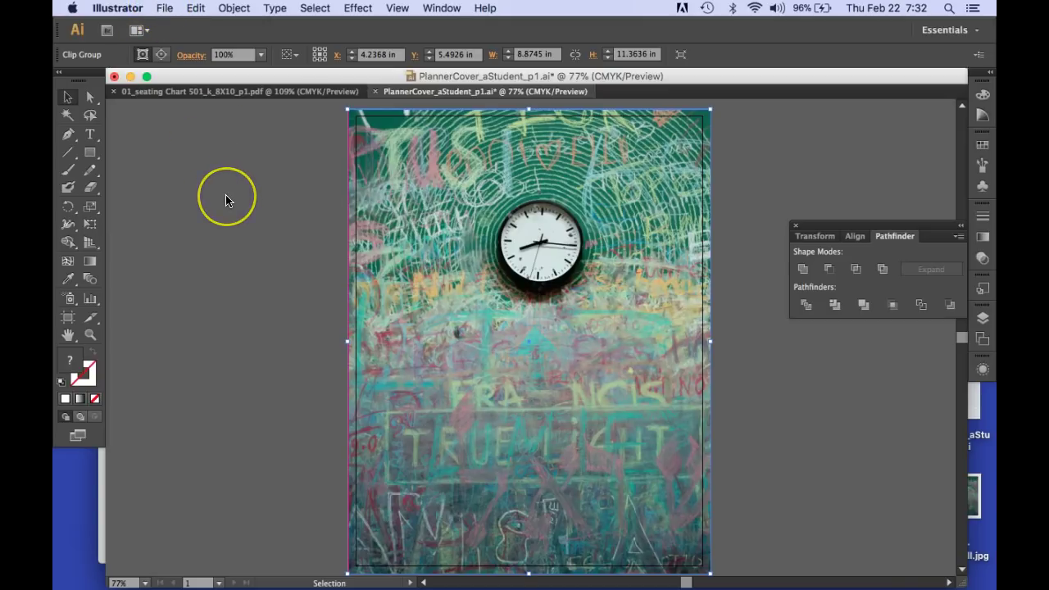
key(super+s)
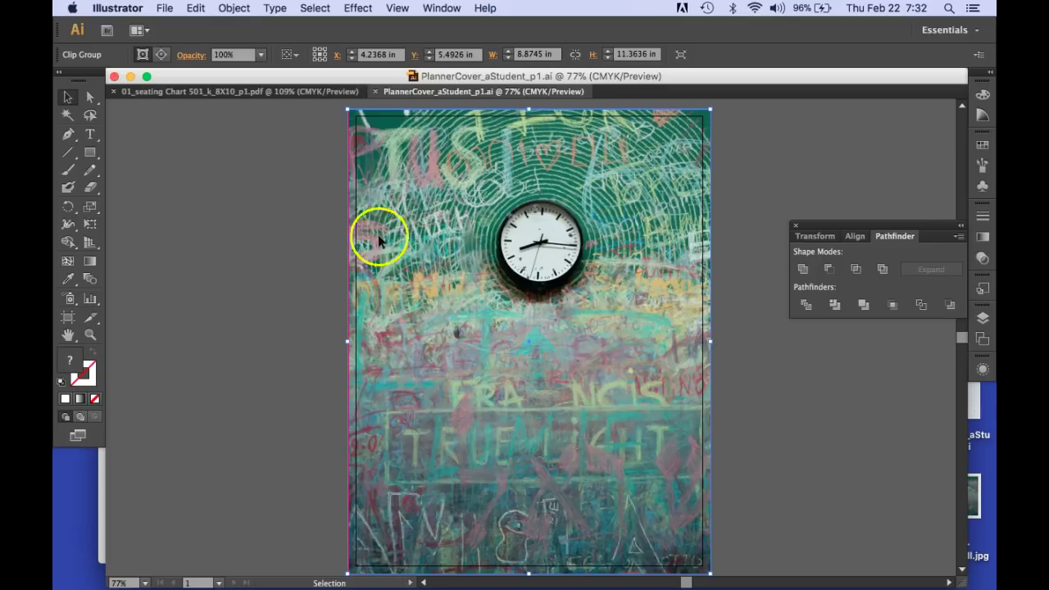
- Lock Layer 1 with the background image and add a new layer above it
click(984, 319)
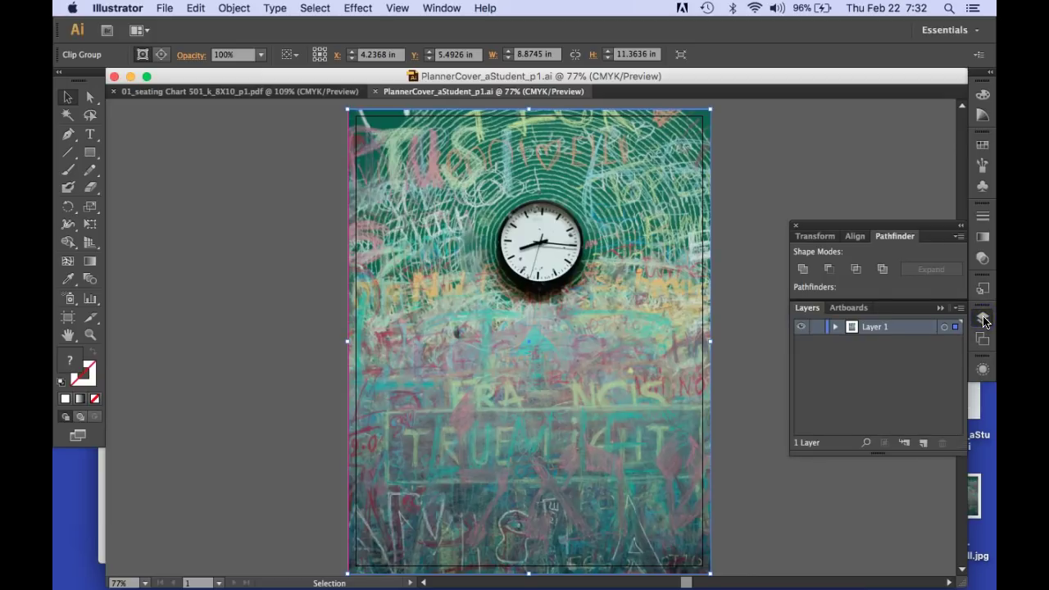
click(819, 328)
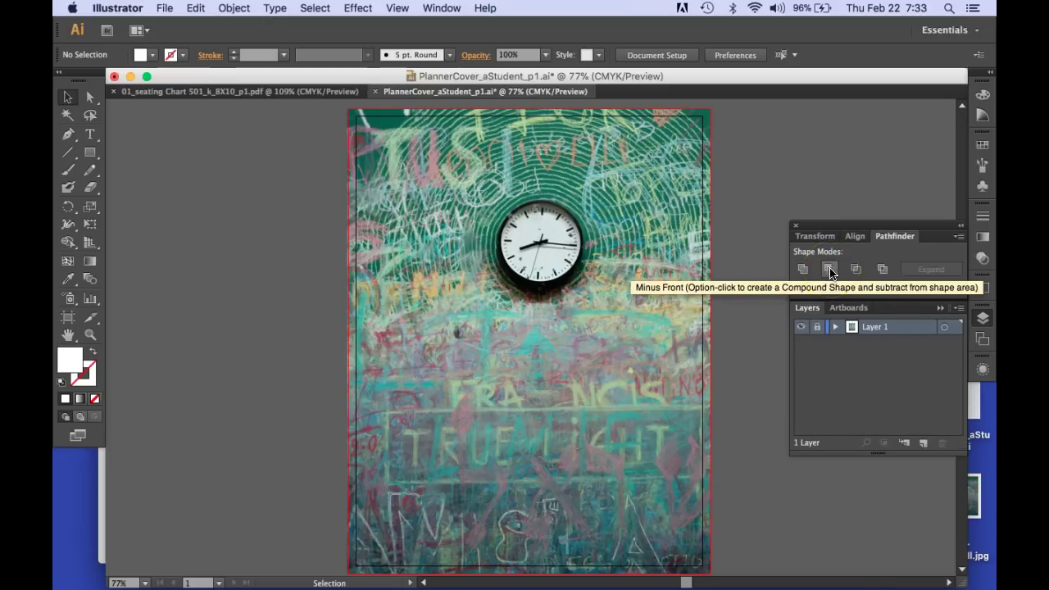
click(923, 444)
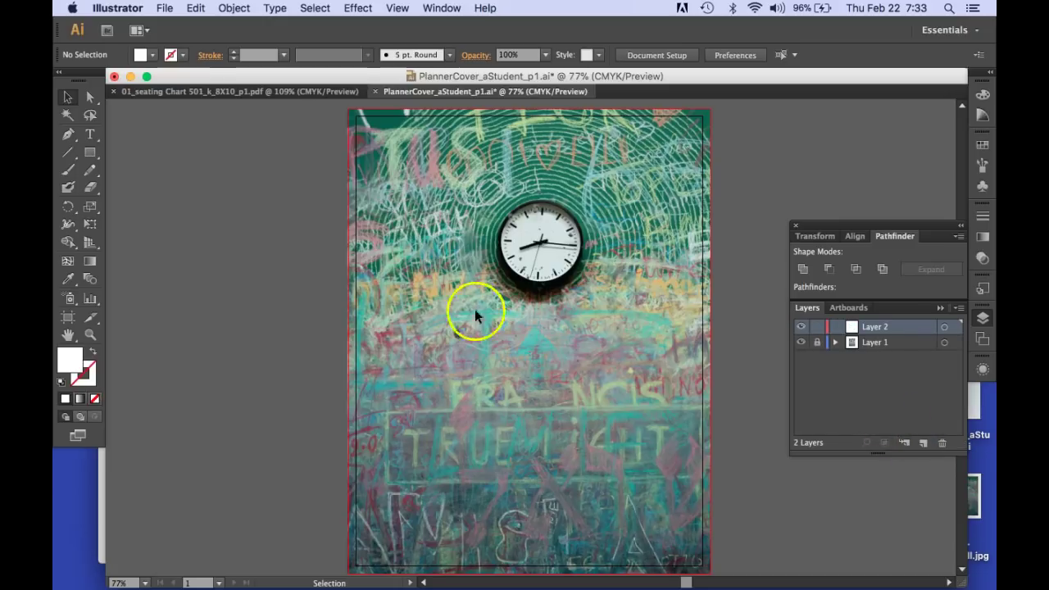
- Add the text 2018-2019 below the clock on the new layer and scale it up to a large title
click(90, 135)
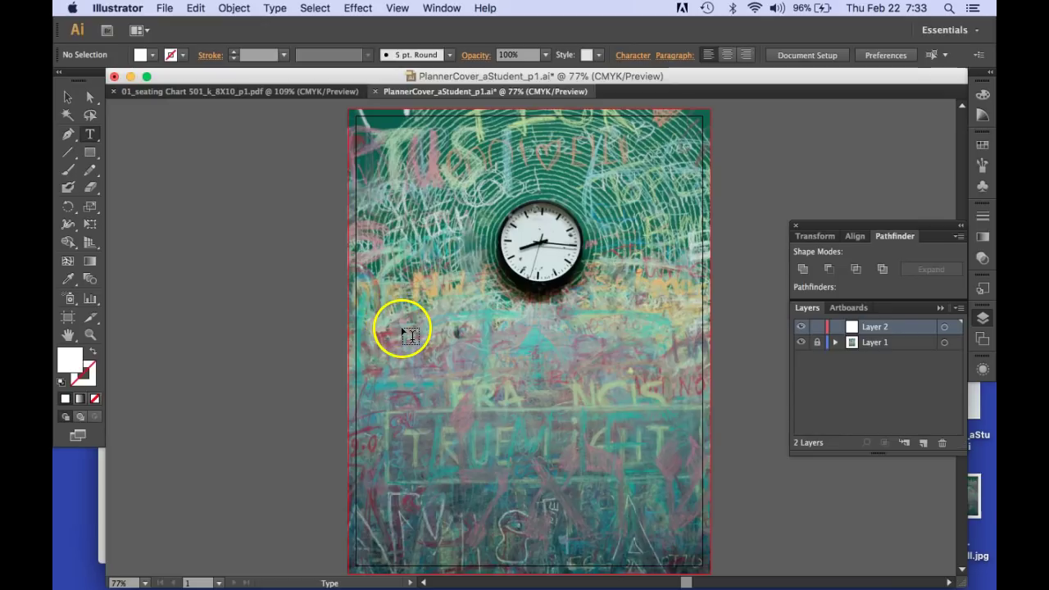
click(495, 348)
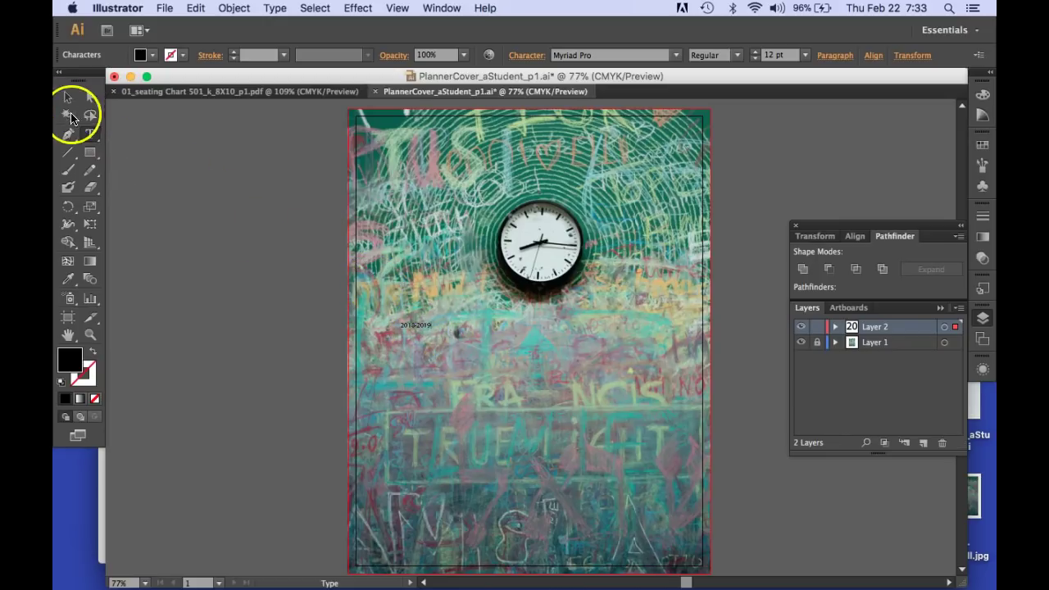
click(68, 97)
drag(431, 332, 625, 481)
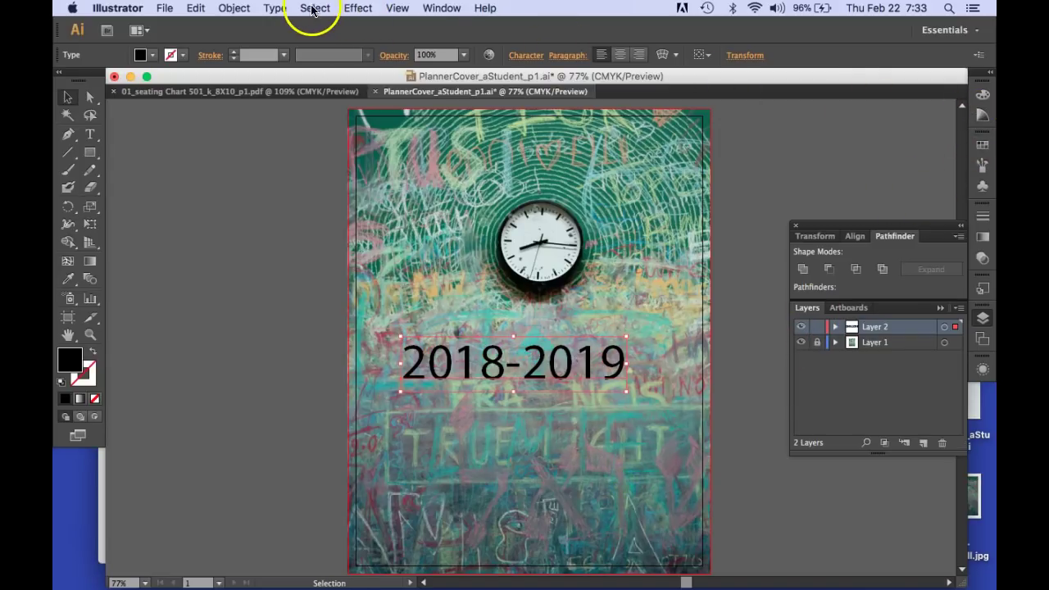
- Change the font of the 2018-2019 title to Bauhaus 93
click(283, 8)
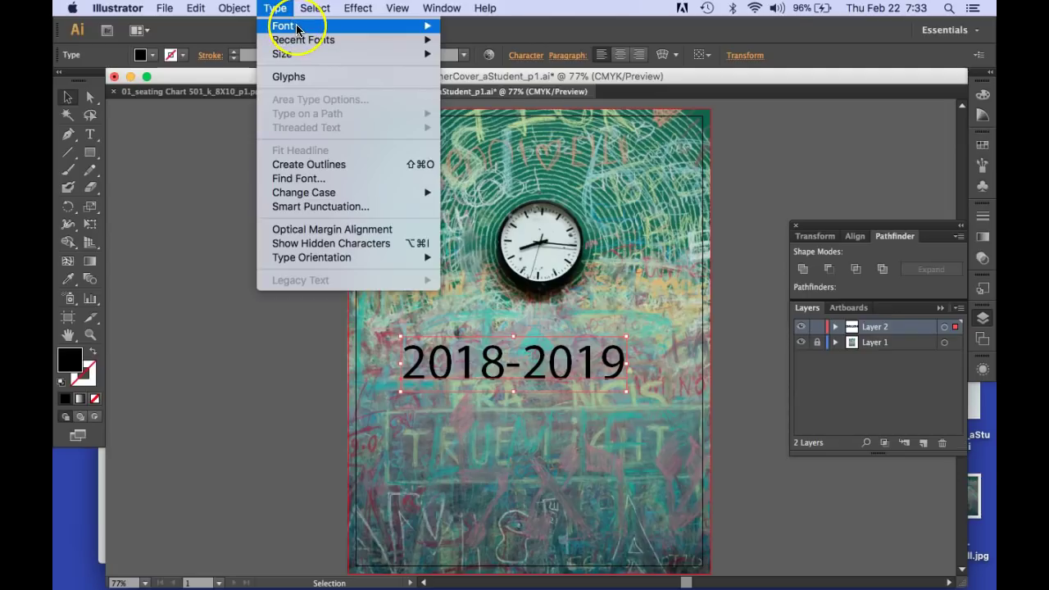
mouse_move(296, 30)
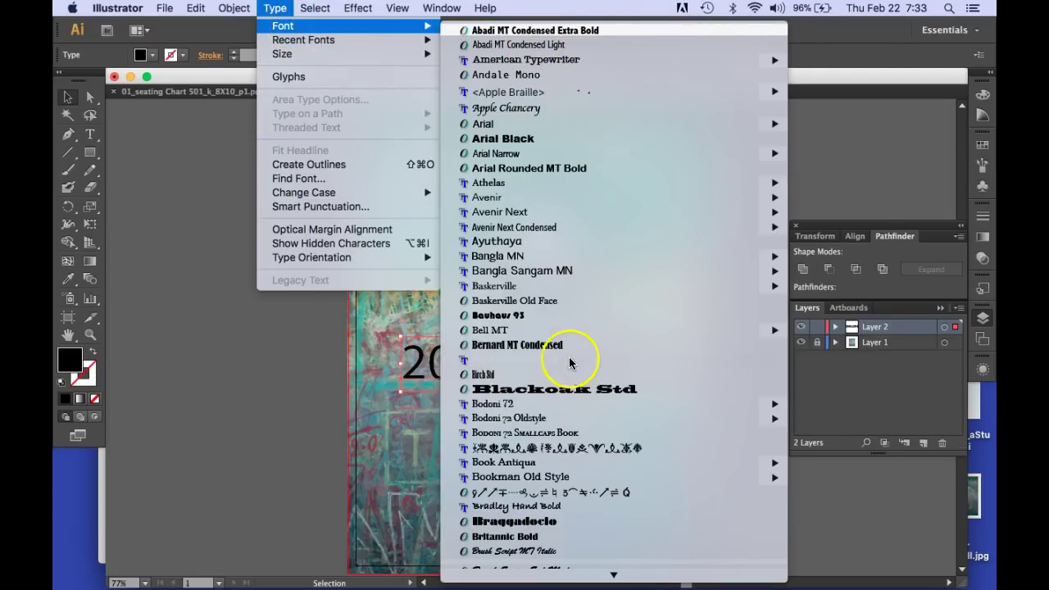
click(528, 318)
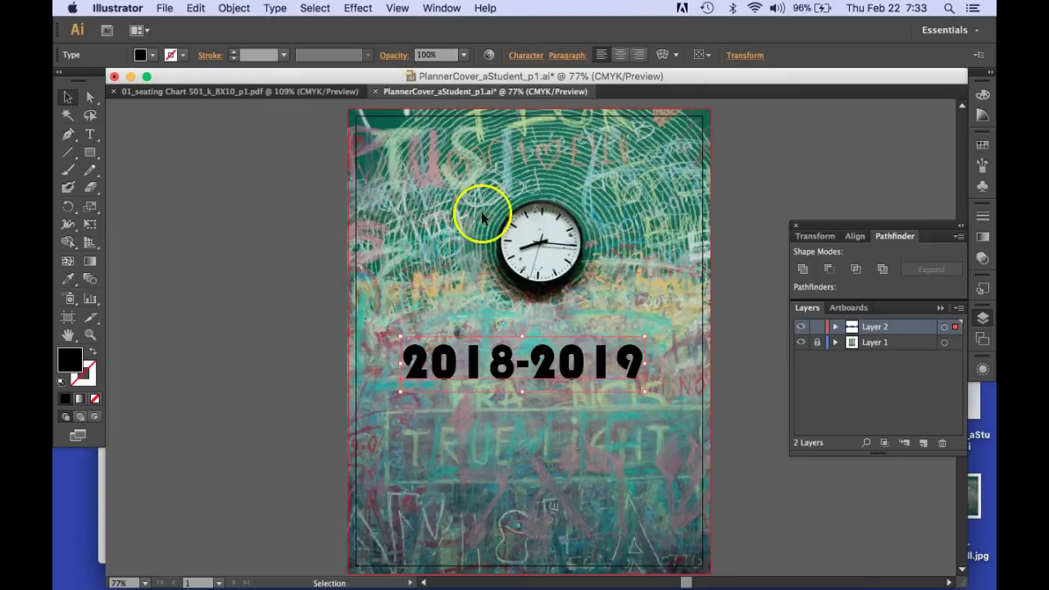
- Try several fill colors on the 2018-2019 title and settle on dark green (C 87.45, M 52.55, Y 76.08, K 68.24)
click(982, 95)
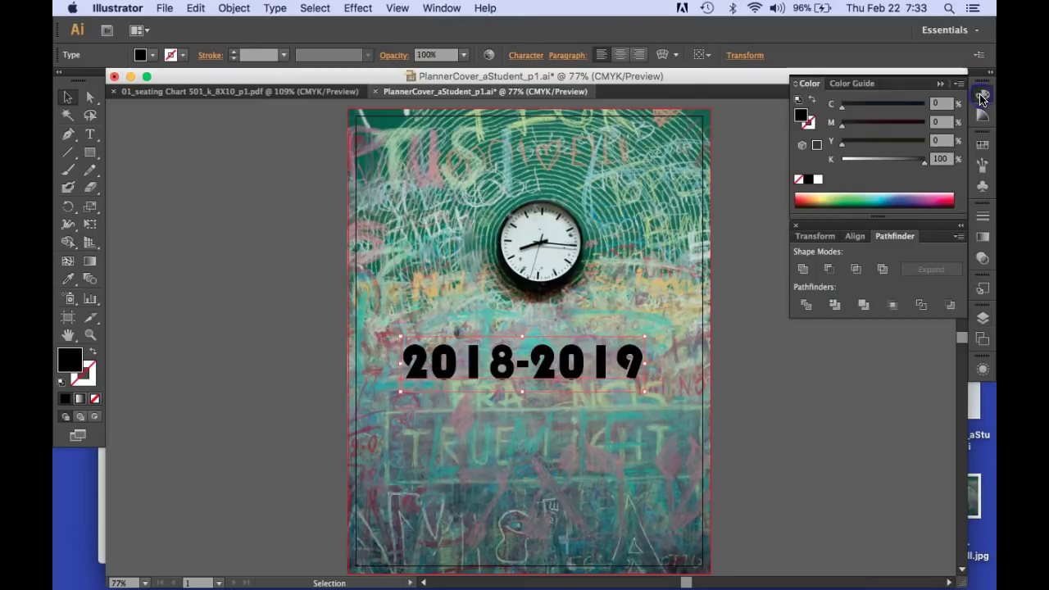
click(830, 192)
click(835, 197)
click(879, 198)
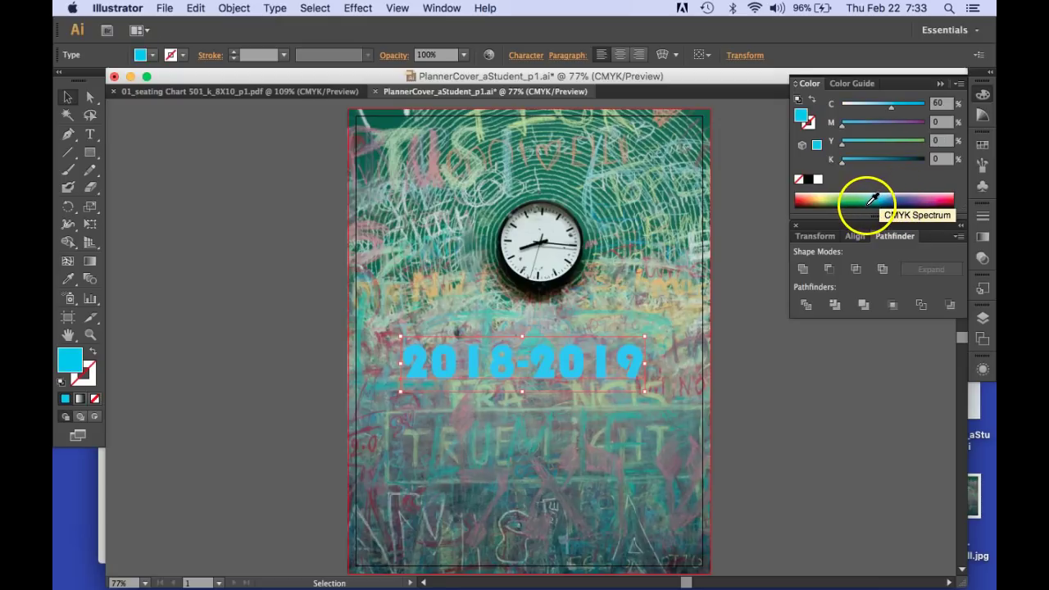
click(873, 200)
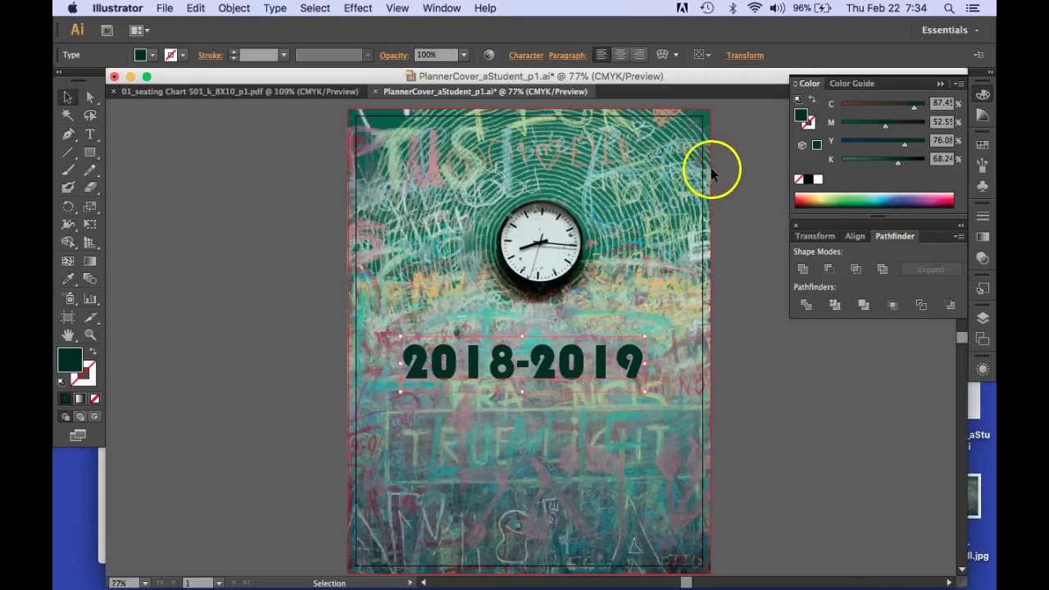
- Add the text Creative Performing Media Arts, scale it to about 26 pt and place it directly under the 2018-2019 title
click(90, 135)
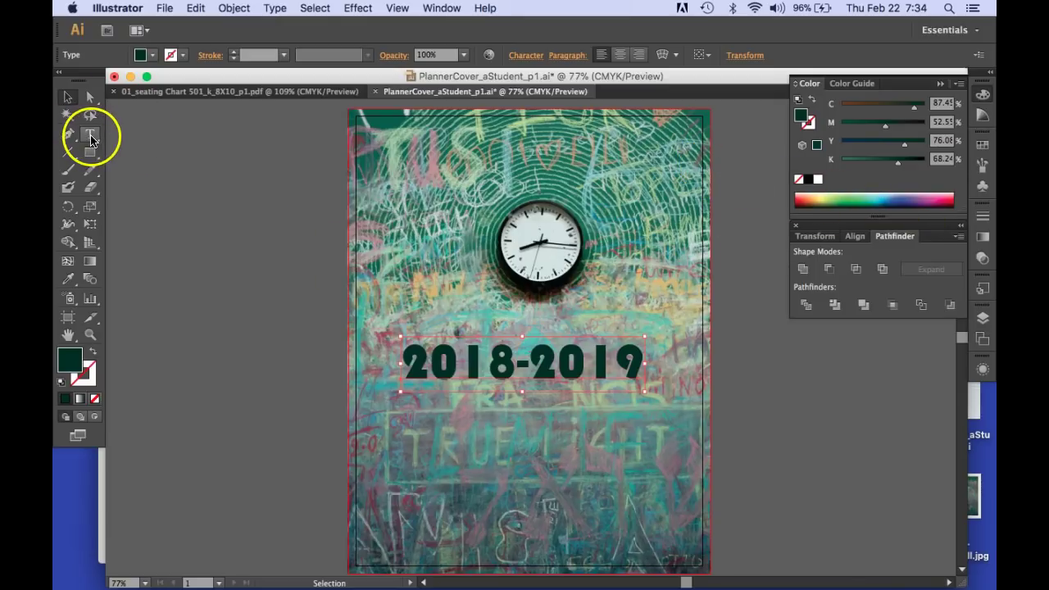
click(475, 419)
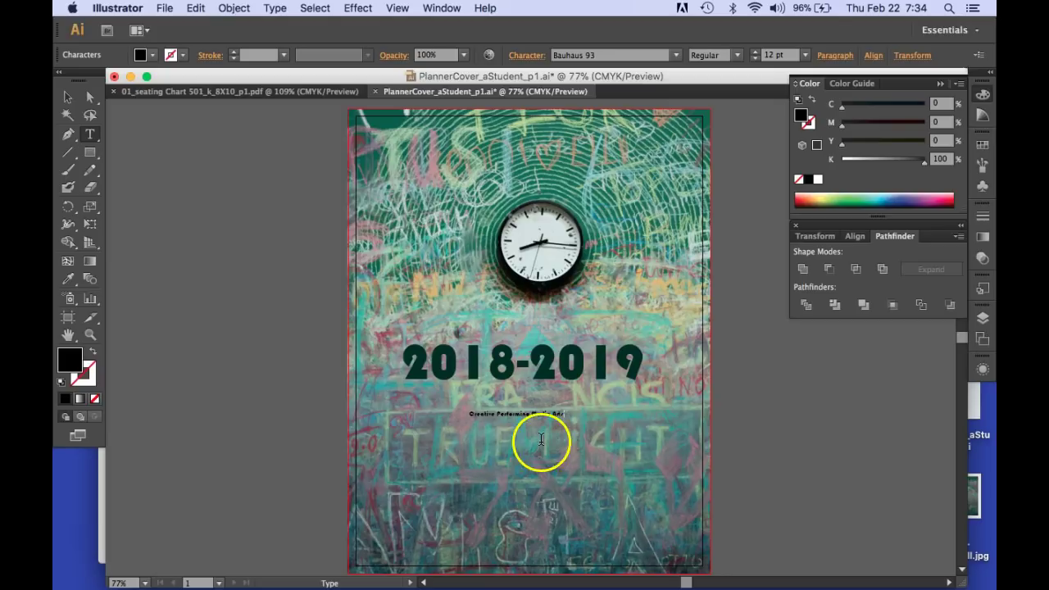
super+click(534, 417)
drag(567, 420, 670, 467)
drag(628, 424, 559, 398)
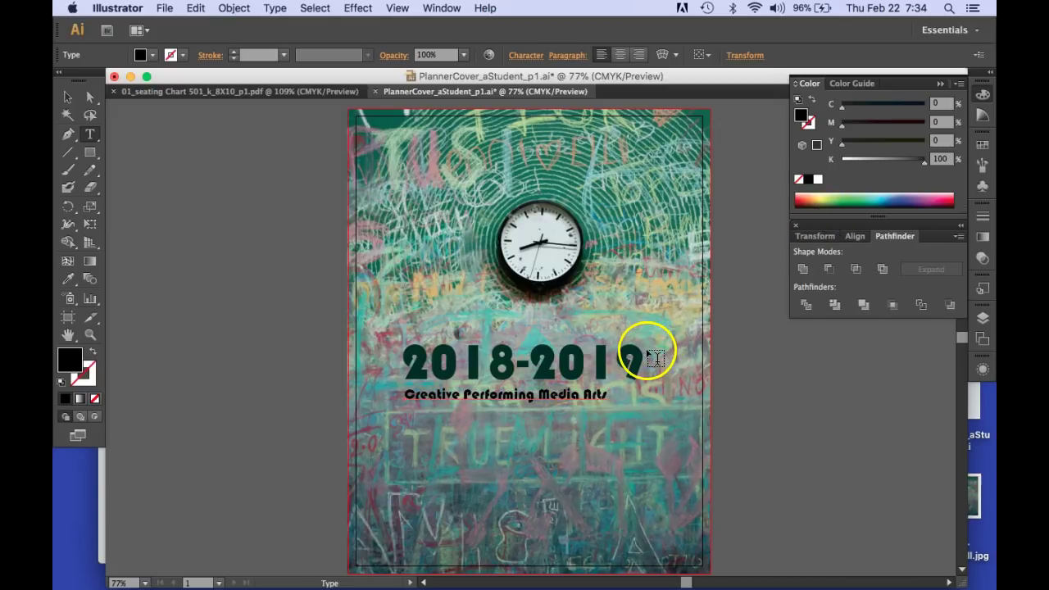
- Change the font of the Creative Performing Media Arts line to Arial Regular
triple_click(551, 393)
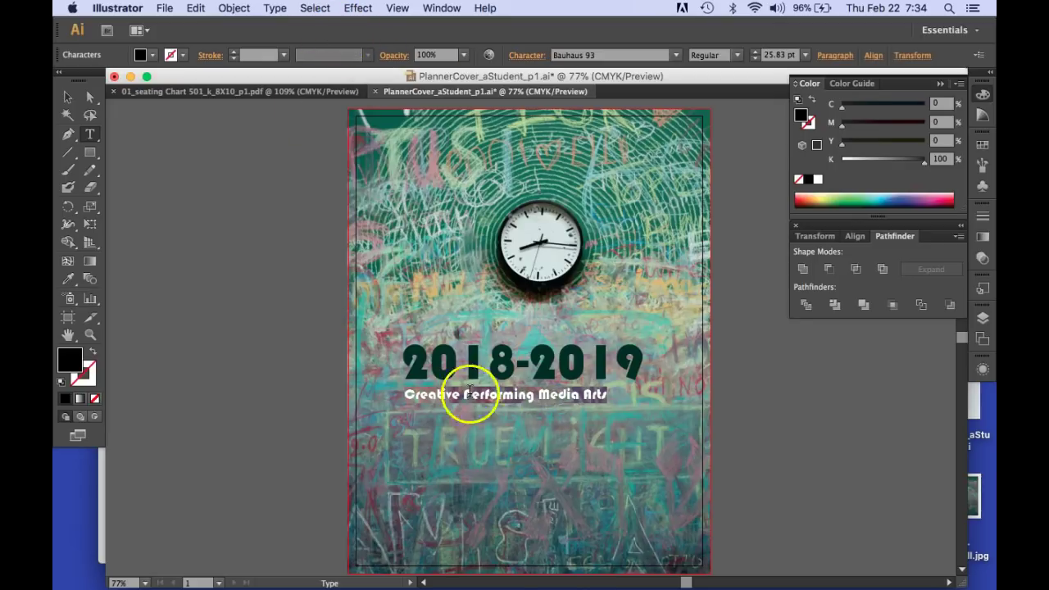
key(Escape)
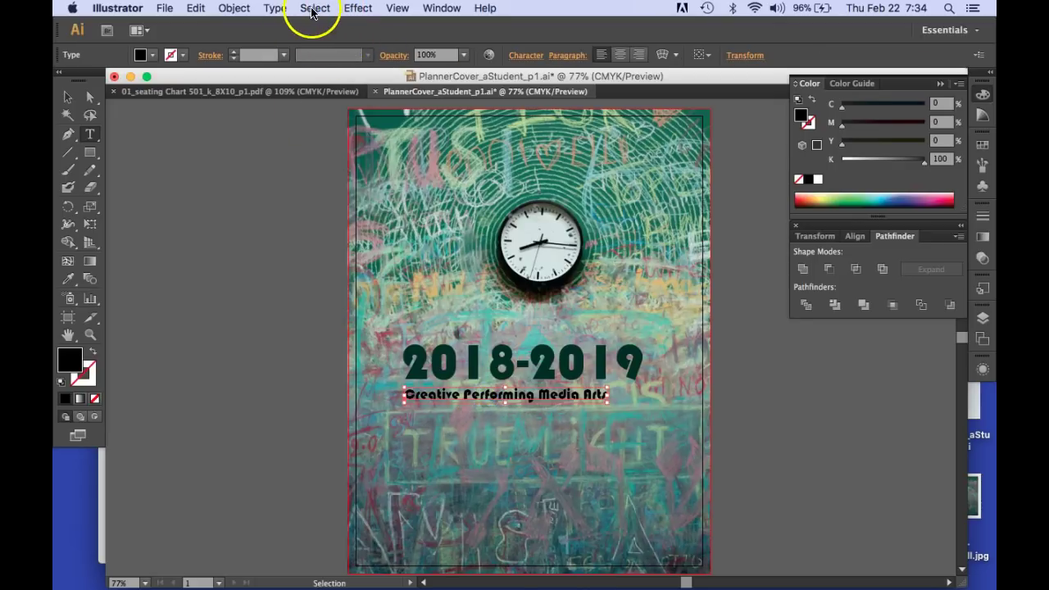
click(274, 8)
mouse_move(353, 25)
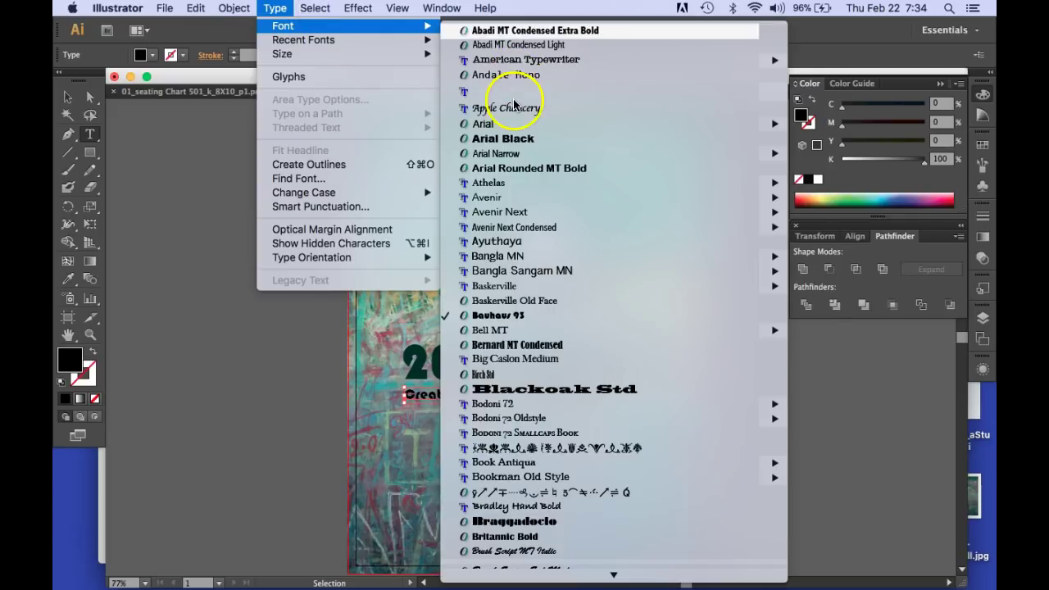
mouse_move(512, 122)
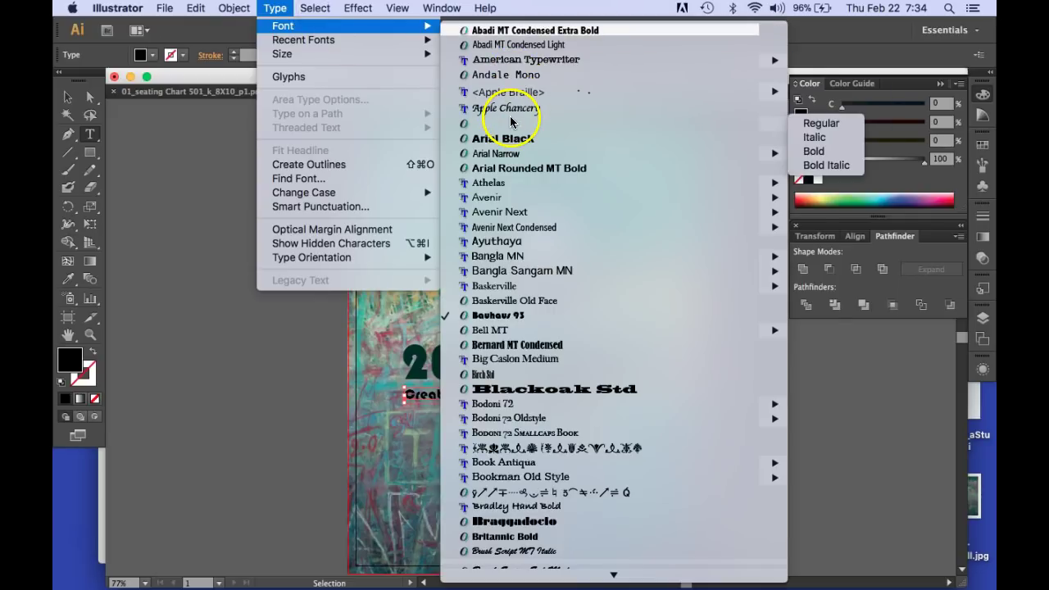
click(813, 128)
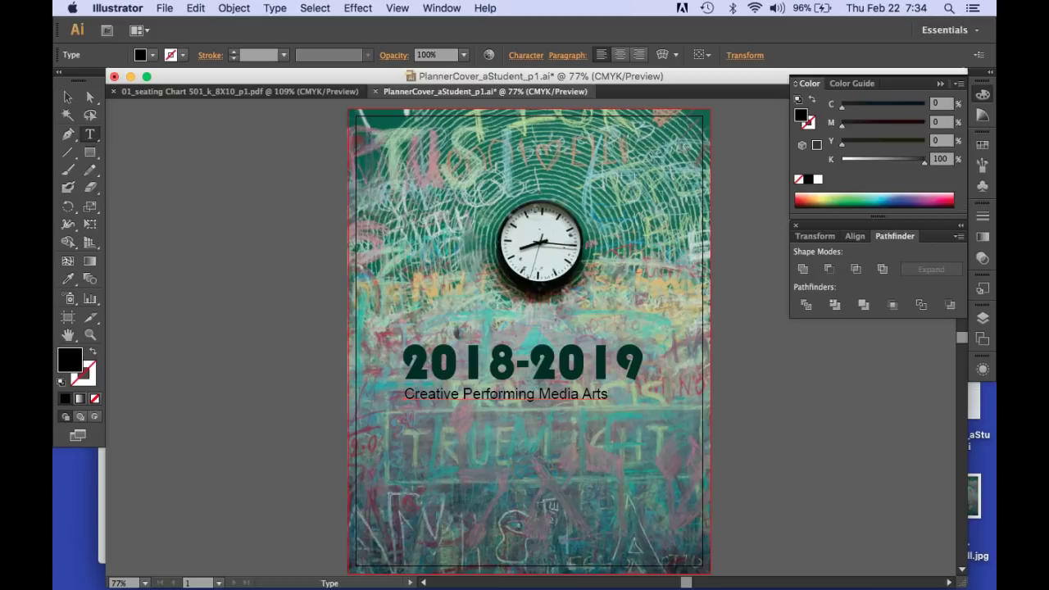
- Enlarge the Creative Performing Media Arts line slightly wider than the title and align its start with the title above
click(68, 98)
mouse_move(519, 394)
mouse_down()
mouse_move(605, 410)
mouse_move(661, 438)
mouse_move(531, 403)
mouse_up()
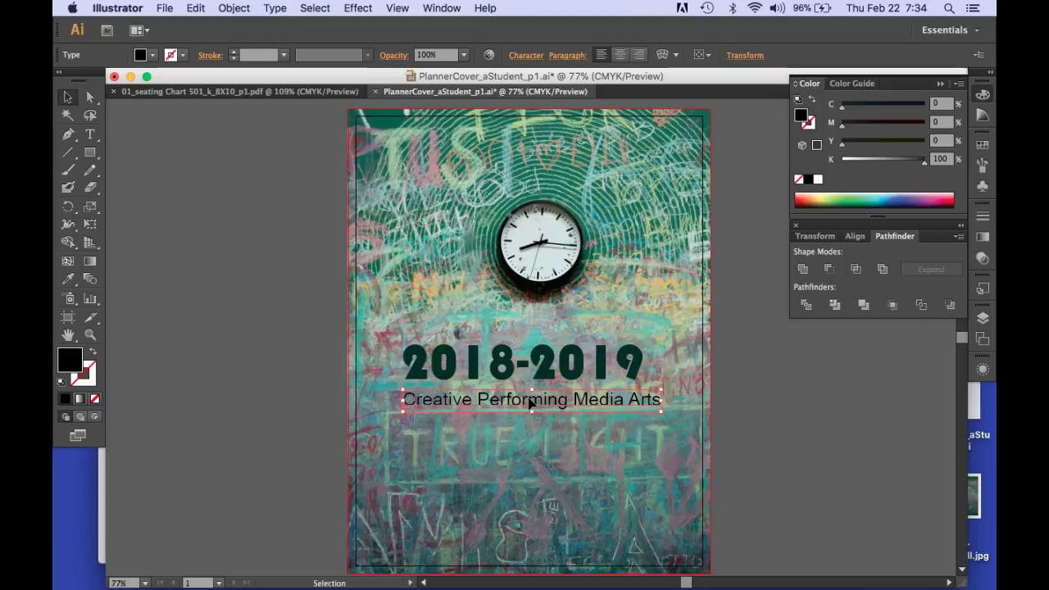
click(529, 401)
- Try moving the 2018-2019 title below the subtitle, undo the move and select the title again
click(449, 374)
drag(446, 372, 452, 475)
key(ctrl+z)
click(464, 365)
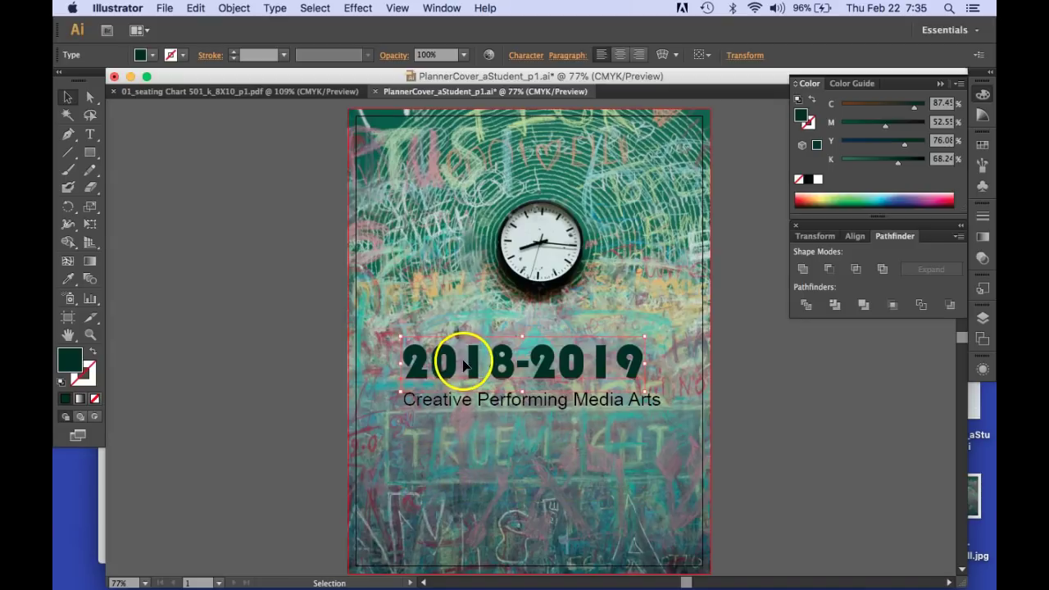
- Duplicate the 2018-2019 title below the Creative Performing Media Arts line and replace the copy's text with CPMA
key(a)
click(386, 387)
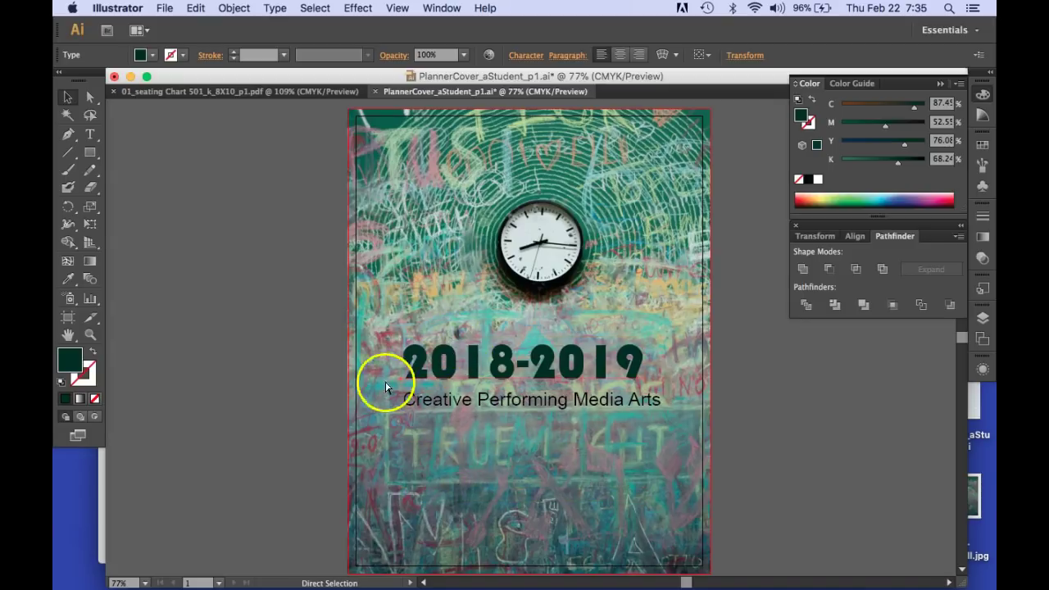
key(v)
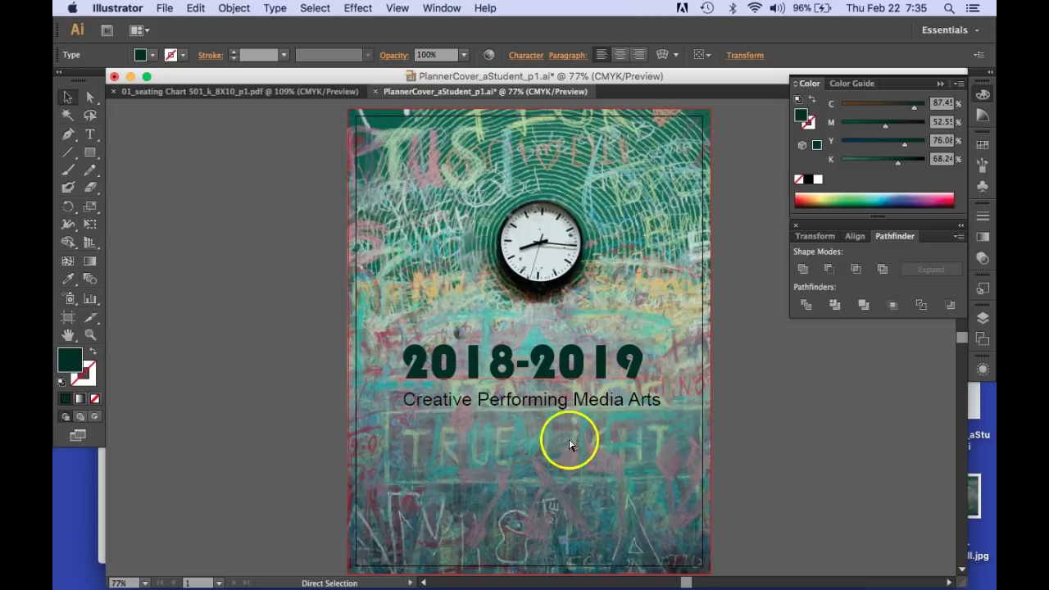
drag(525, 369, 518, 461)
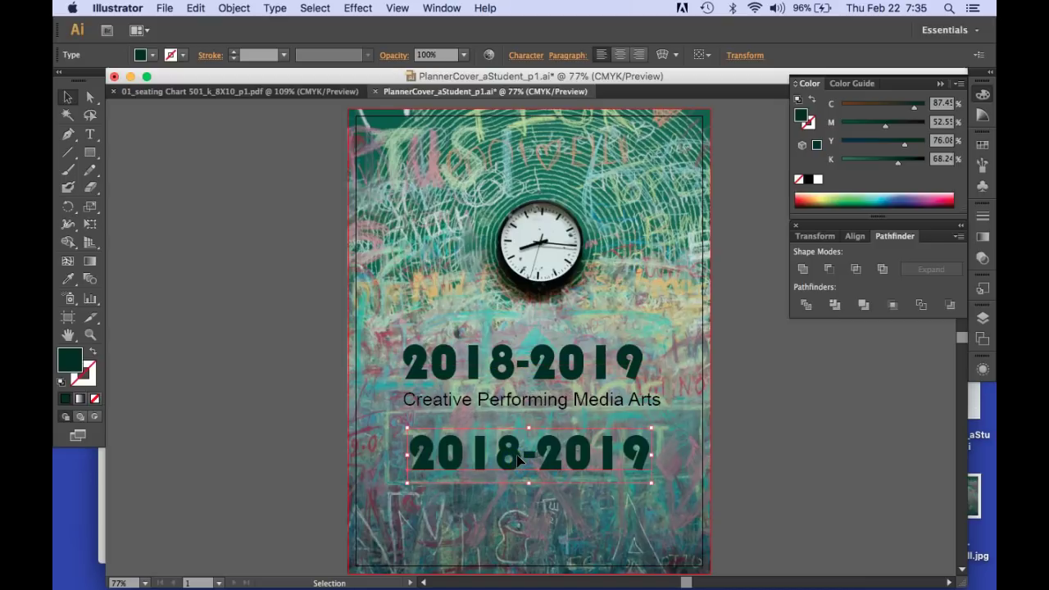
double_click(518, 461)
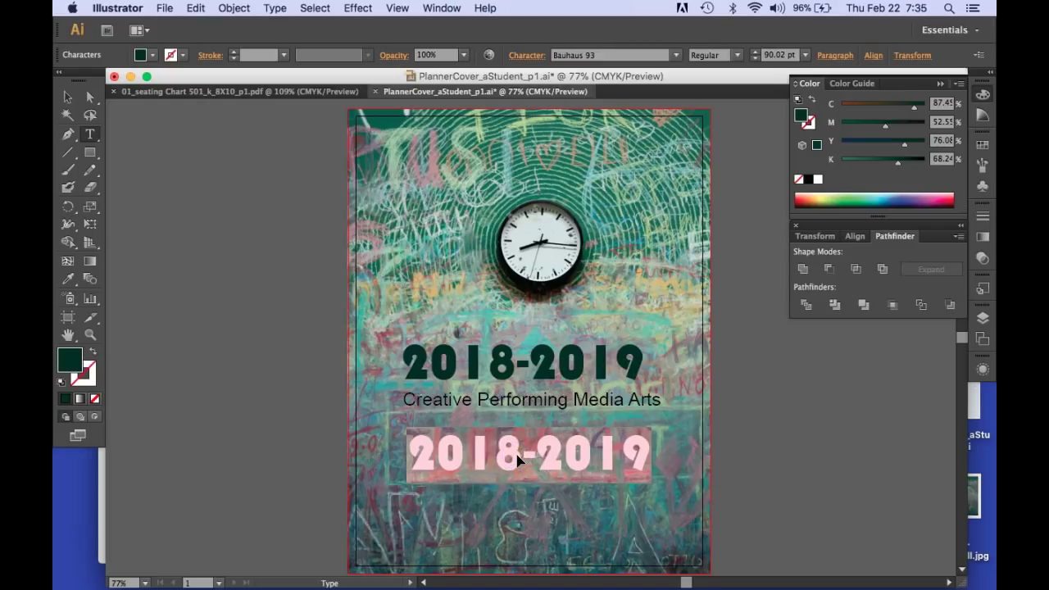
text(cpma)
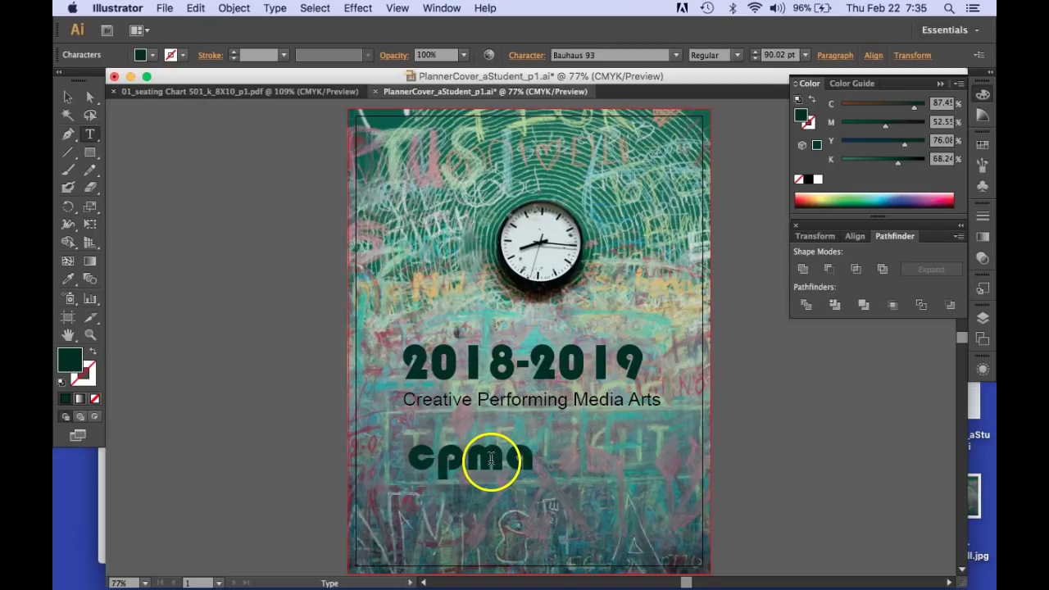
double_click(469, 461)
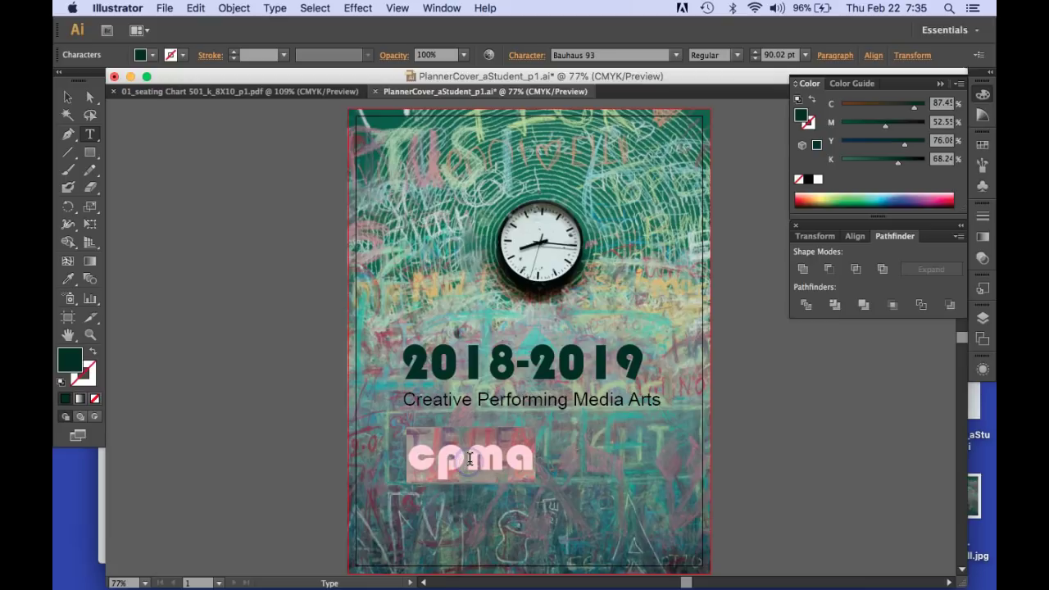
text(CPMA)
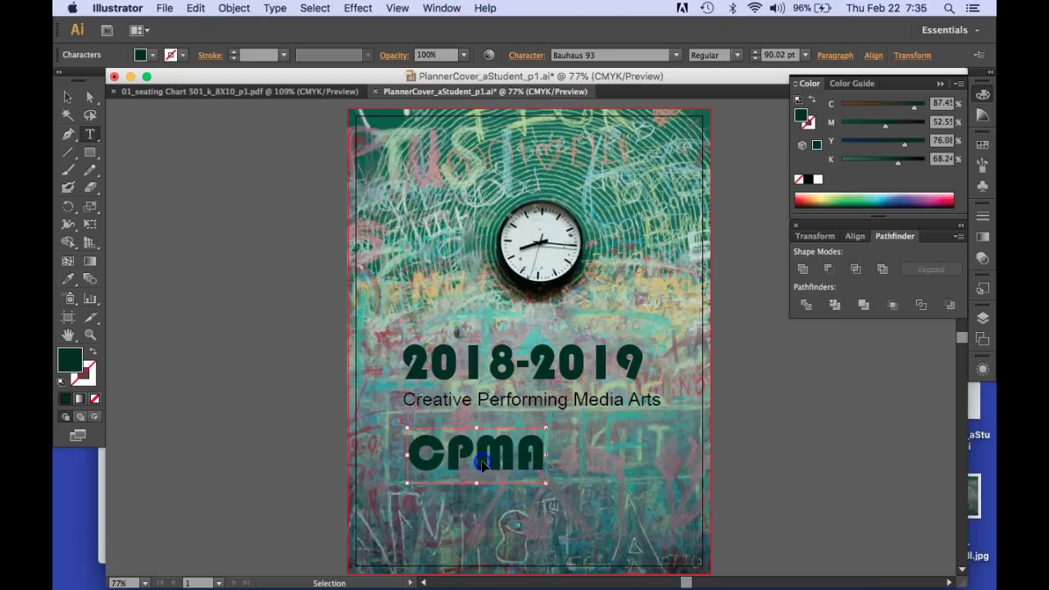
- Change the CPMA text to a heavy Arial typeface and enlarge it to slightly wider than the subtitle
click(277, 8)
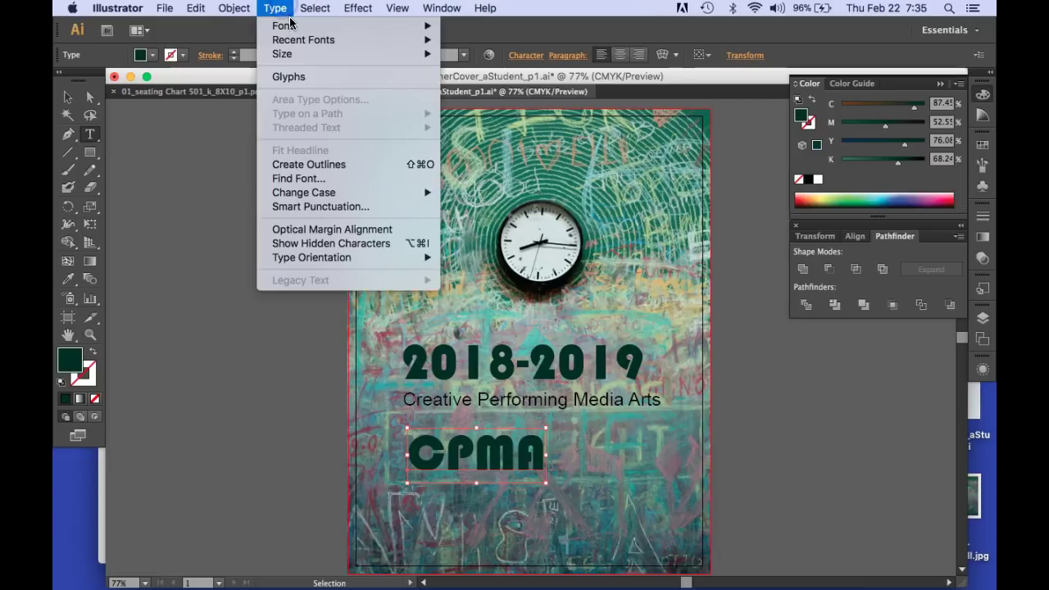
mouse_move(293, 27)
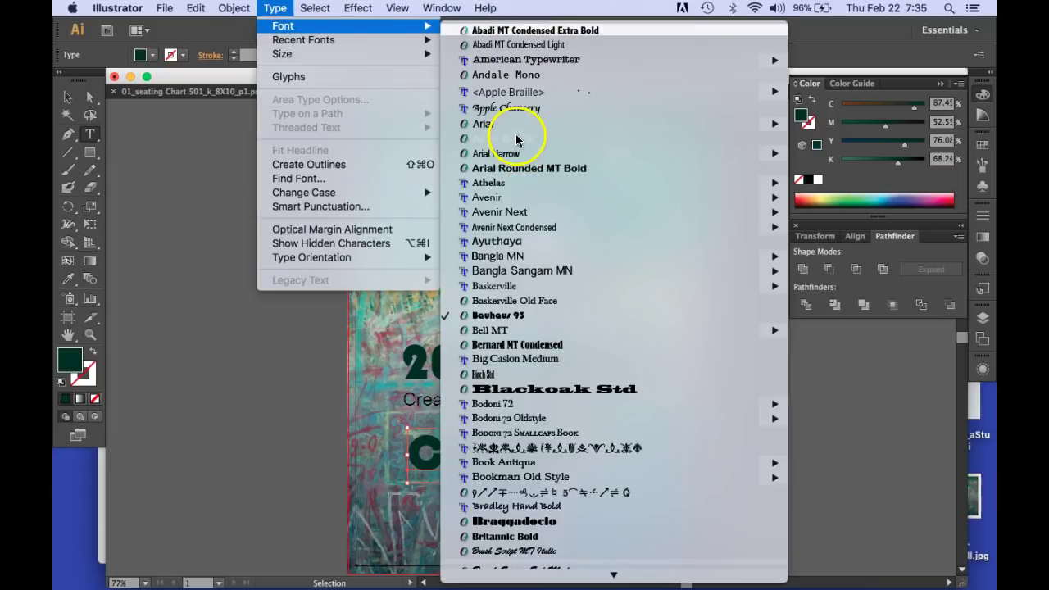
key(Escape)
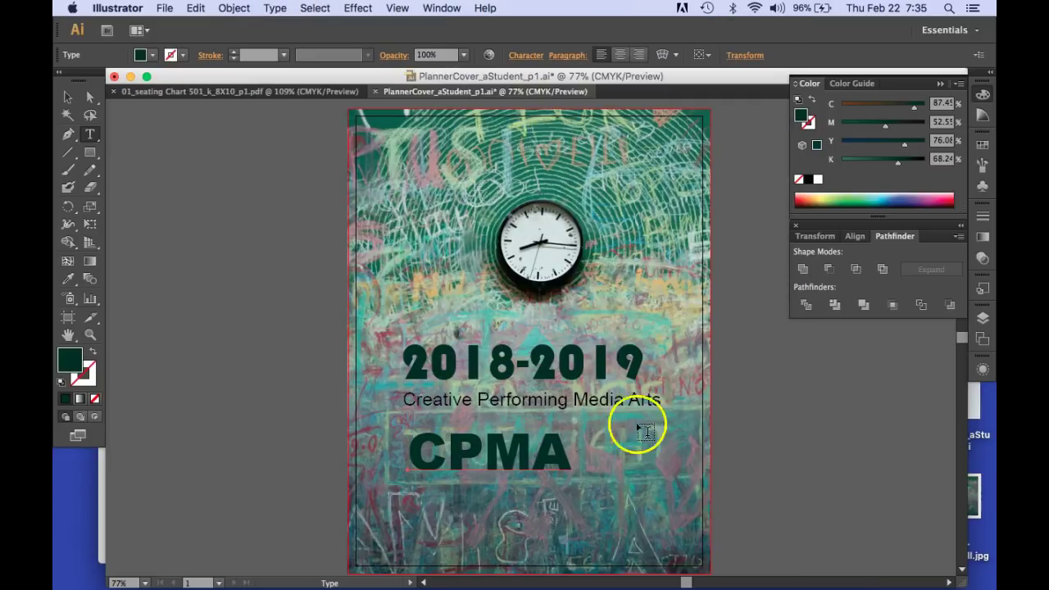
click(67, 97)
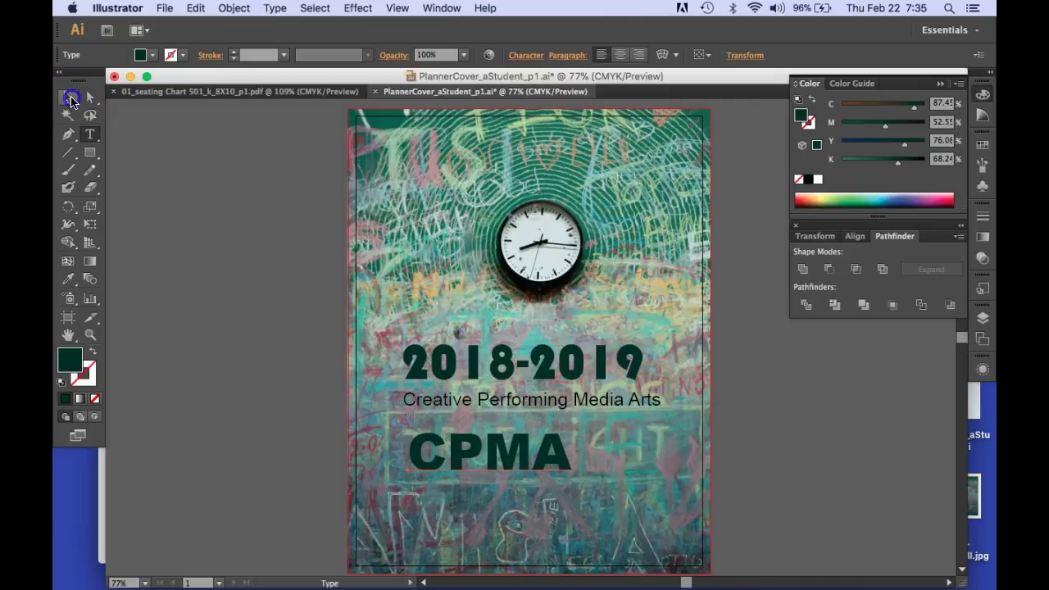
drag(571, 487, 679, 523)
- Move the CPMA text up directly beneath the Creative Performing Media Arts line, roughly in line with its start
click(597, 475)
shift+click(524, 410)
shift+click(500, 367)
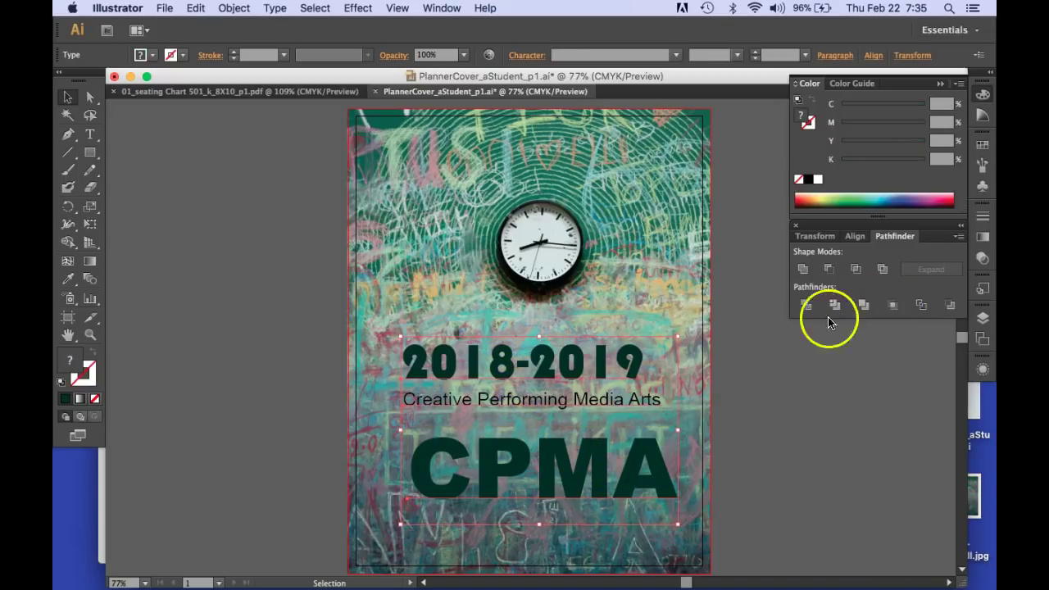
click(298, 377)
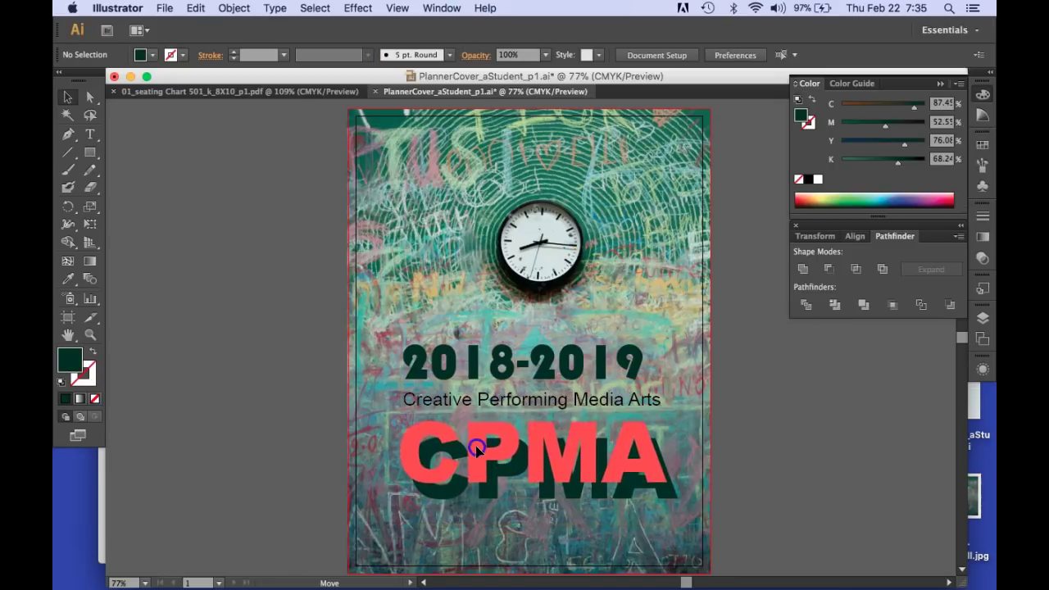
click(476, 442)
- Place a copy of the Creative Performing Media Arts line below CPMA and change its text to Cover Design by: aStudent
click(481, 404)
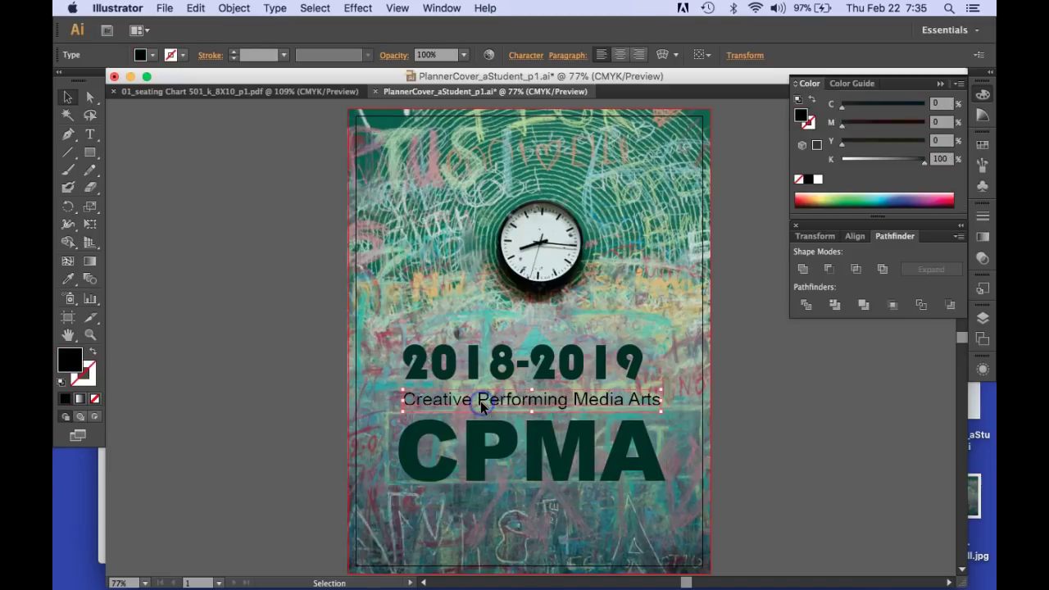
key(super+v)
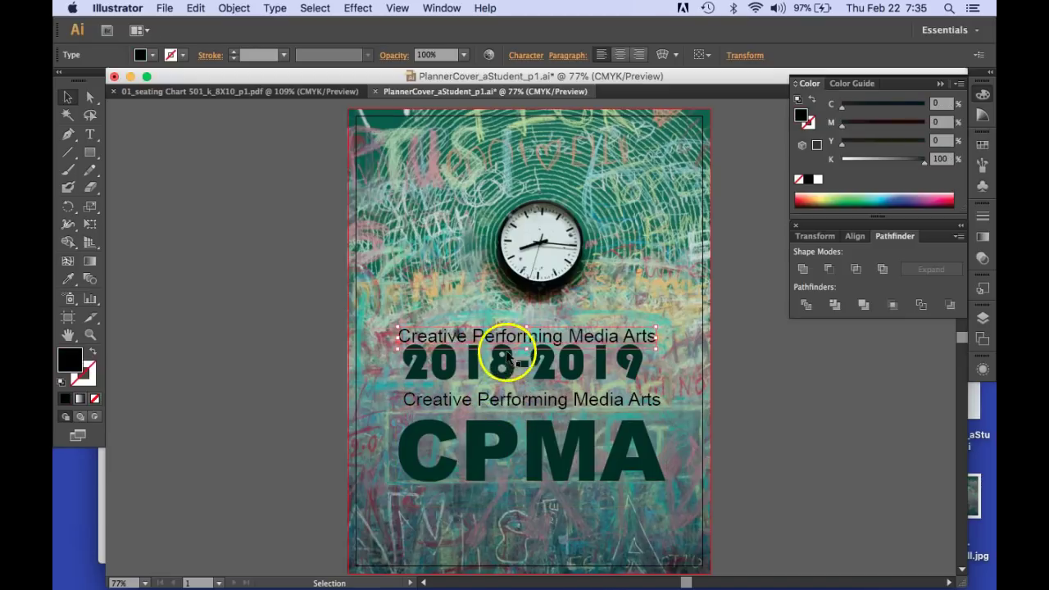
drag(505, 337, 510, 522)
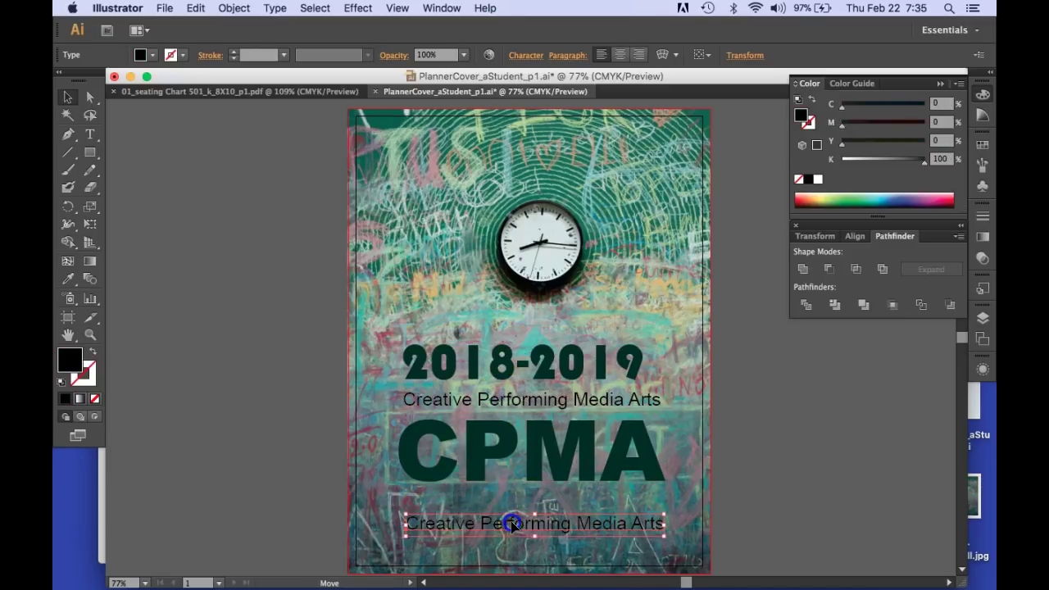
key(t)
triple_click(511, 523)
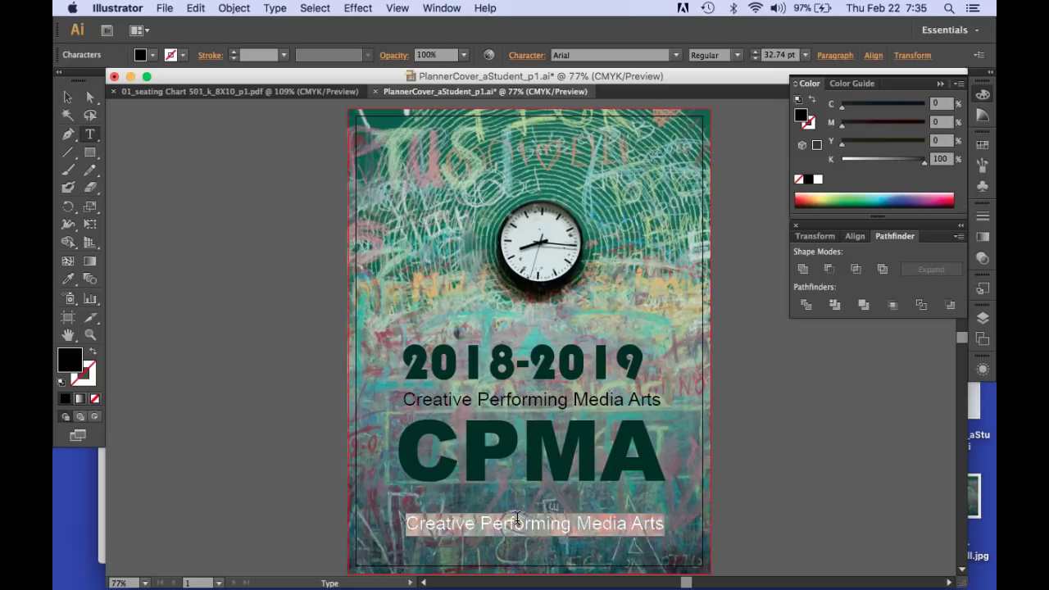
text(Design by: aStudent)
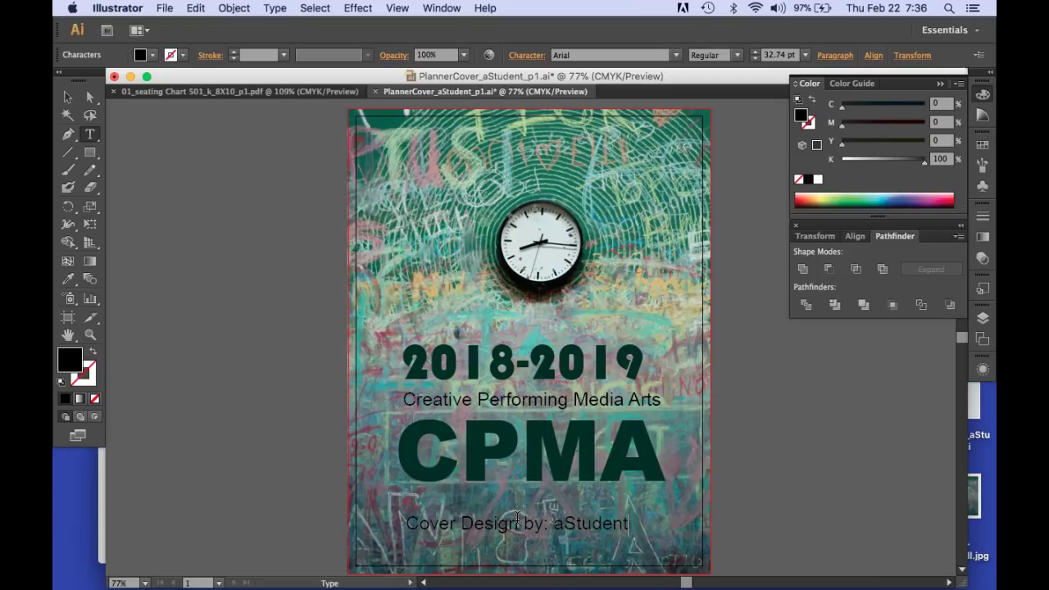
- Change the fill of the Cover Design by: aStudent line to white
triple_click(525, 526)
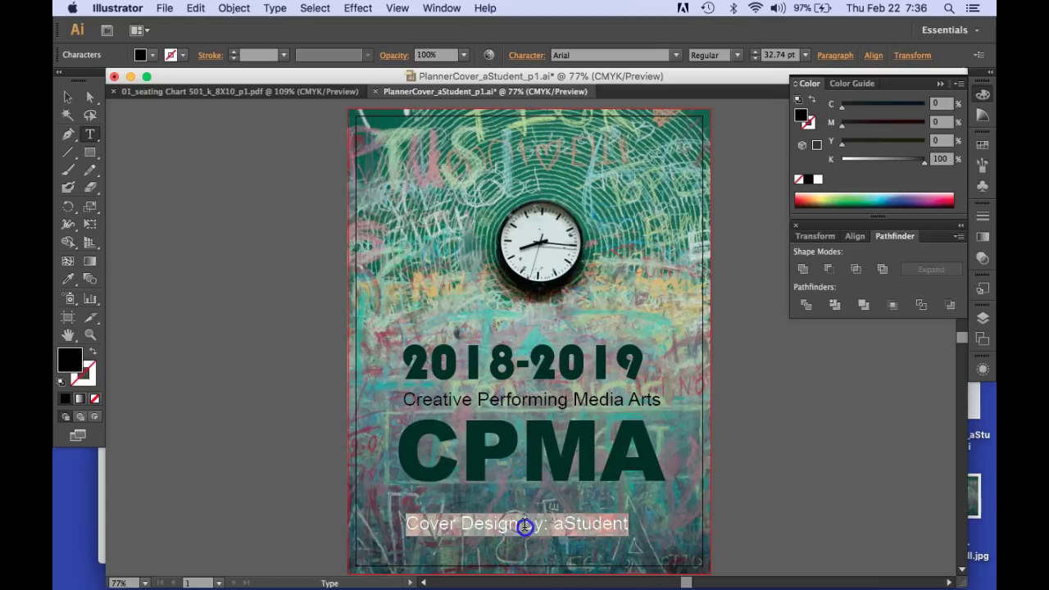
key(Escape)
click(418, 529)
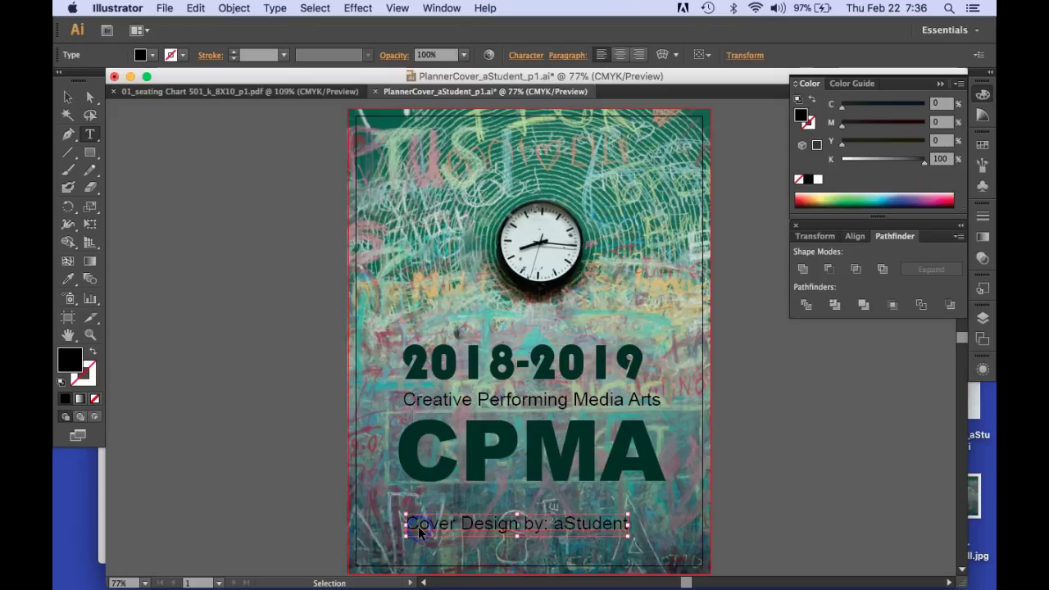
click(420, 530)
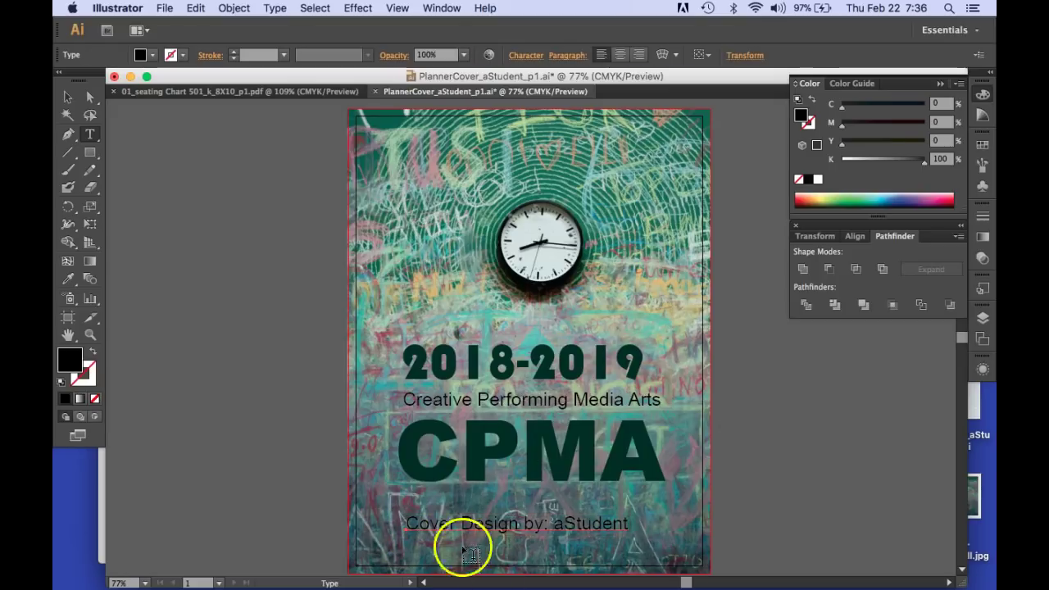
click(818, 179)
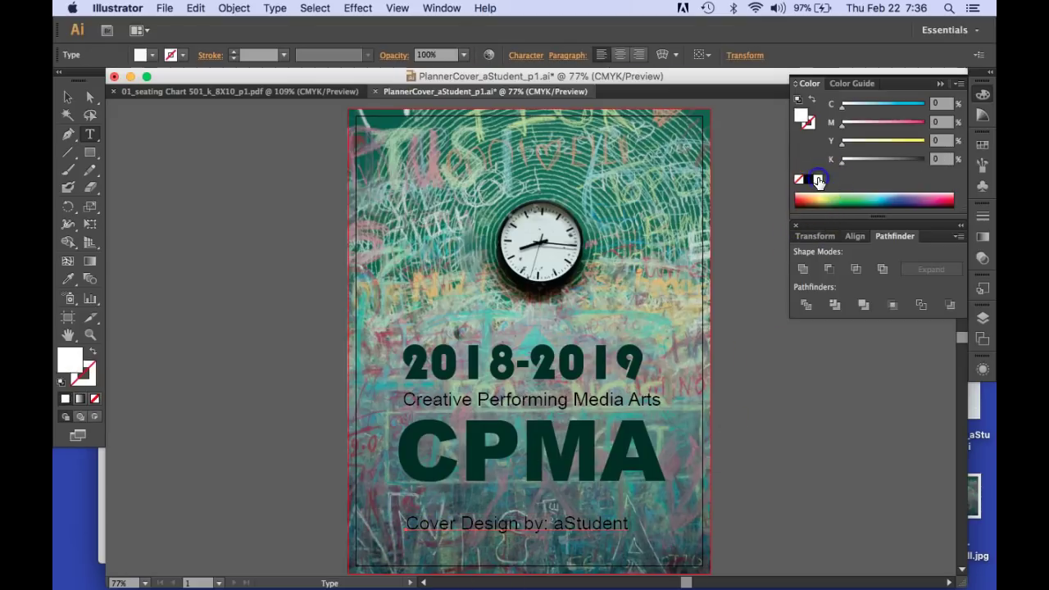
key(super)
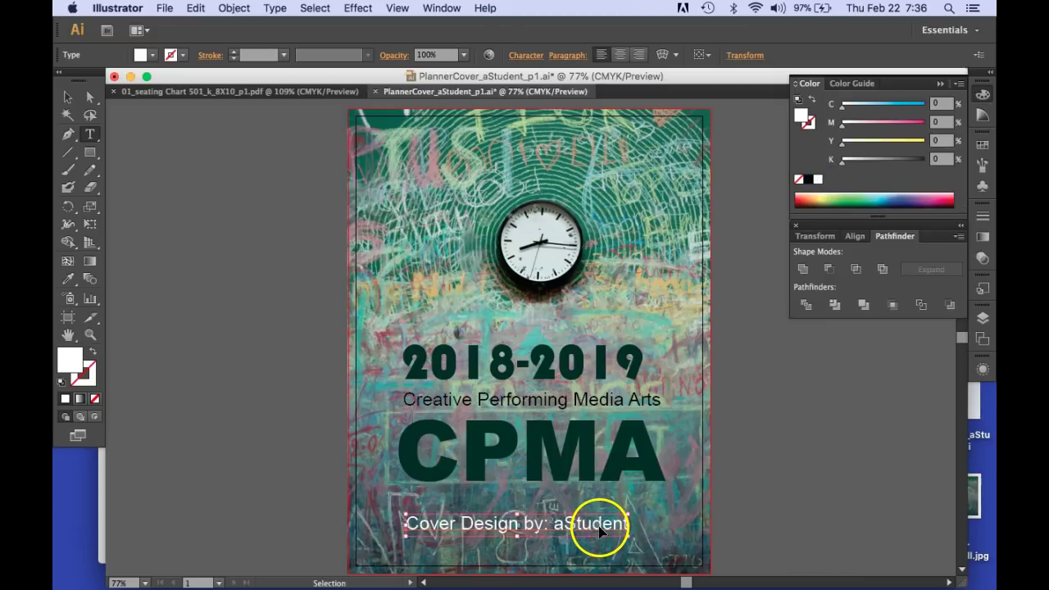
- Shrink the cover design credit line and move it below CPMA so its end lines up with the final A
click(556, 528)
drag(558, 531, 622, 541)
click(535, 523)
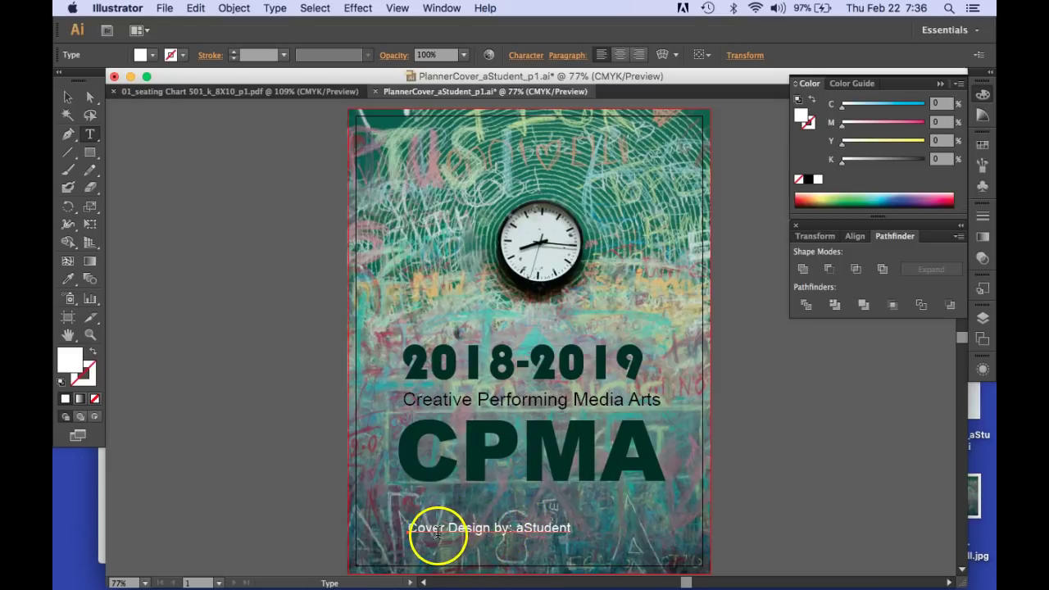
drag(441, 531, 535, 537)
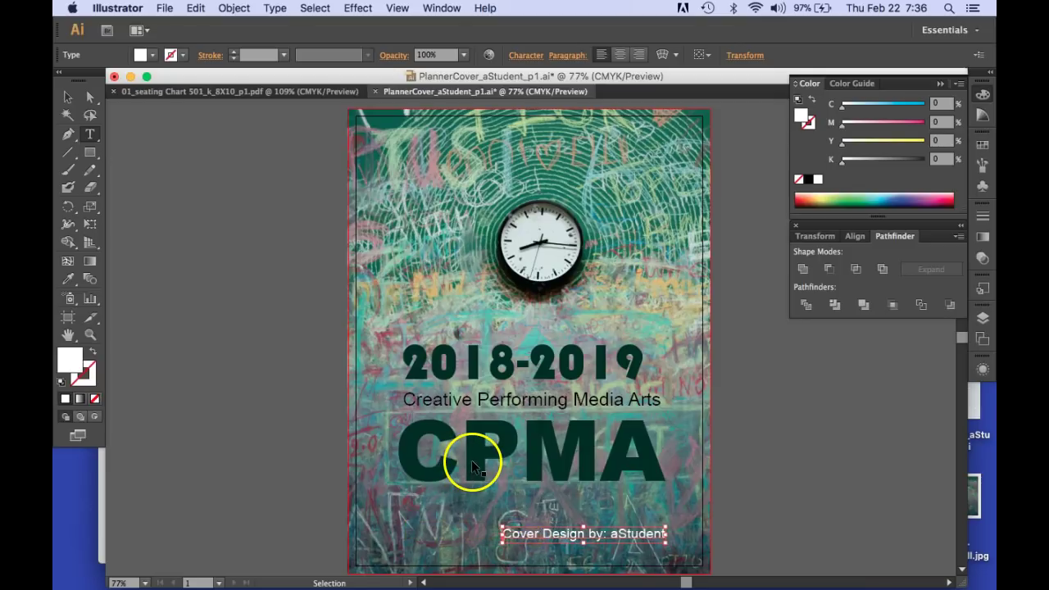
- Change the fill of the CPMA text to white and deselect it
click(475, 449)
key(super+shift+a)
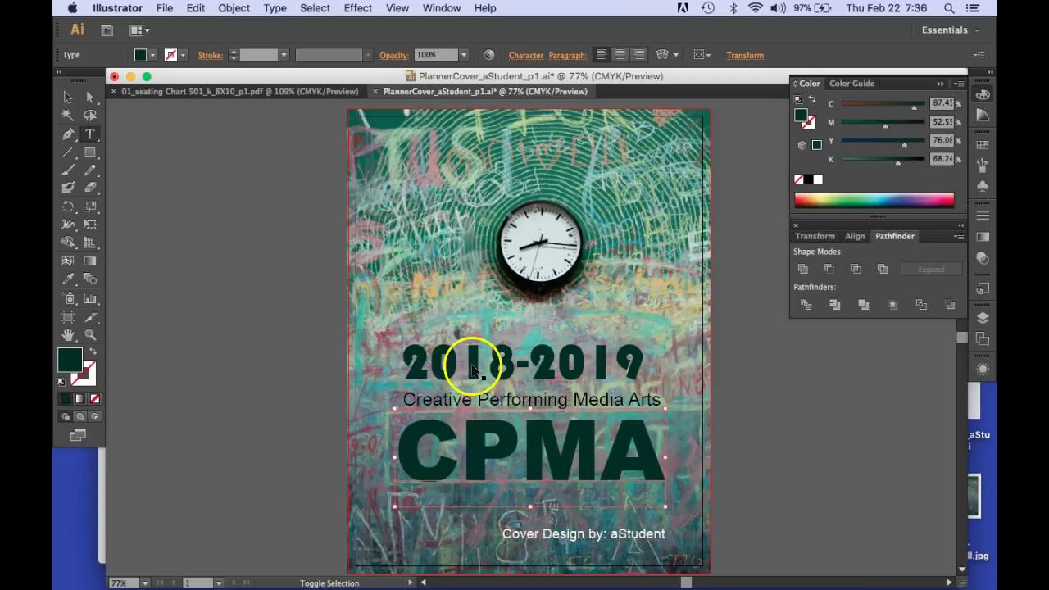
click(818, 180)
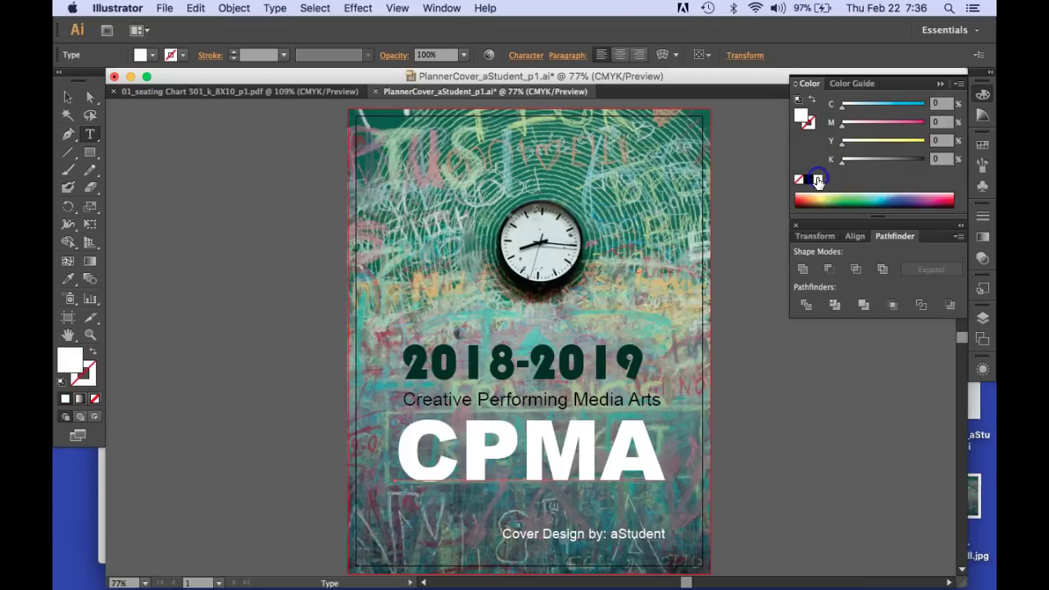
click(282, 423)
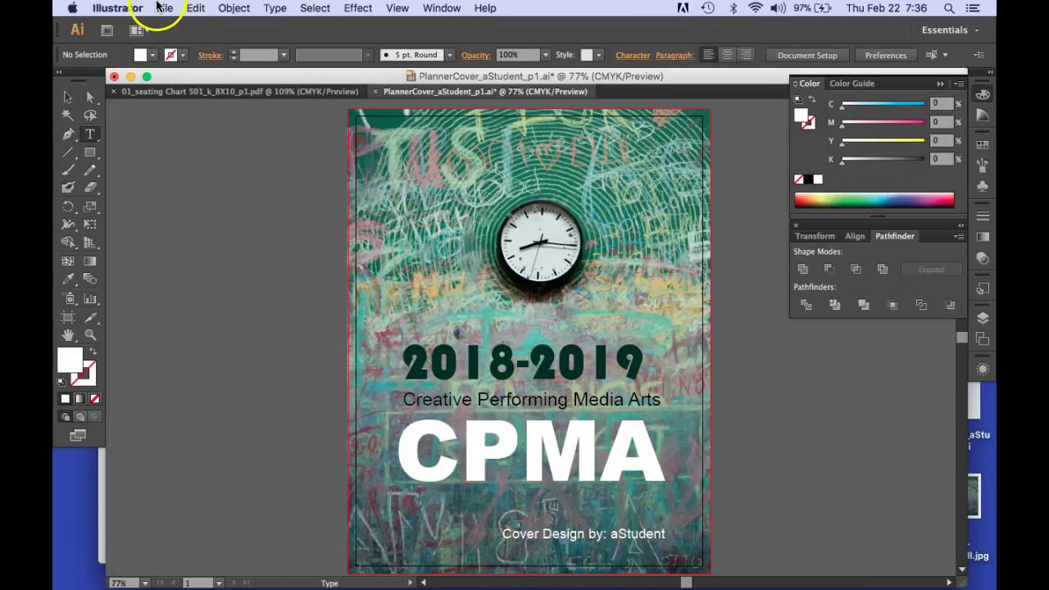
- Save the cover on the Desktop as PlannerCover_aStudent_p1.ai in Illustrator CS6 format, replacing the existing file
click(163, 8)
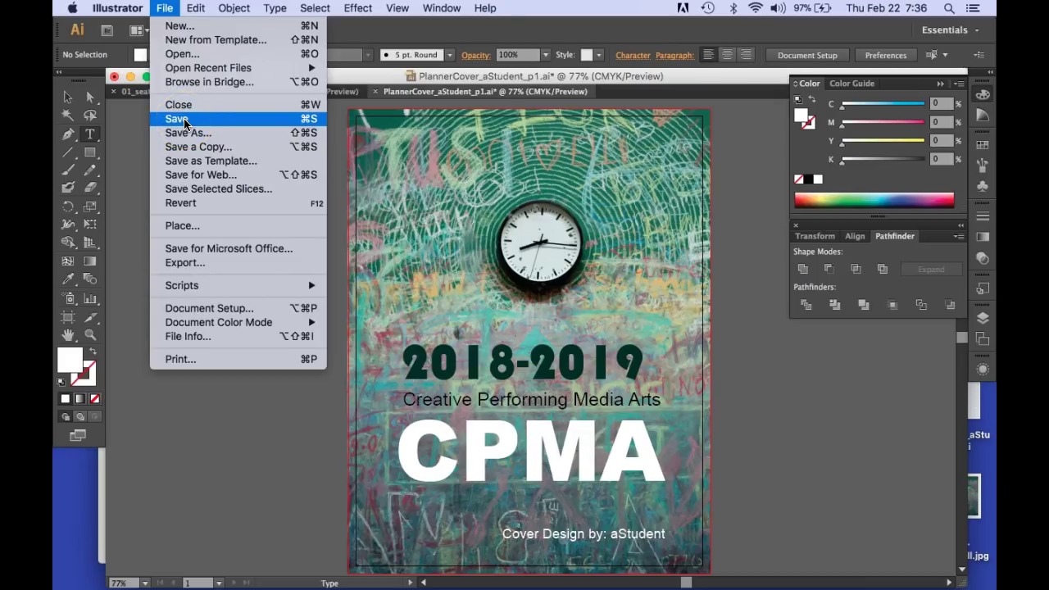
click(201, 132)
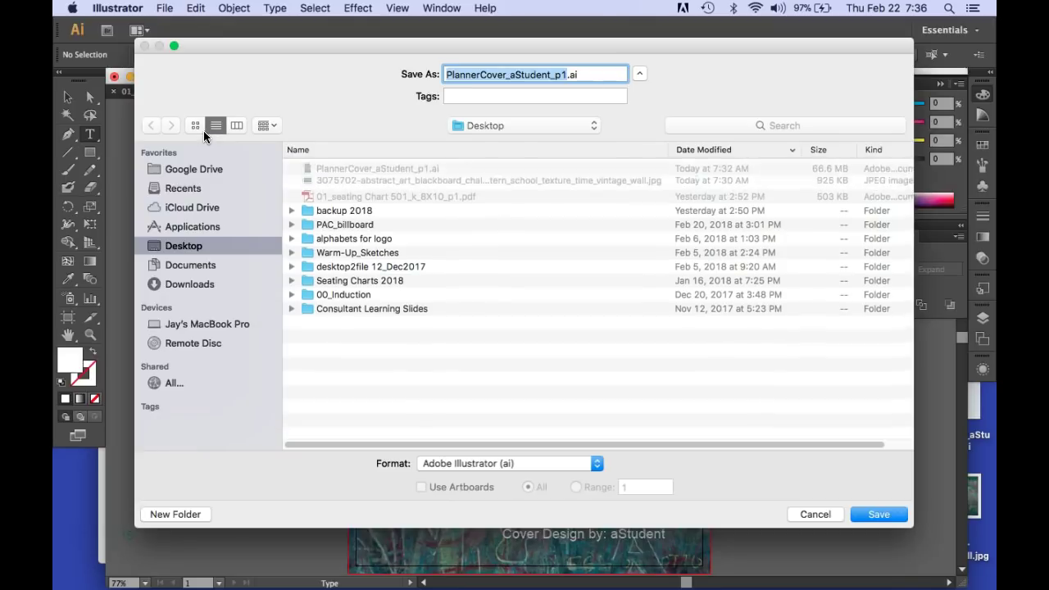
click(879, 515)
click(633, 145)
click(633, 144)
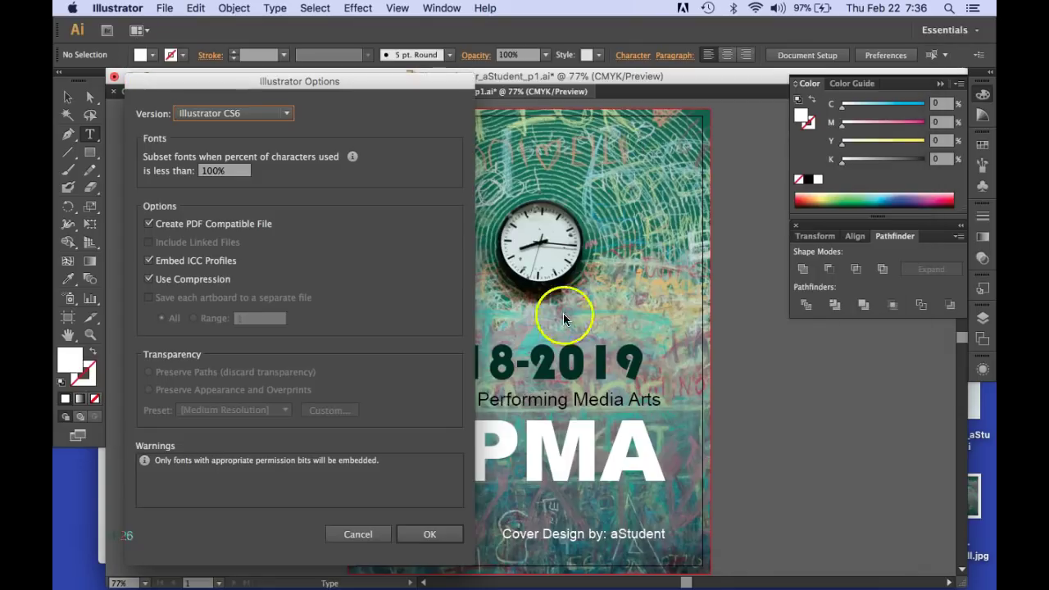
click(435, 533)
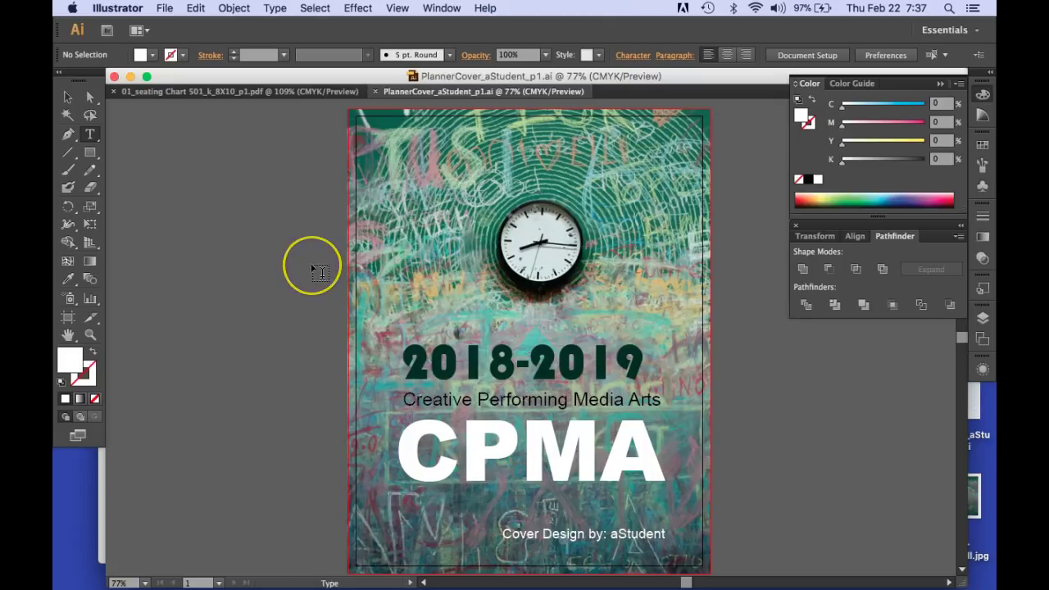
- Close both open documents and switch to the browser's empty PlannerCover_aStudent_p1 folder in Google Drive
key(super+w)
key(super+w)
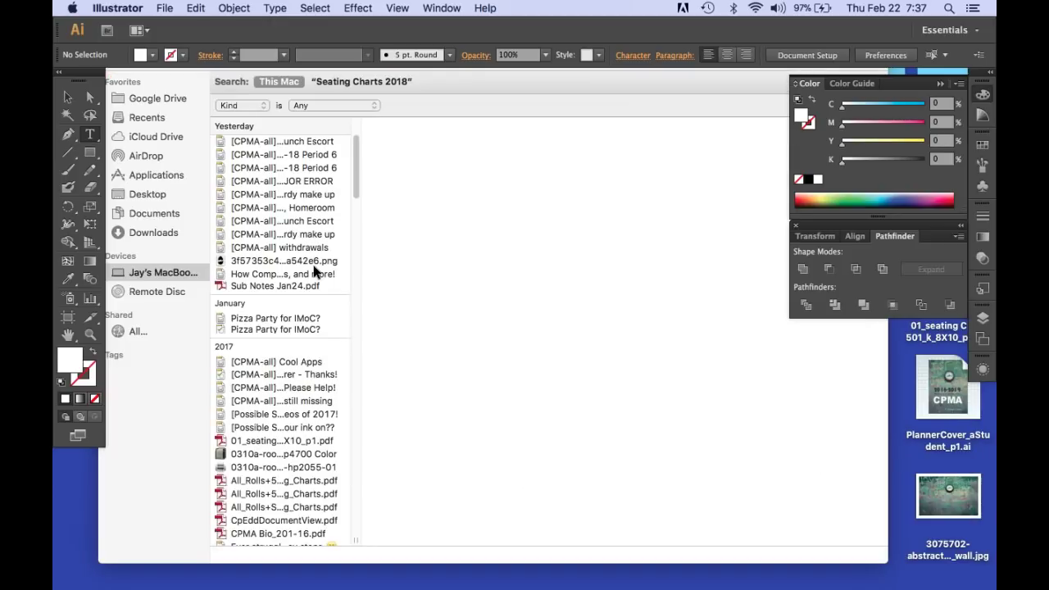
click(531, 232)
key(super+Tab)
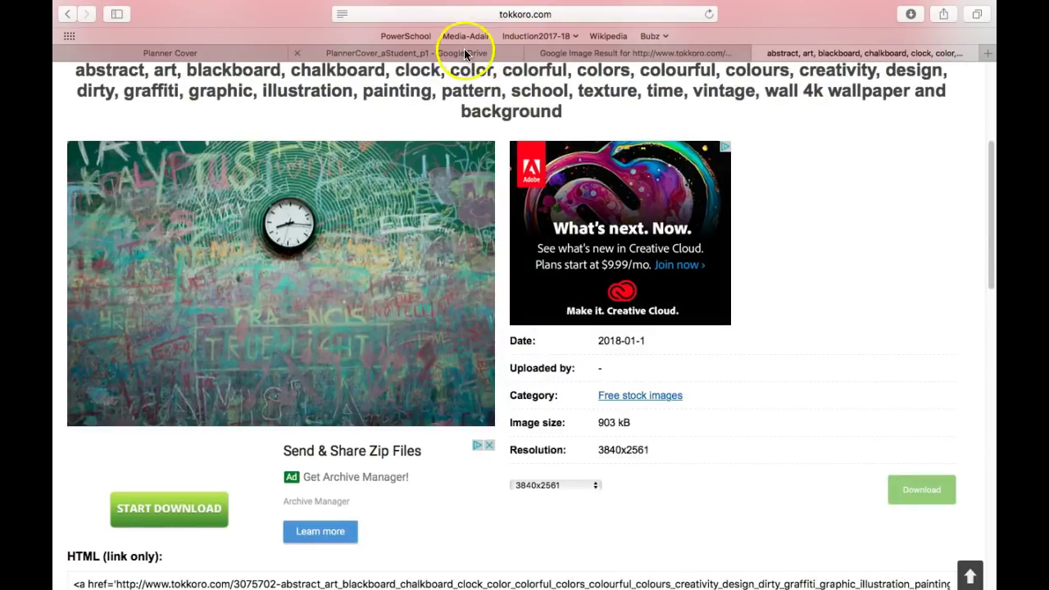
click(464, 52)
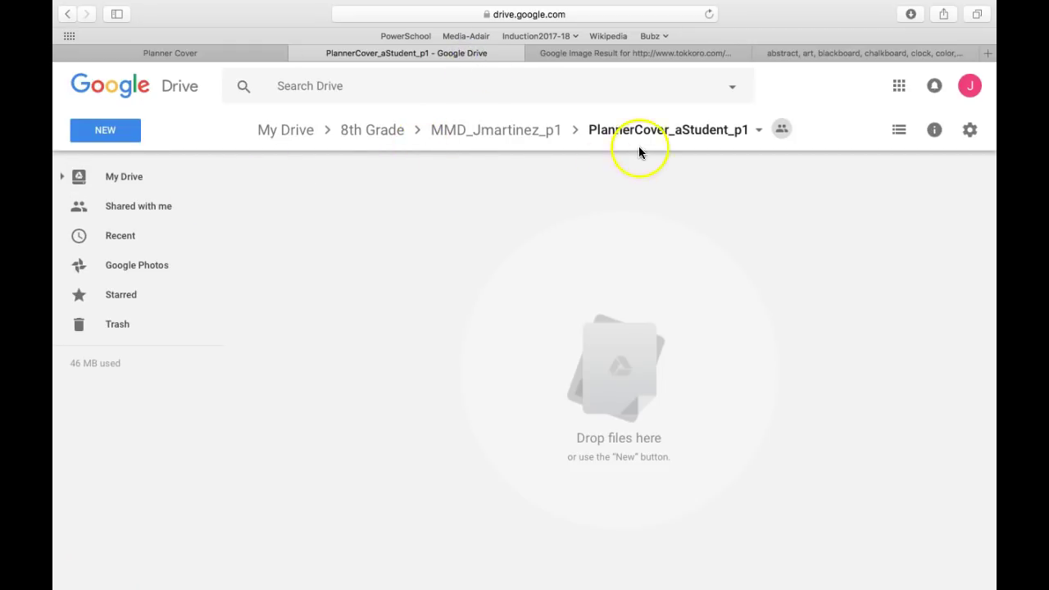
- Upload PlannerCover_aStudent_p1.ai and the 3075702 chalkboard JPEG together from the Desktop into the PlannerCover_aStudent_p1 folder
click(122, 136)
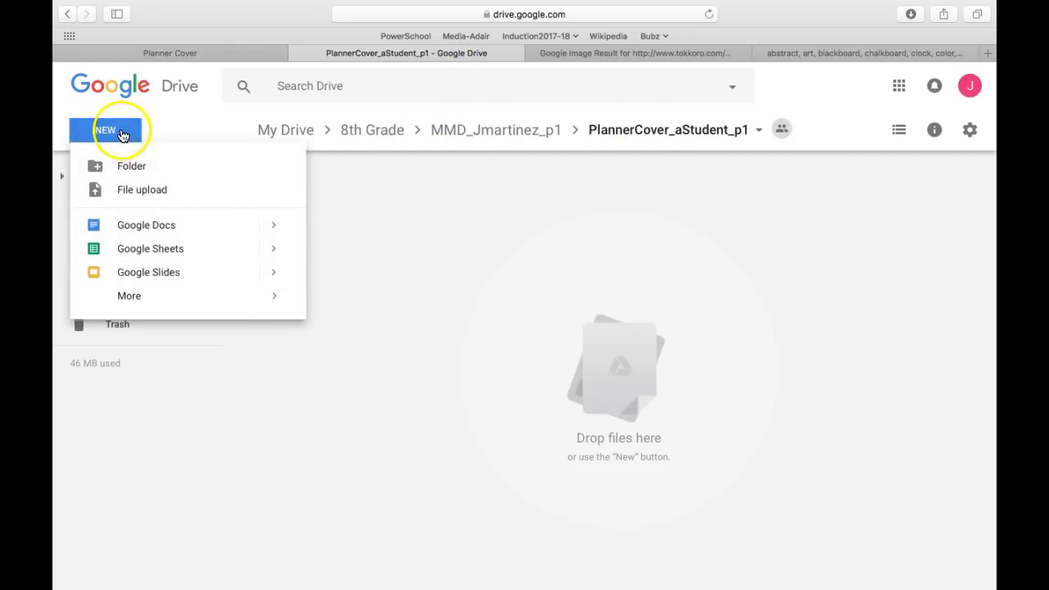
click(139, 191)
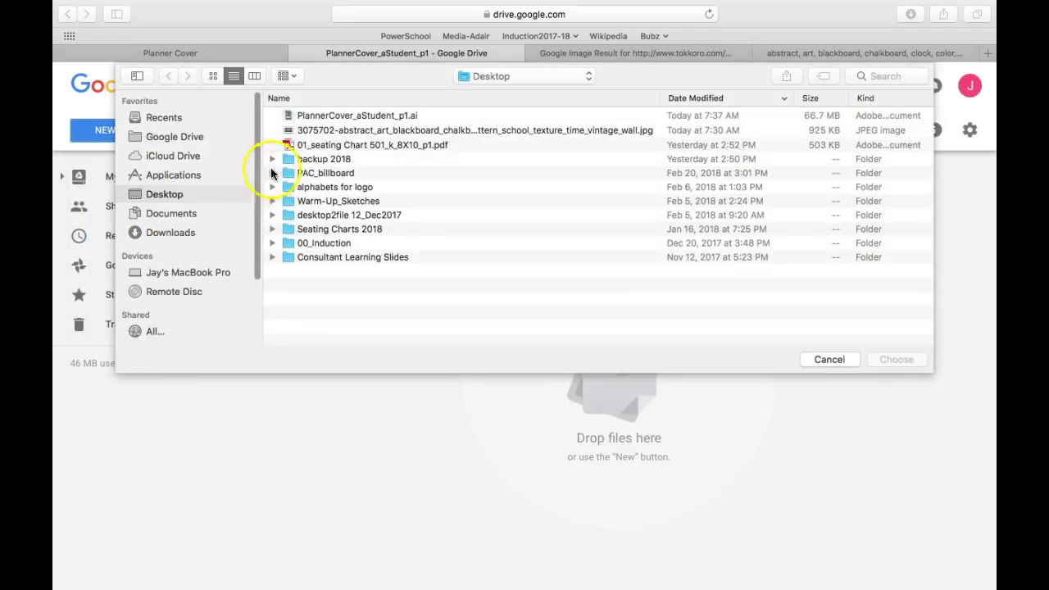
click(355, 118)
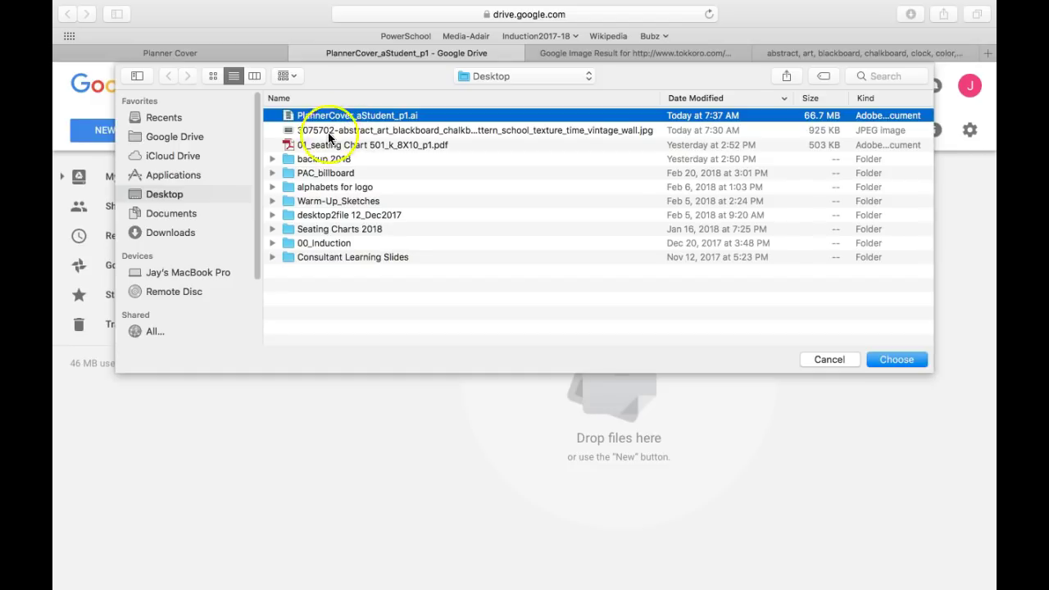
super+click(305, 132)
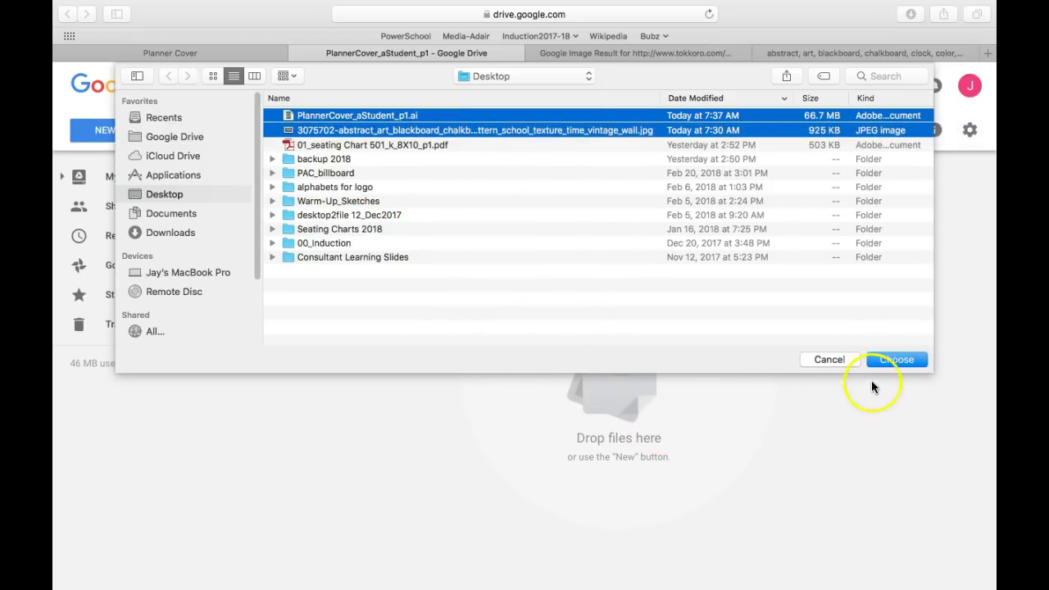
click(884, 361)
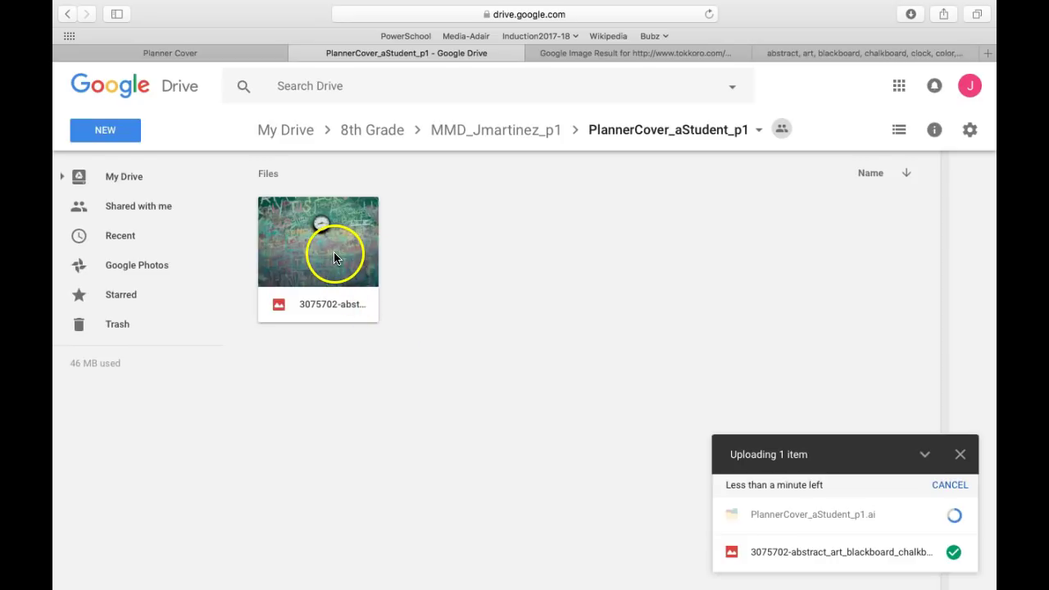
mouse_move(897, 506)
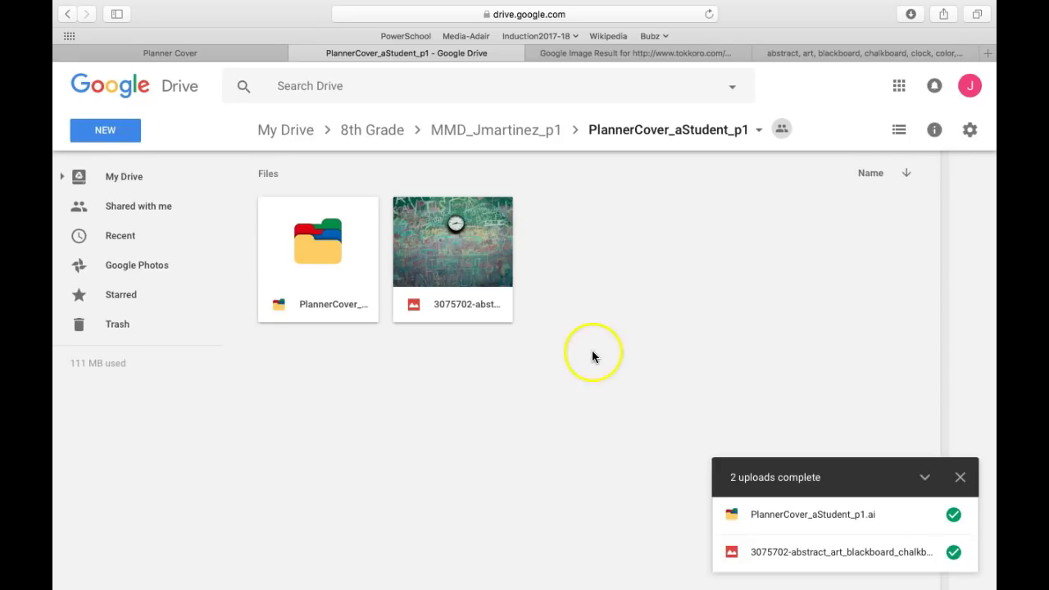
- Sign out of the Google account once both uploads are complete
click(971, 87)
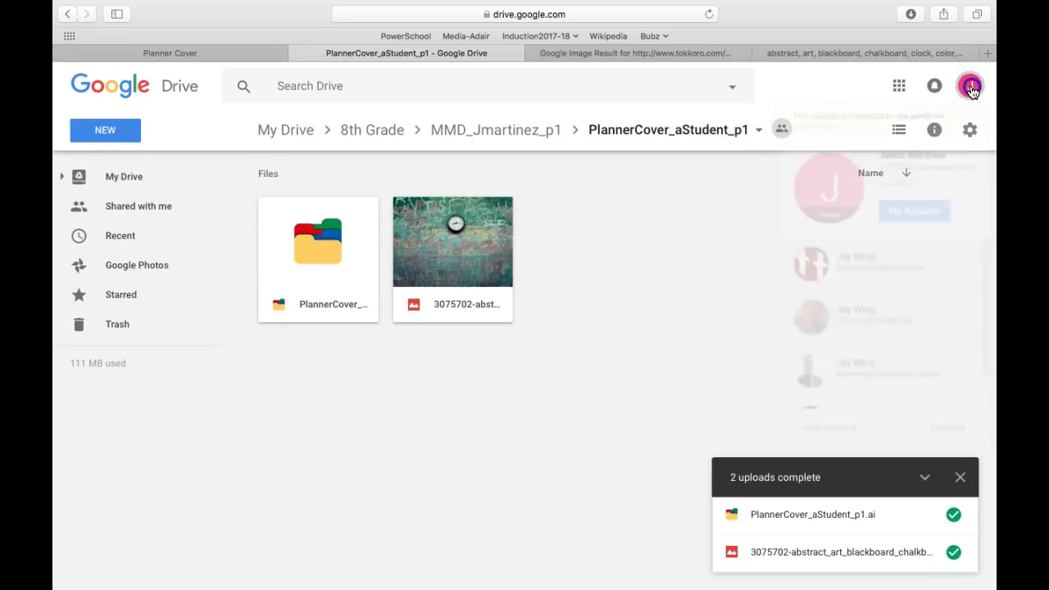
click(948, 425)
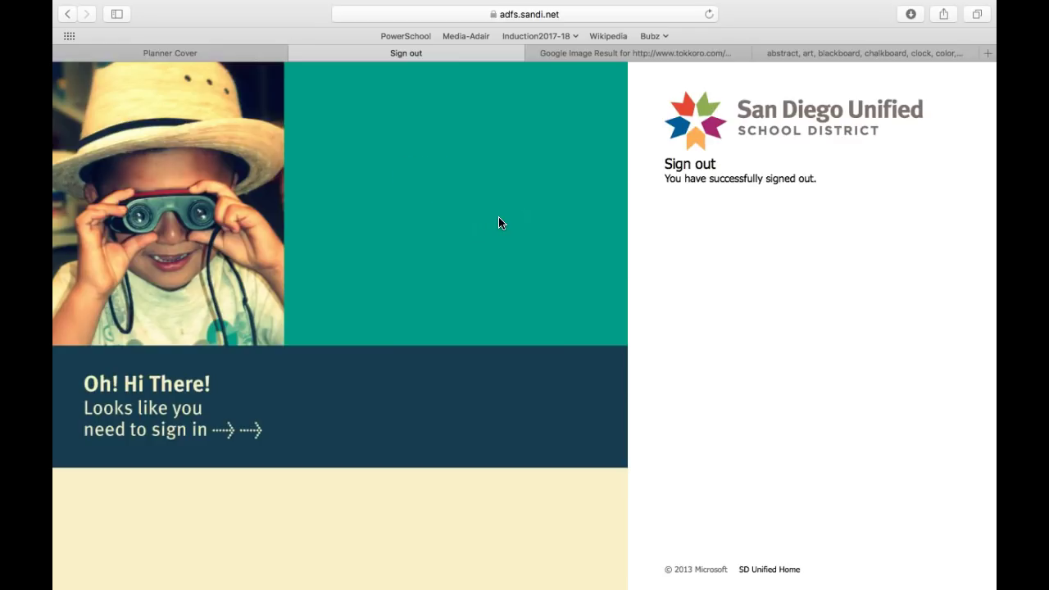
key(super+Tab)
key(super+Tab)
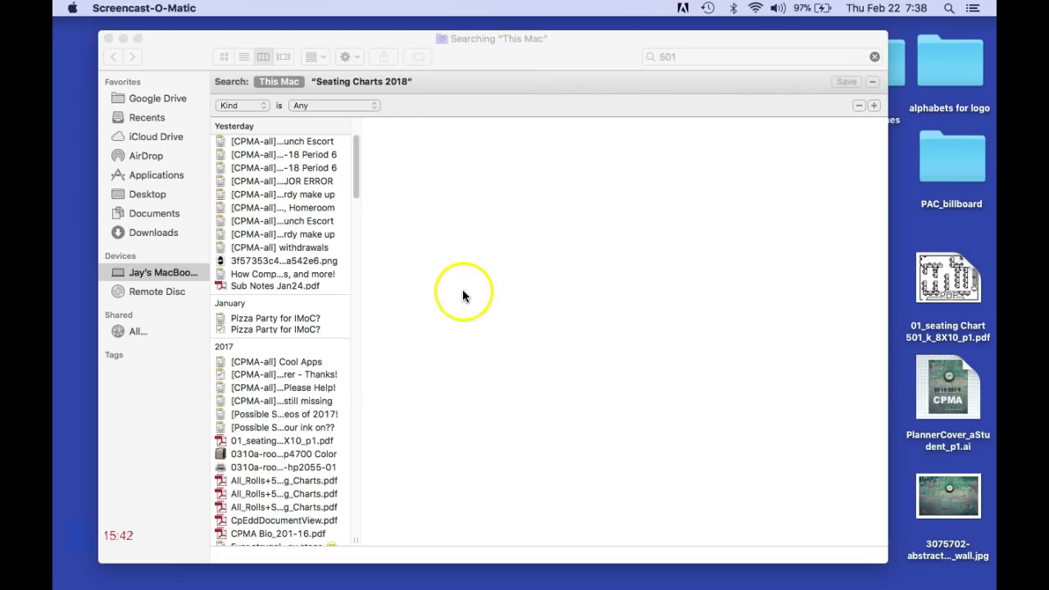